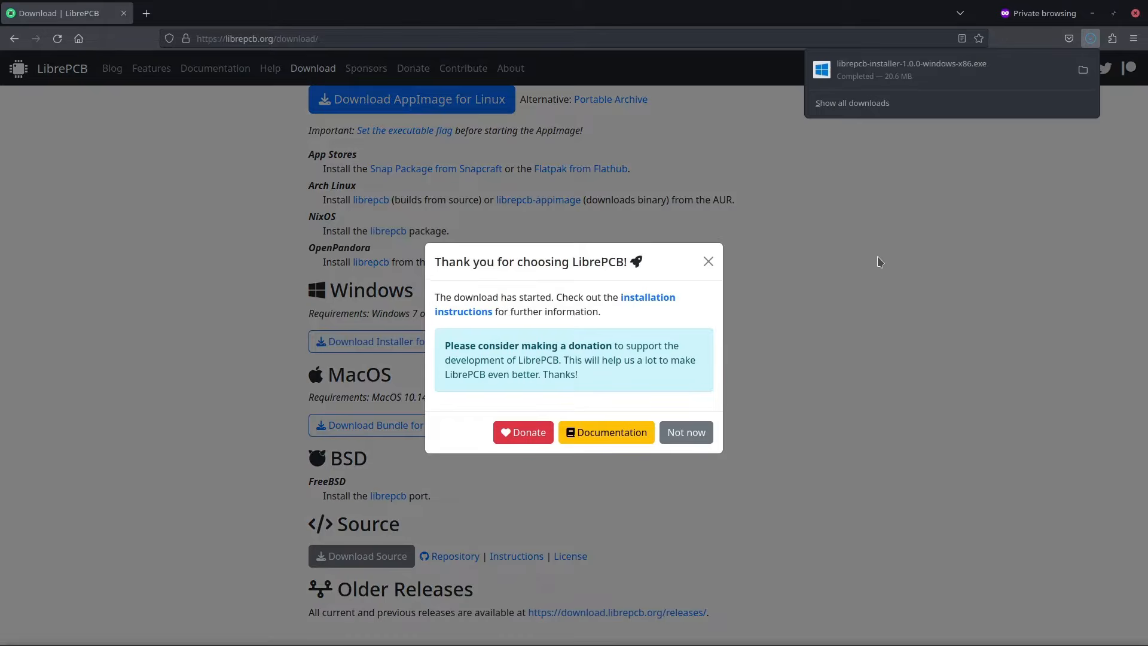
Dismiss the donation dialog on the LibrePCB download page and open the installation instructions.
click(877, 256)
scroll(851, 264, up, 5)
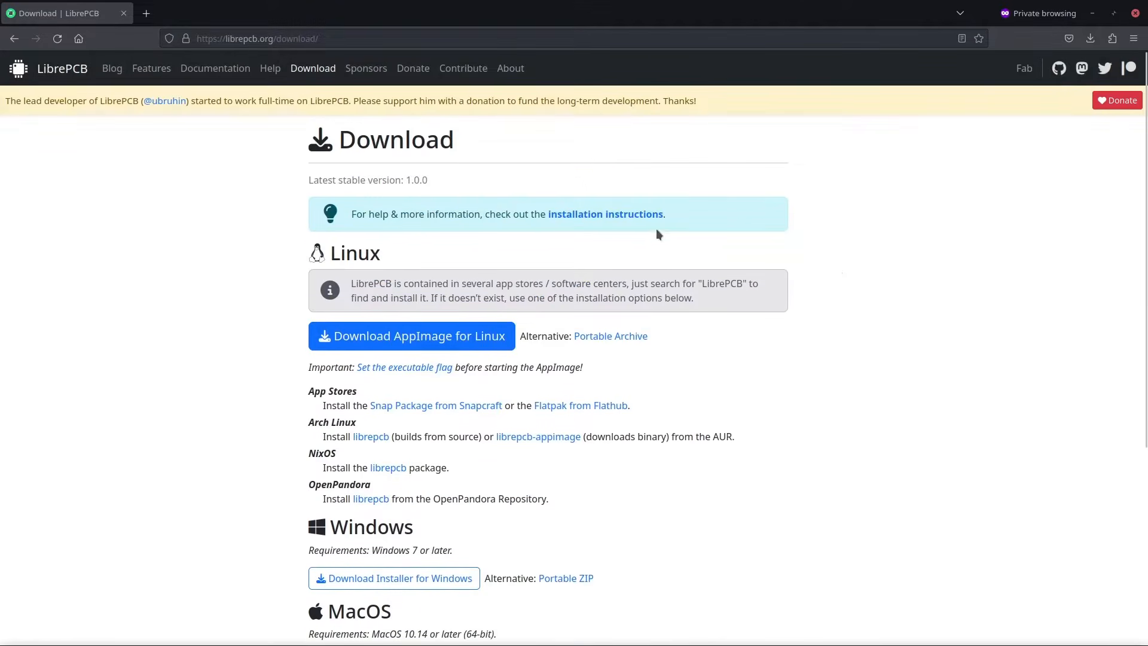
click(628, 210)
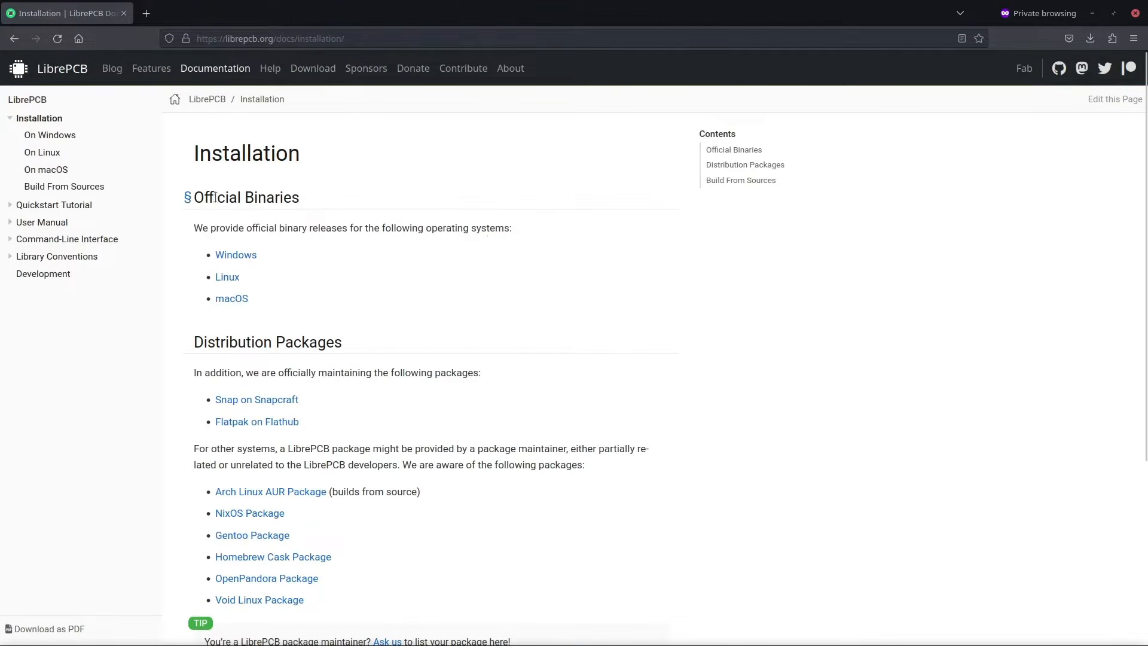
Expand the Quickstart Tutorial and User Manual sections of the documentation and open the Get Help page.
click(10, 205)
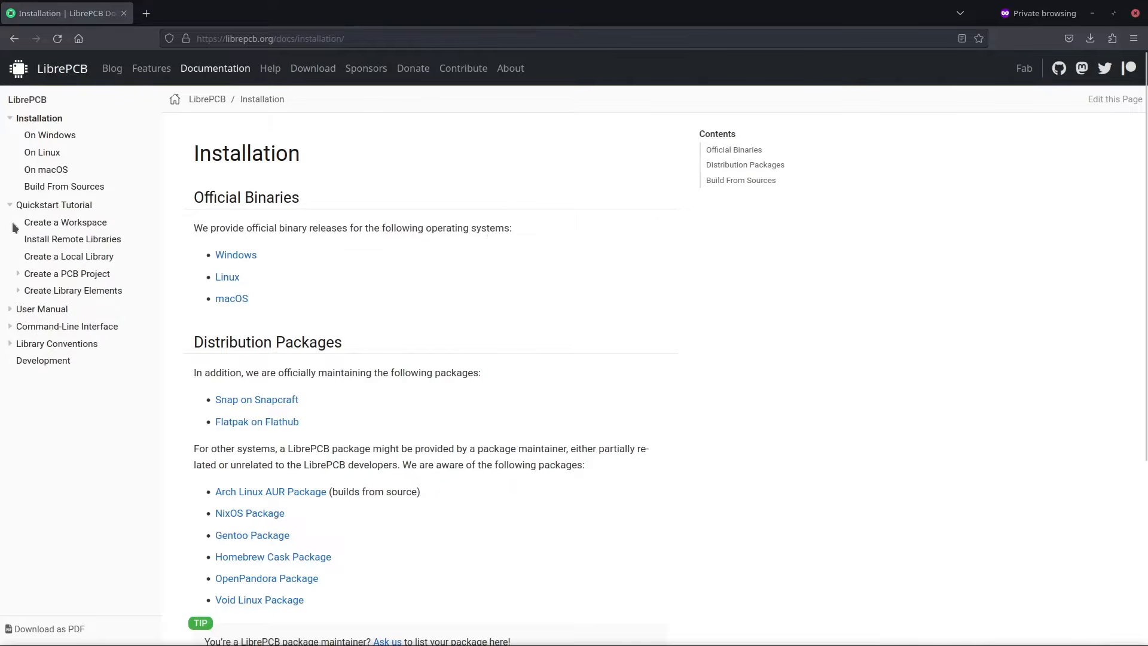
click(10, 310)
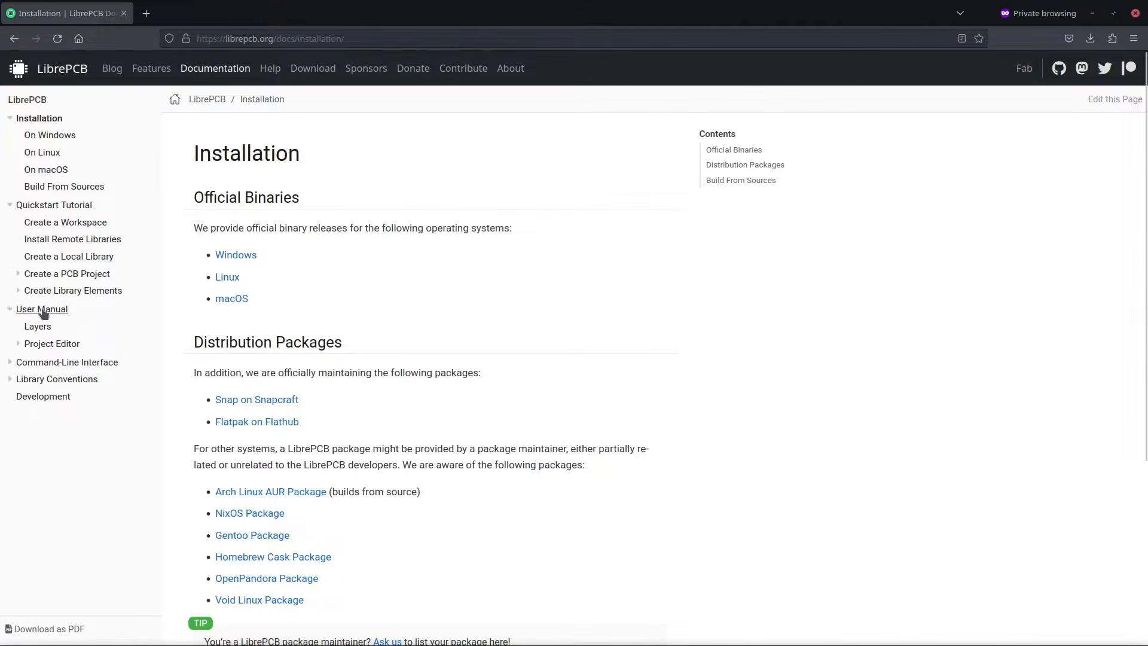
mouse_move(271, 68)
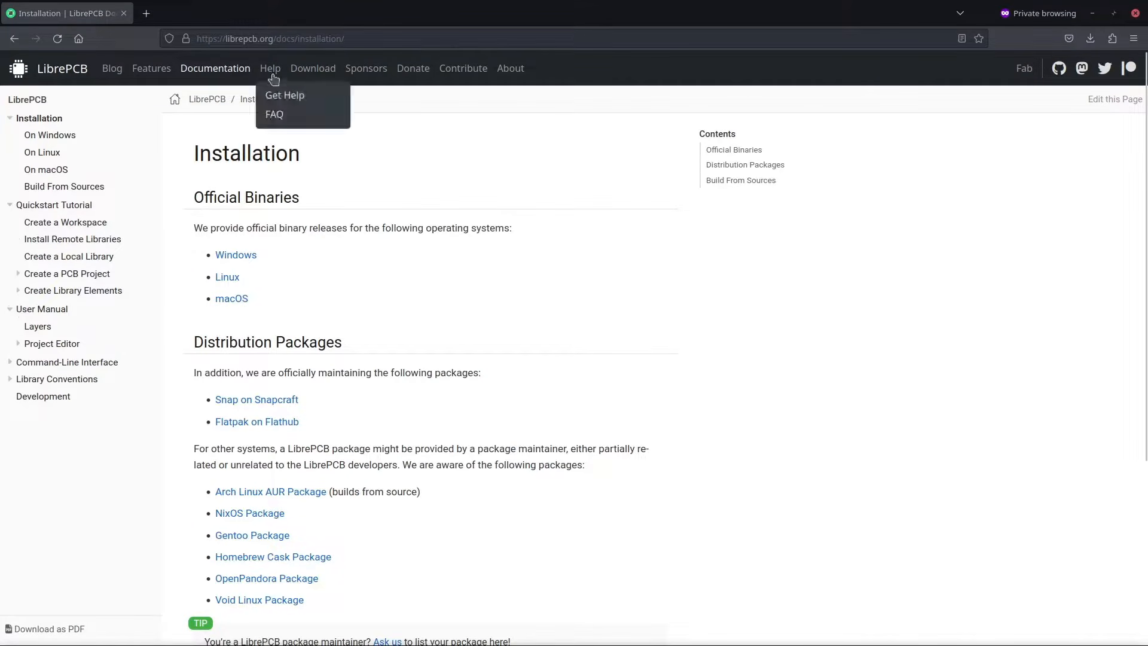
click(276, 94)
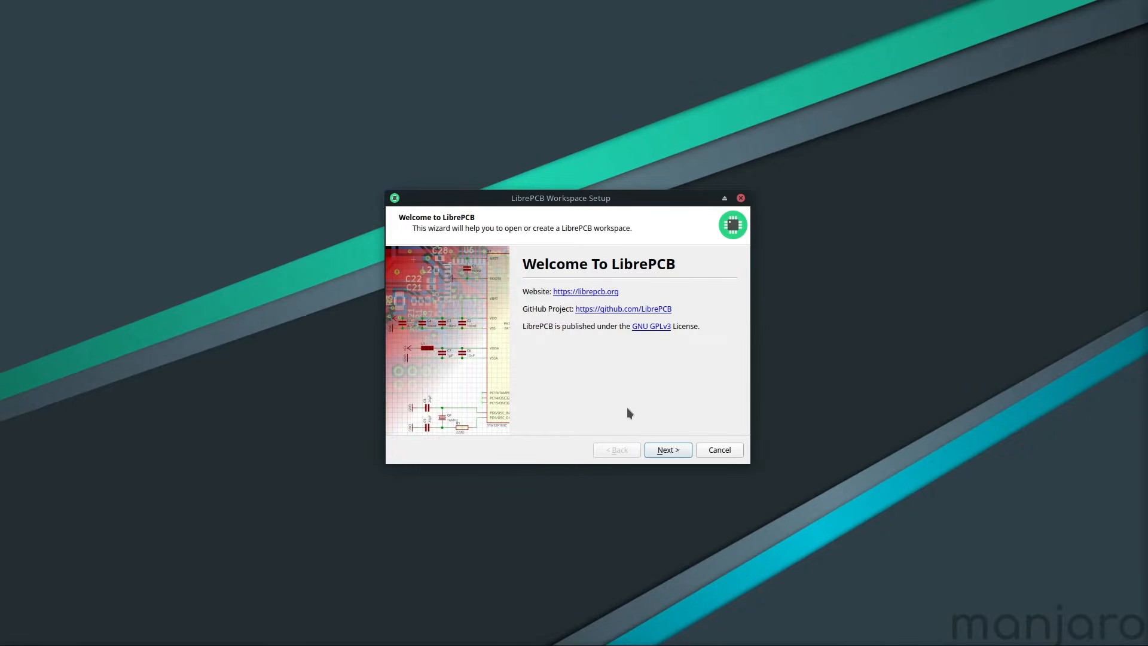
Keep the default workspace directory /home/demo/LibrePCB-Workspace in the workspace setup wizard.
click(653, 451)
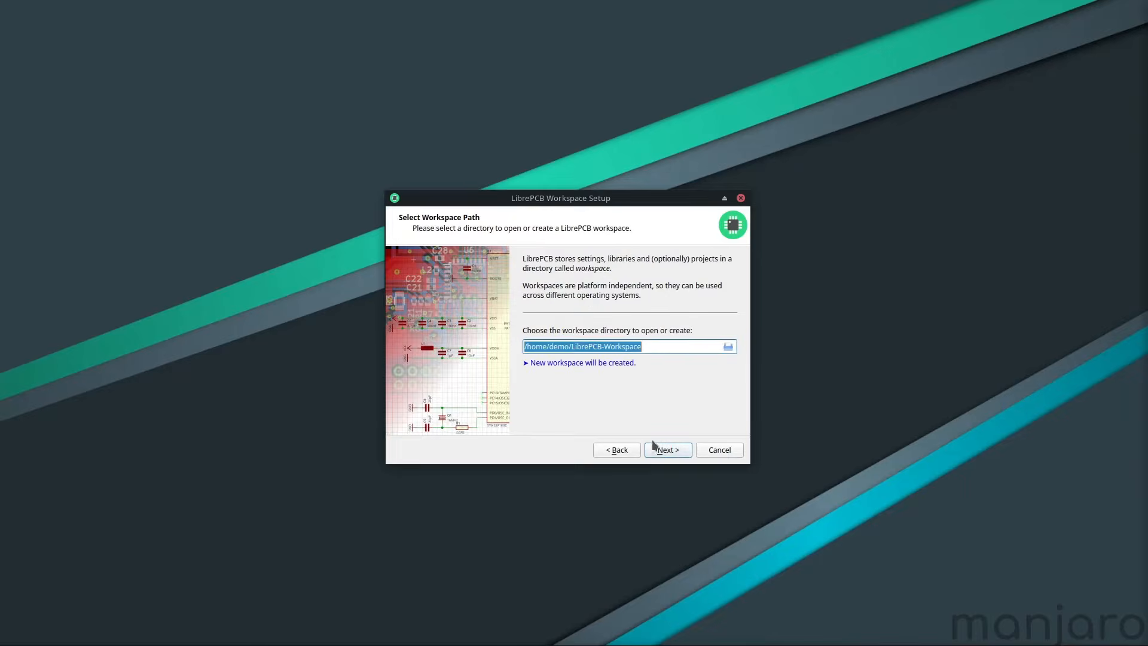
click(654, 347)
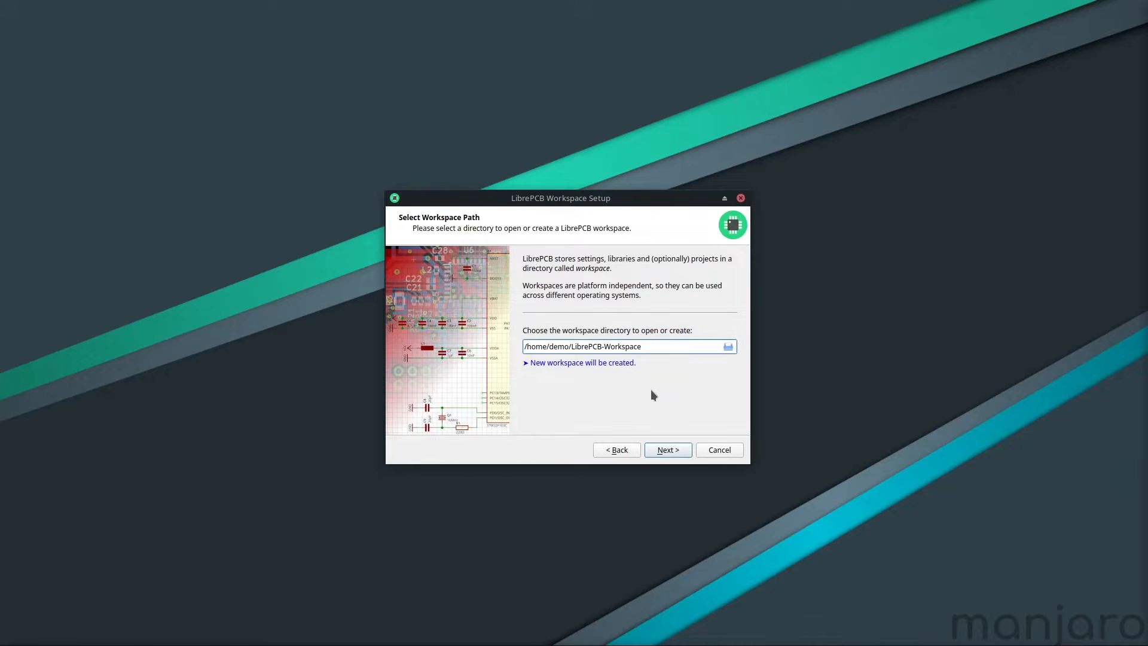
click(656, 452)
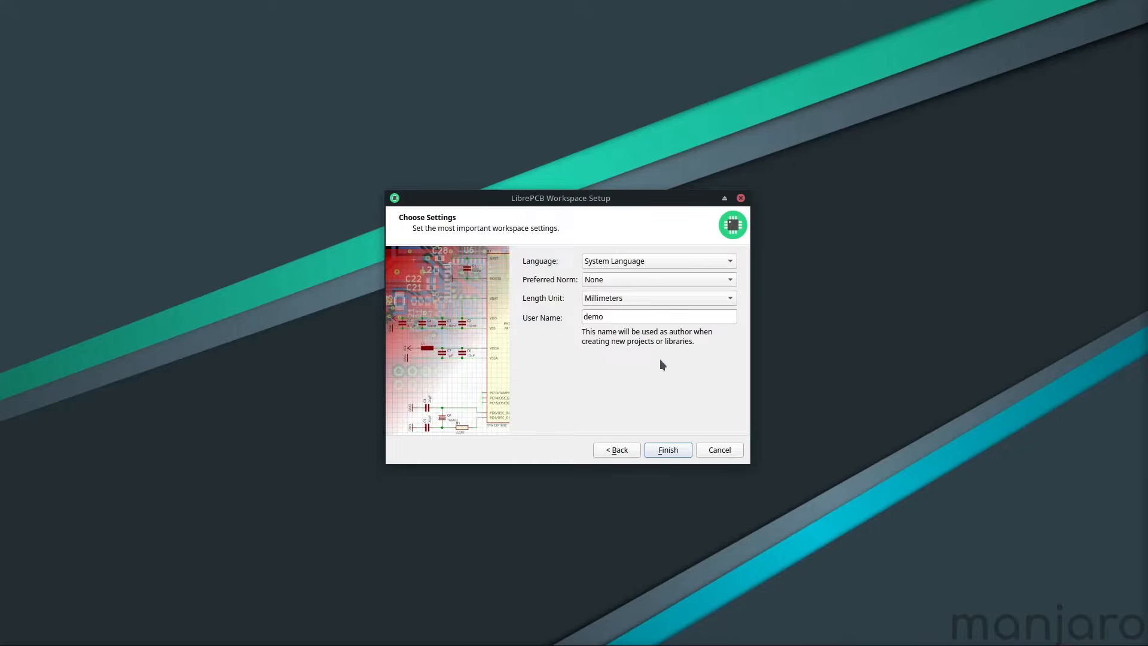
Set the preferred norm to IEC 60617 and finish the workspace setup.
click(658, 280)
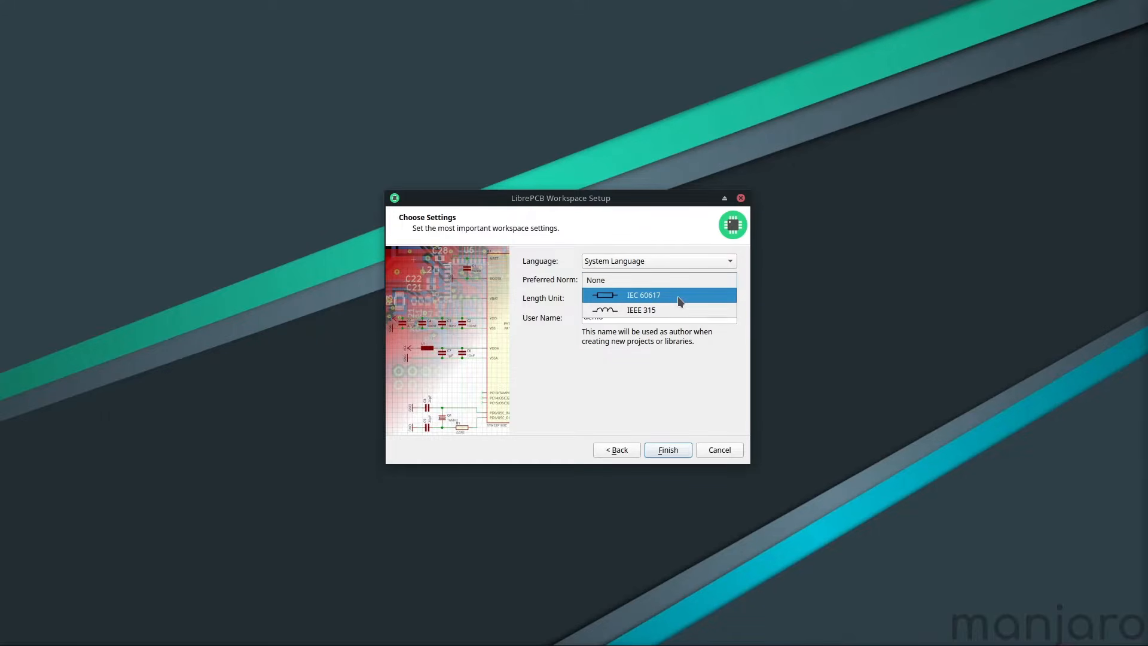
click(679, 297)
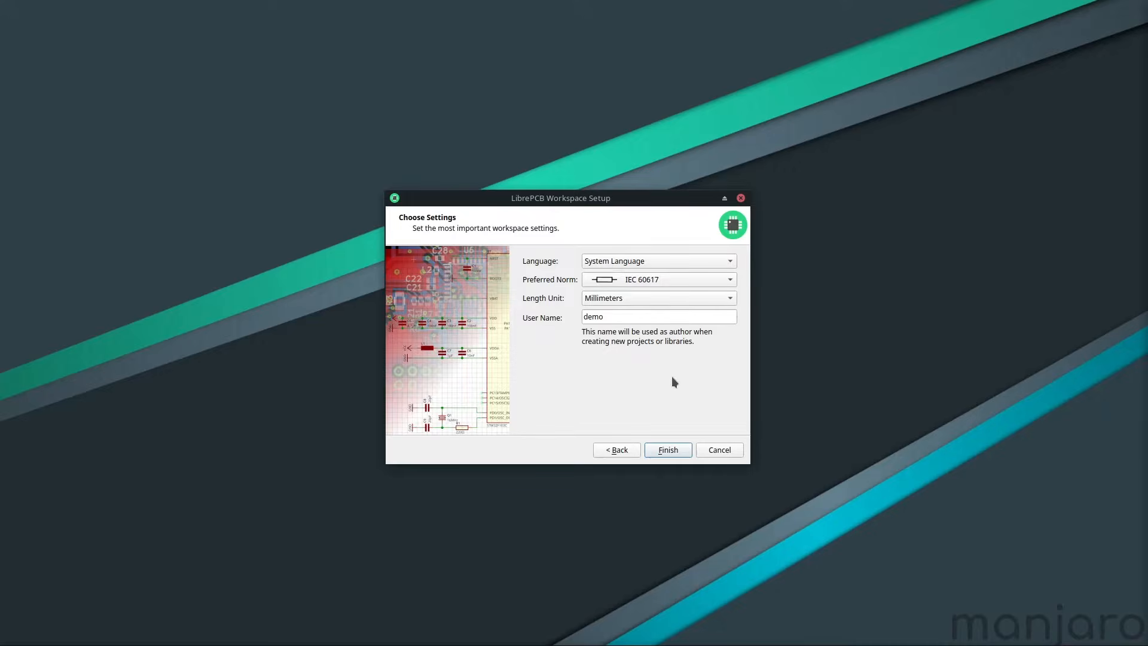
click(685, 453)
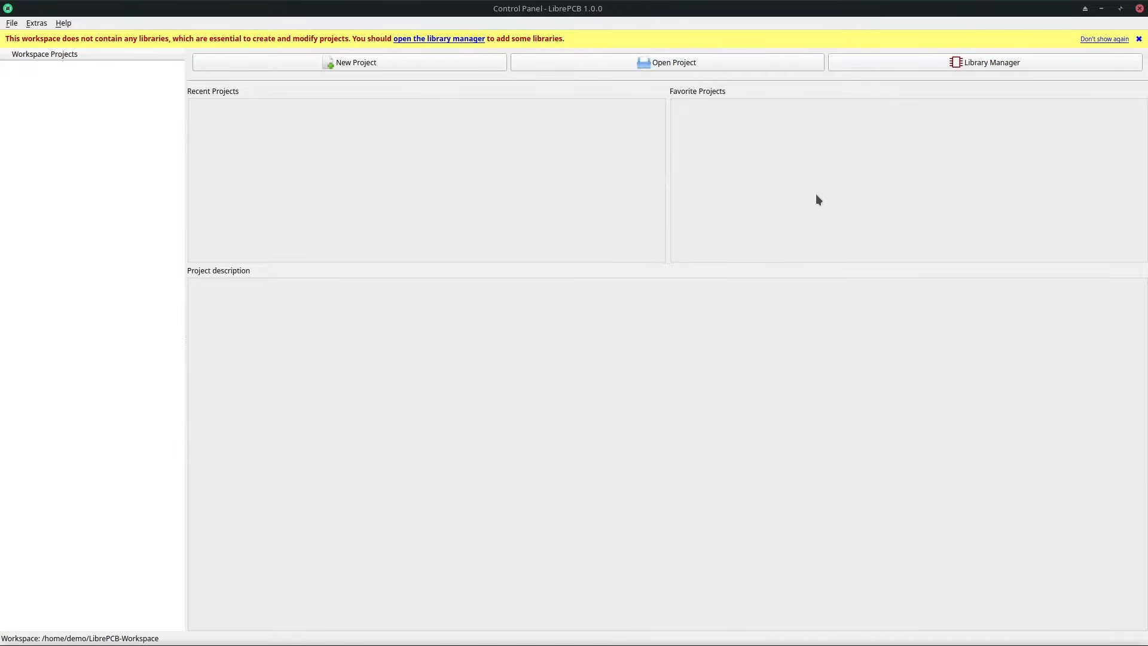
Select all libraries in the Library Manager, install them, and close the manager.
click(862, 63)
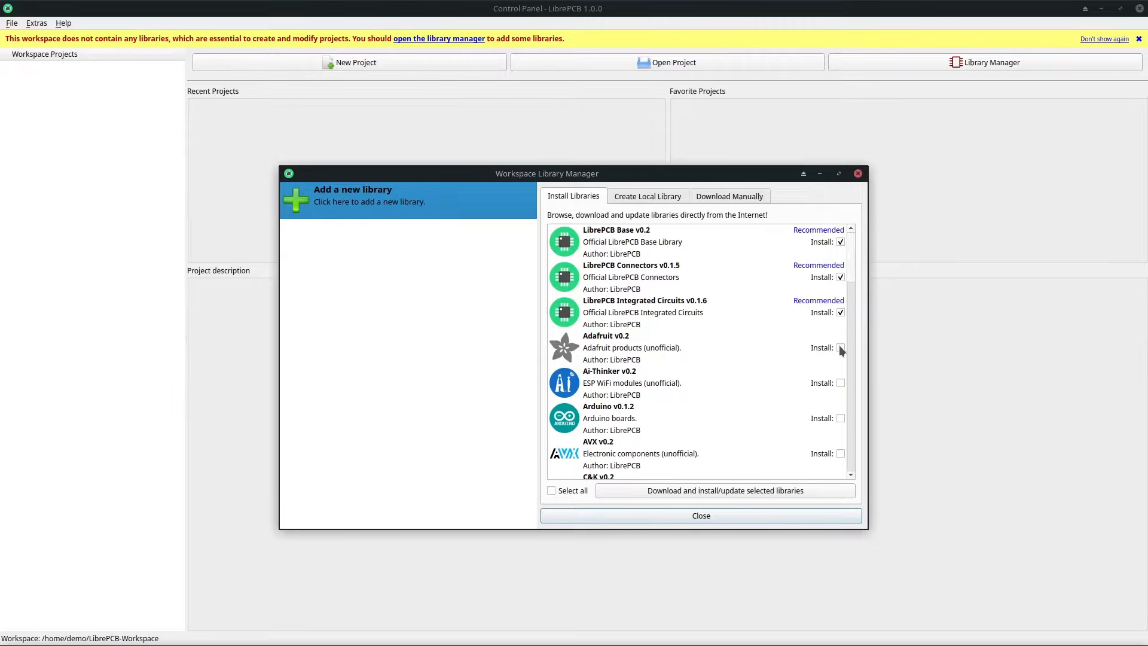
click(840, 384)
click(618, 493)
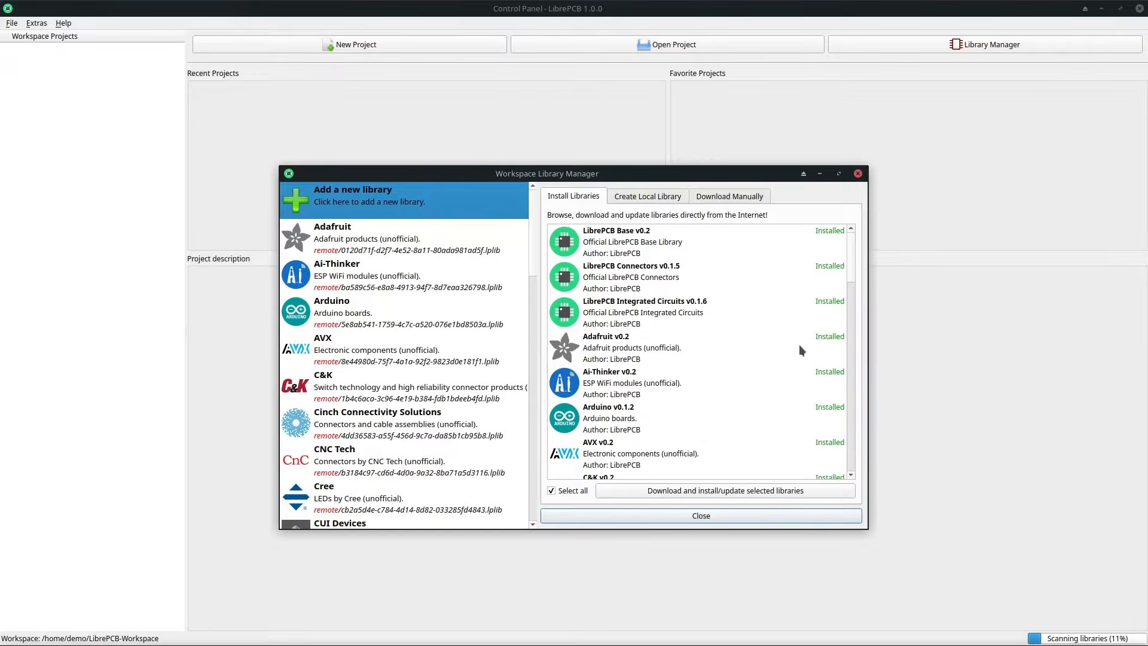
drag(851, 280, 843, 466)
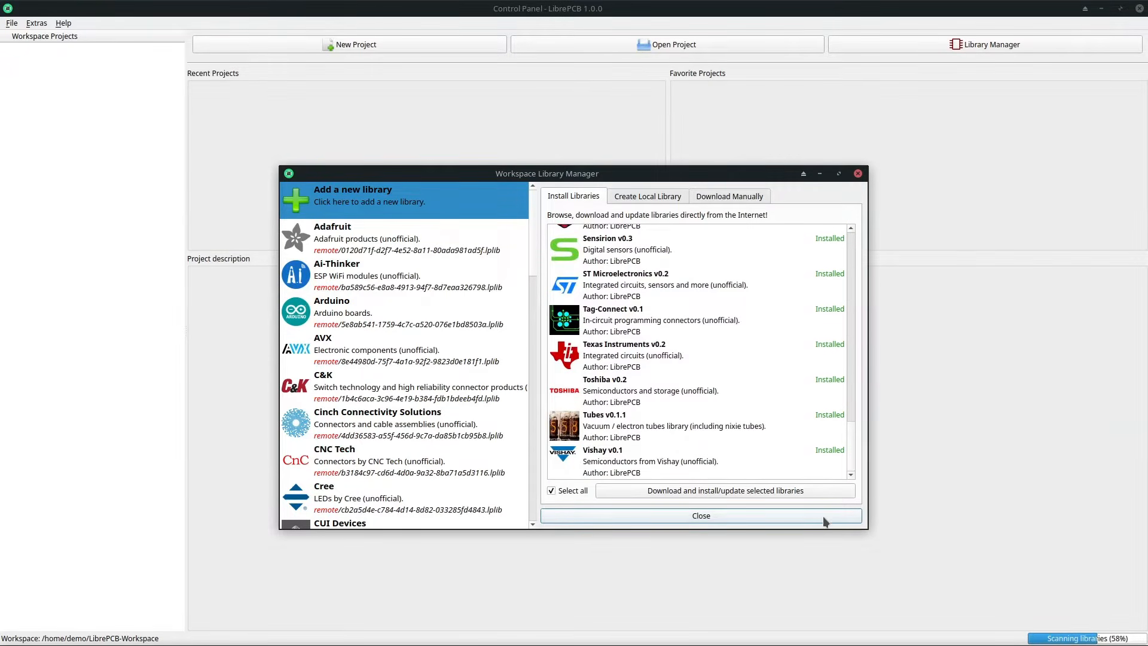
click(824, 519)
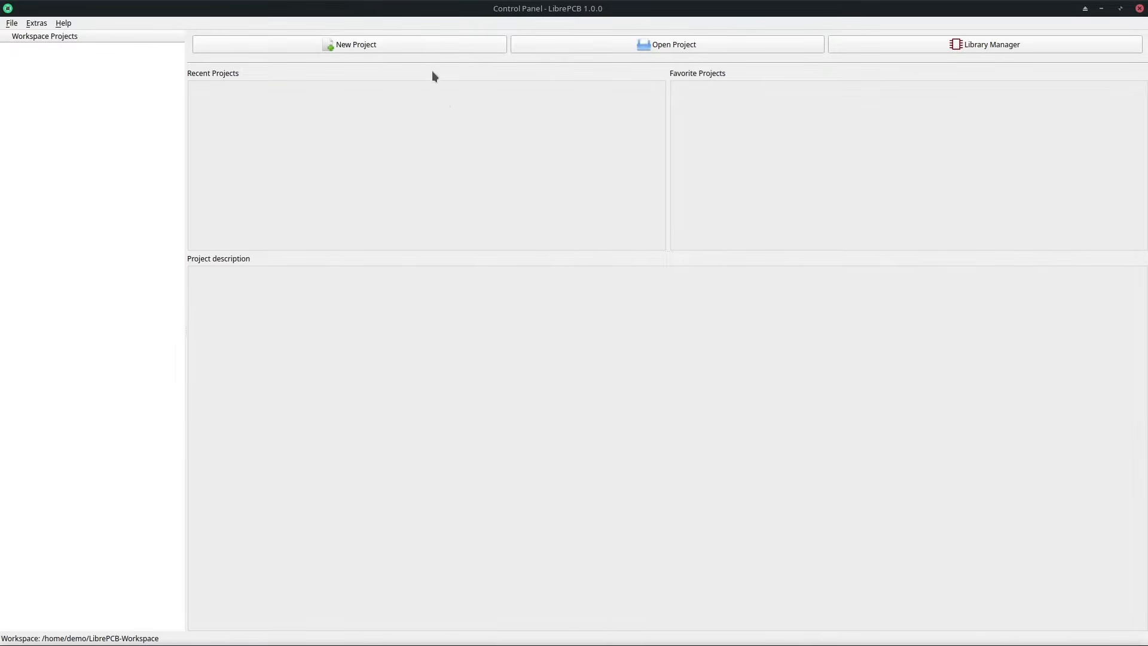
Create a new project named Blinky with the default Main schematic and default board.
click(426, 49)
text(Bli)
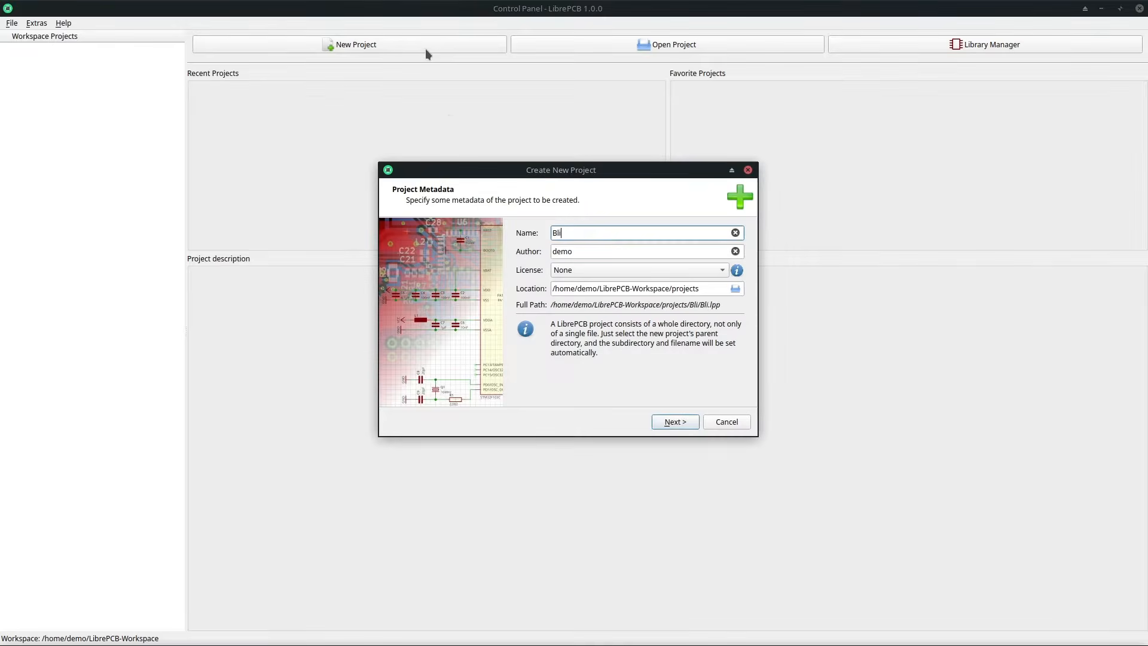
text(nky)
click(674, 422)
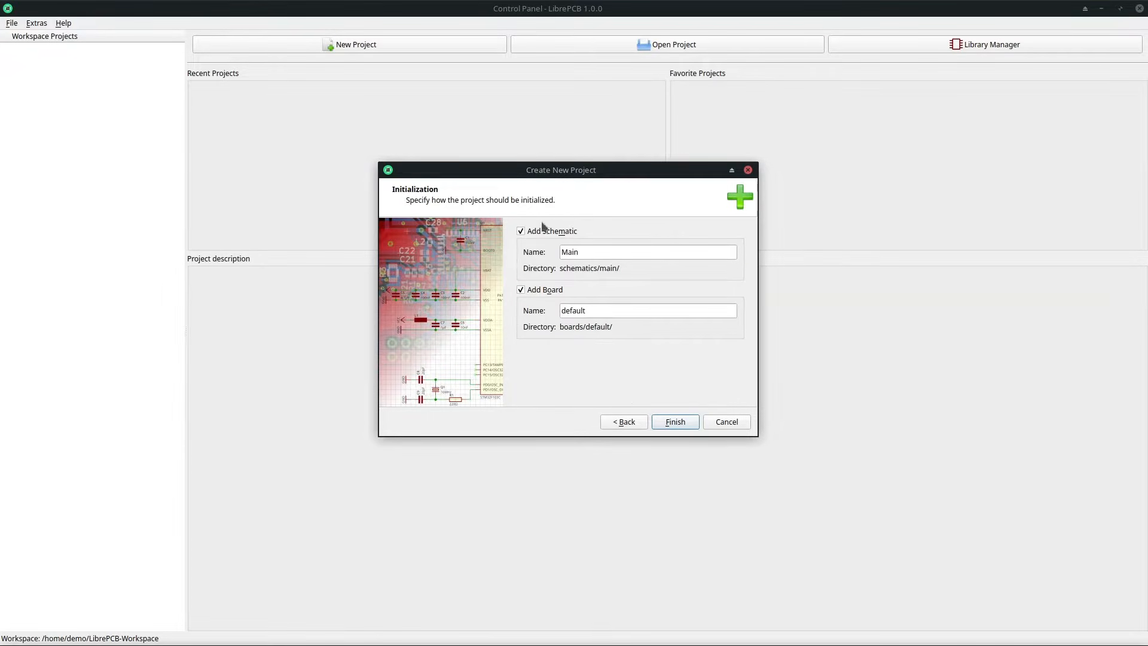
click(674, 421)
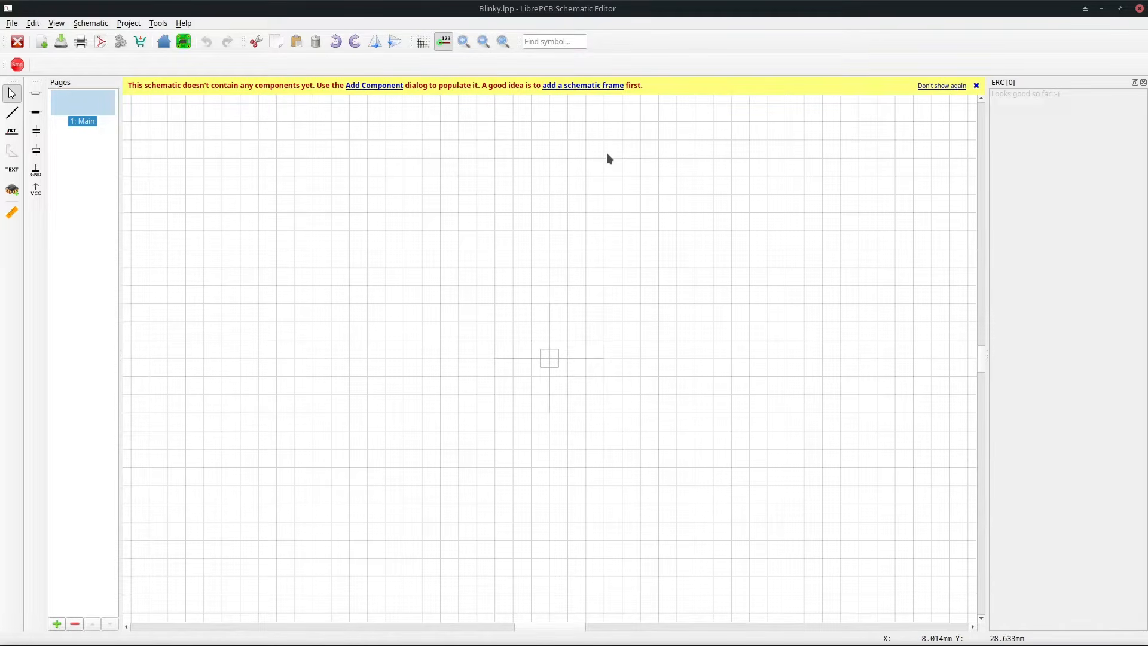
Add an A4 Landscape schematic frame at the origin and zoom to fit the whole sheet.
click(585, 87)
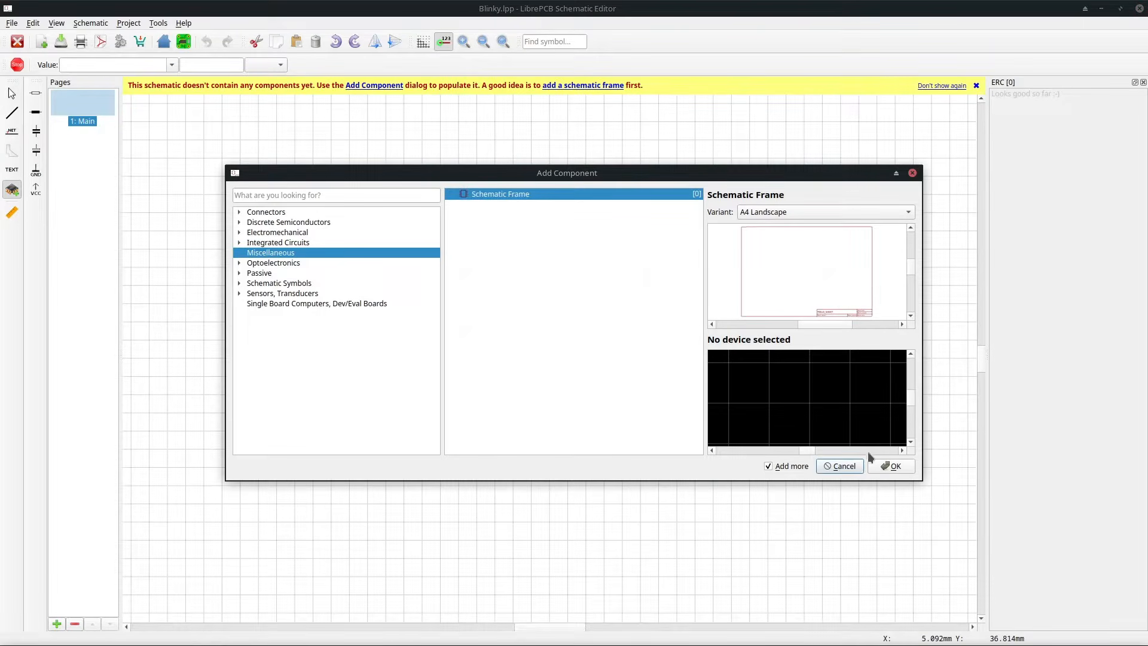
click(882, 466)
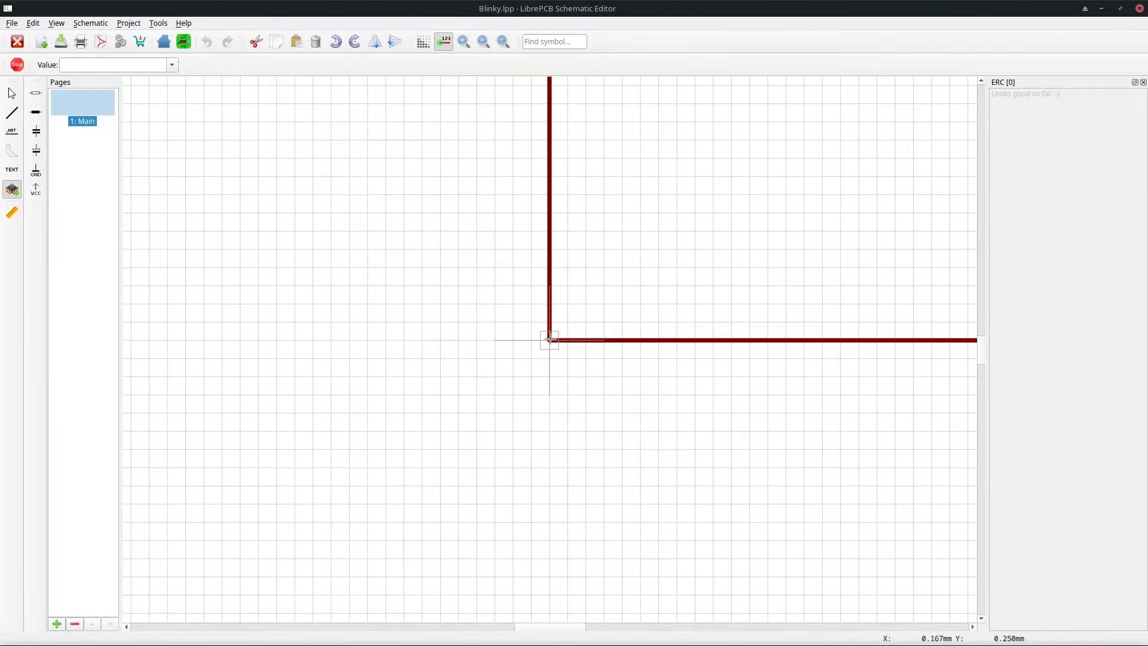
click(549, 339)
key(Escape)
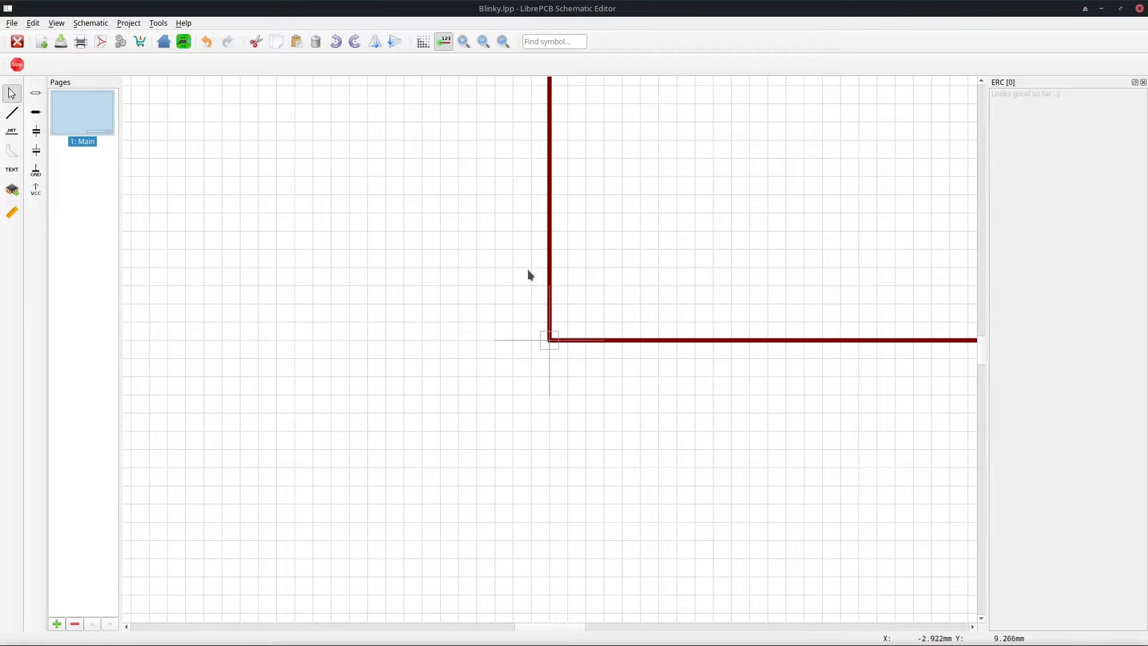
click(504, 46)
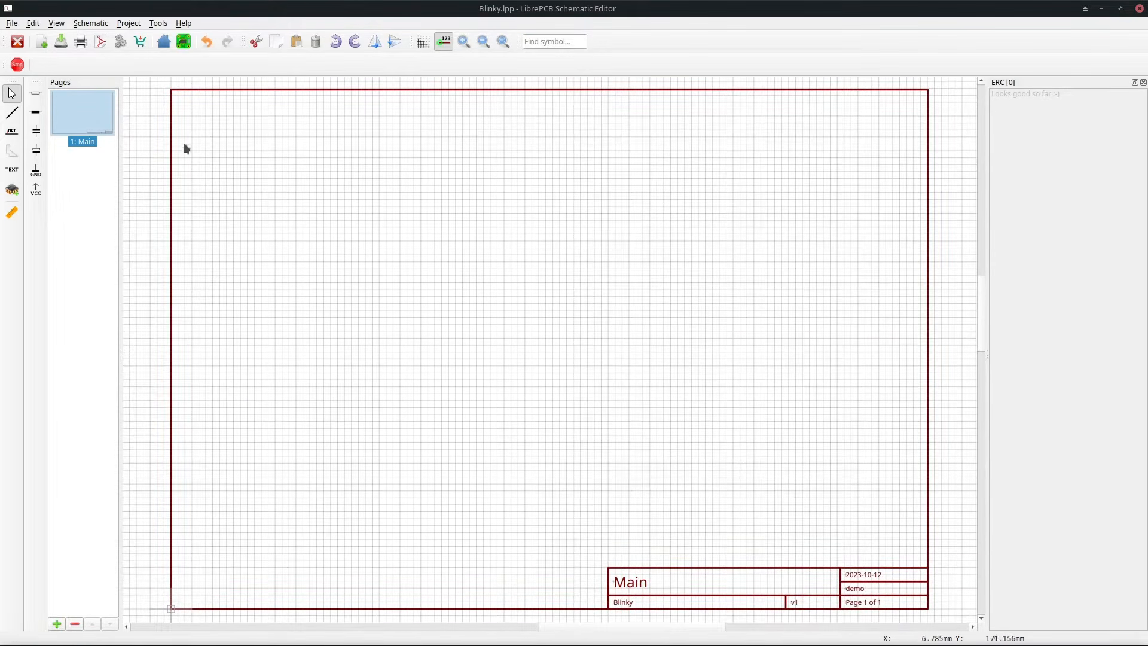
Search the component library for schmitt and place a 74AHC1G14SE-7 inverting Schmitt trigger in the middle of the sheet.
click(12, 190)
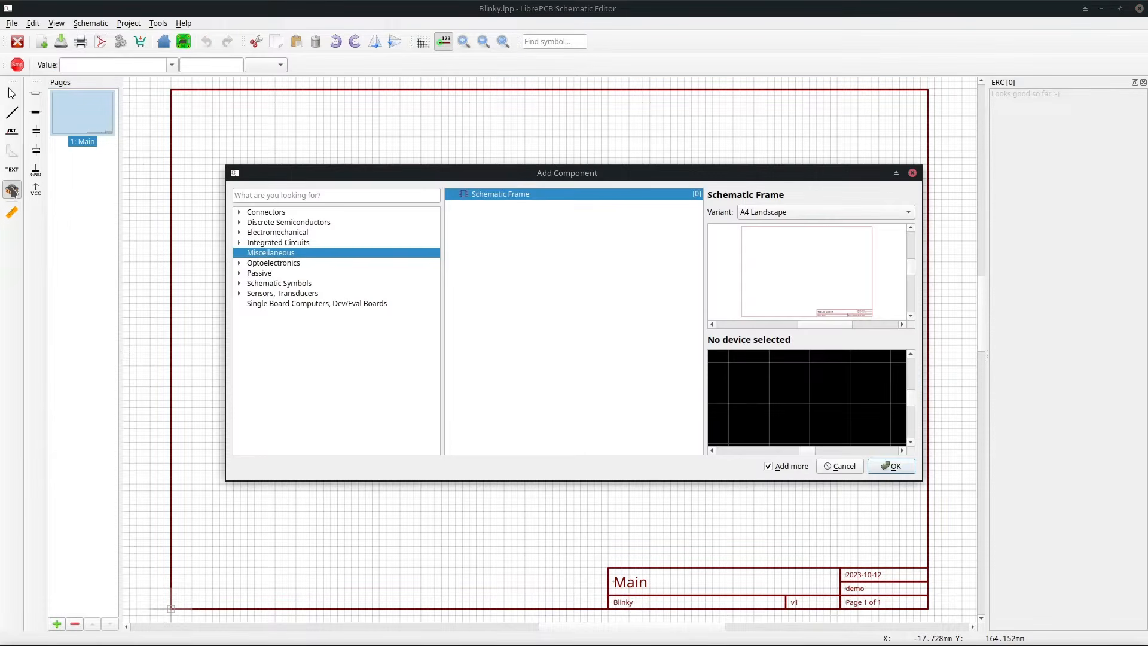
click(239, 212)
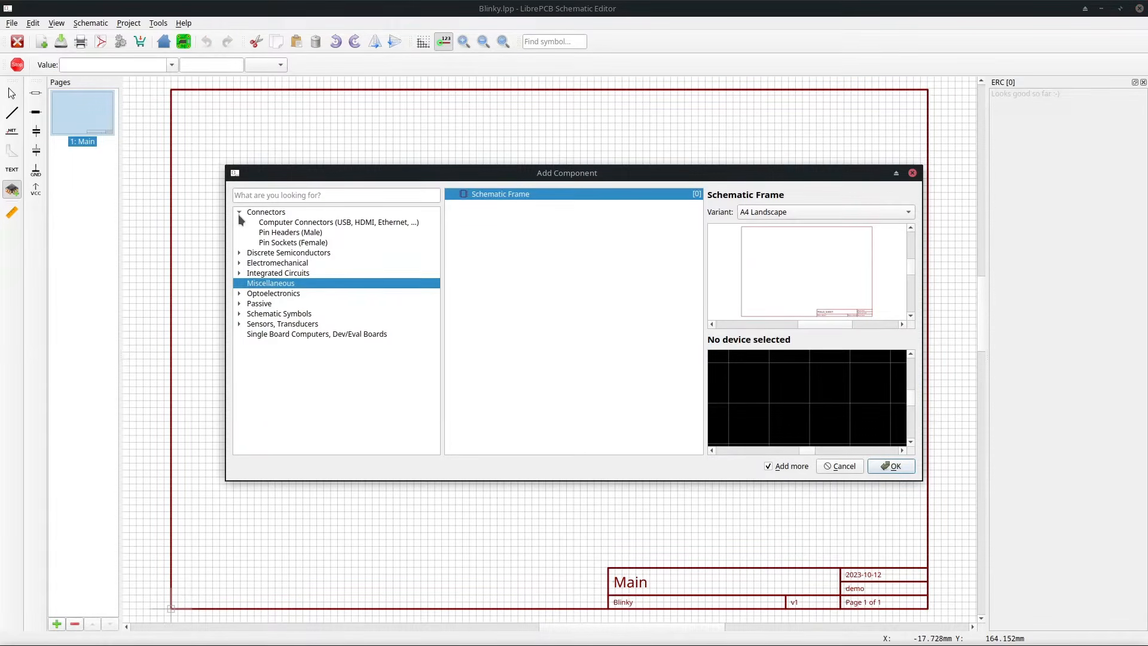
click(238, 253)
click(239, 284)
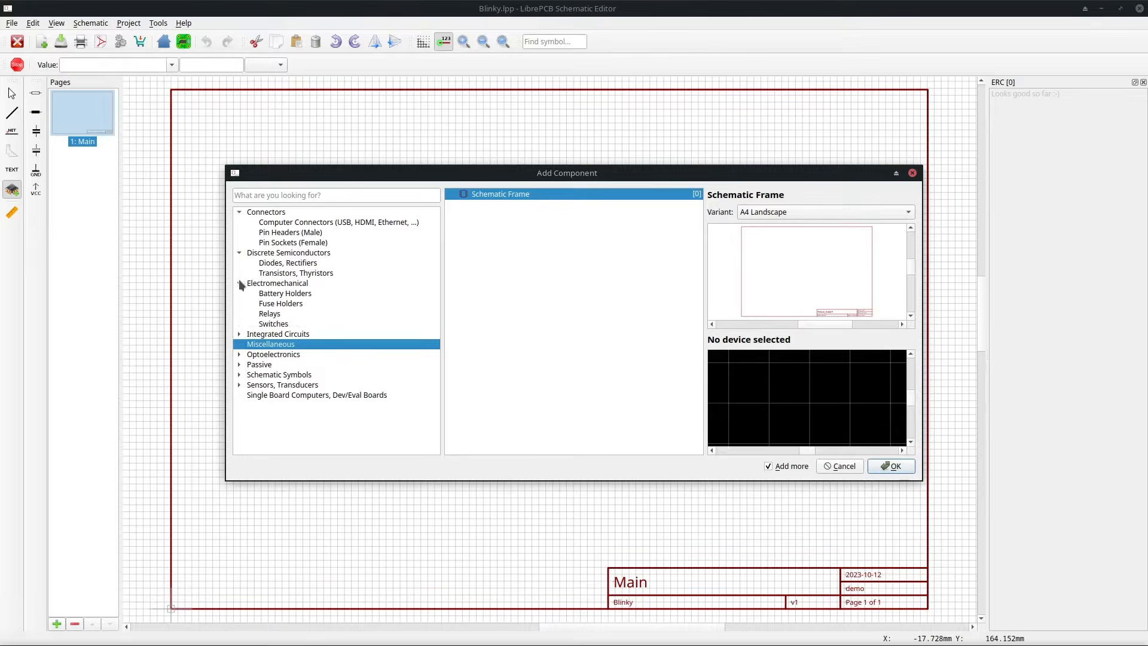
click(278, 196)
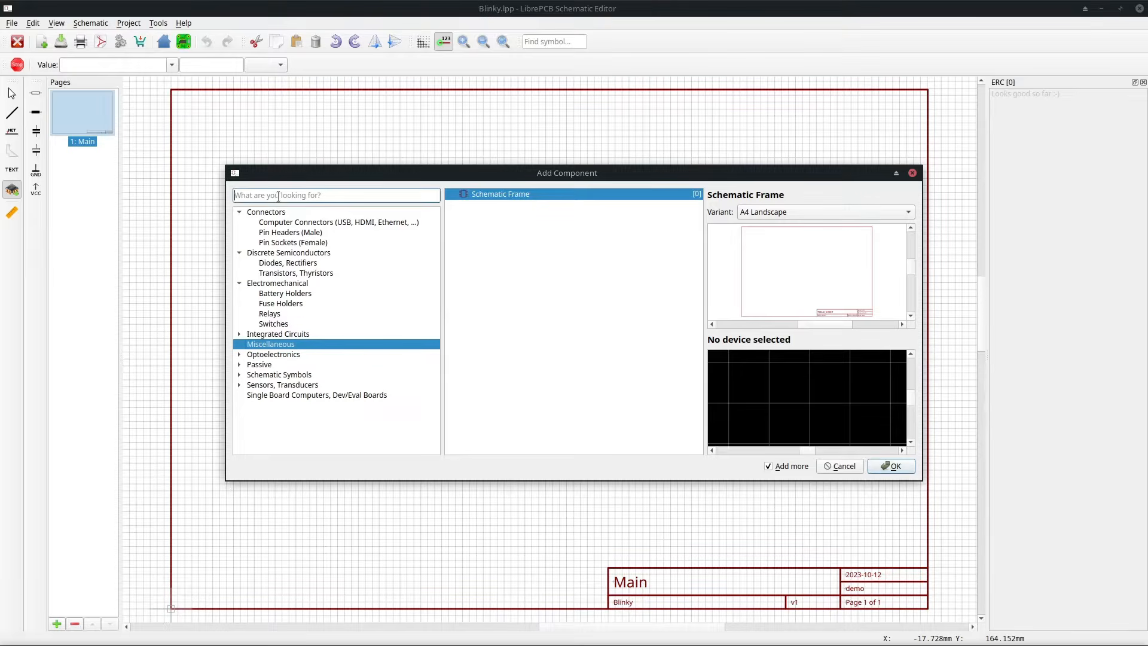
text(schmitt)
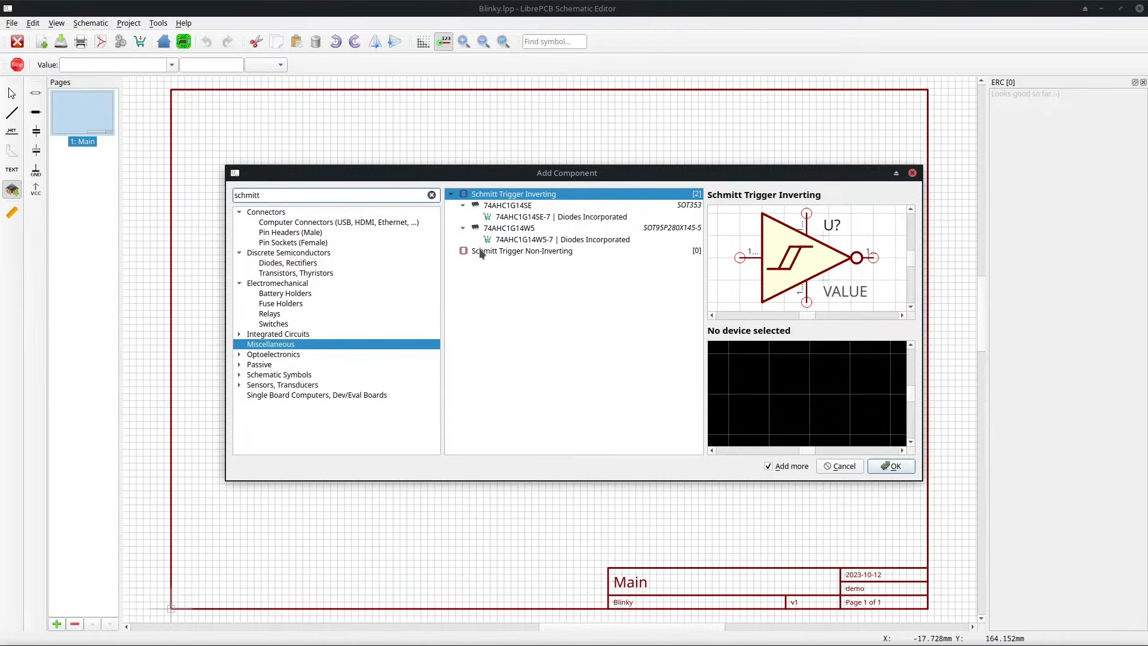
click(563, 205)
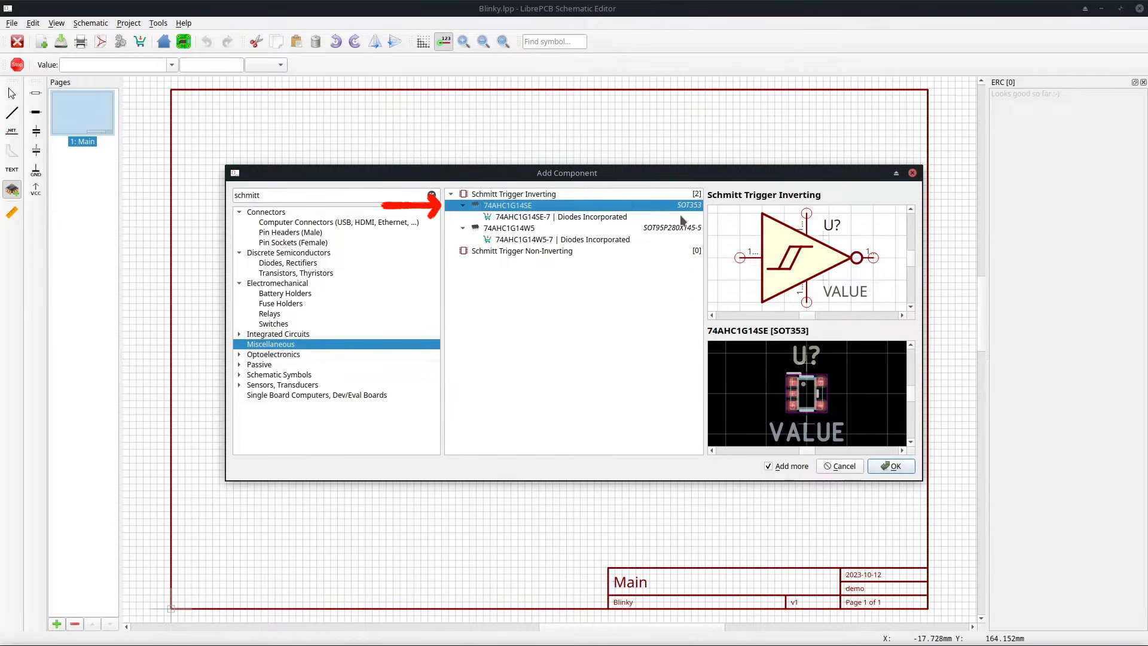
click(618, 218)
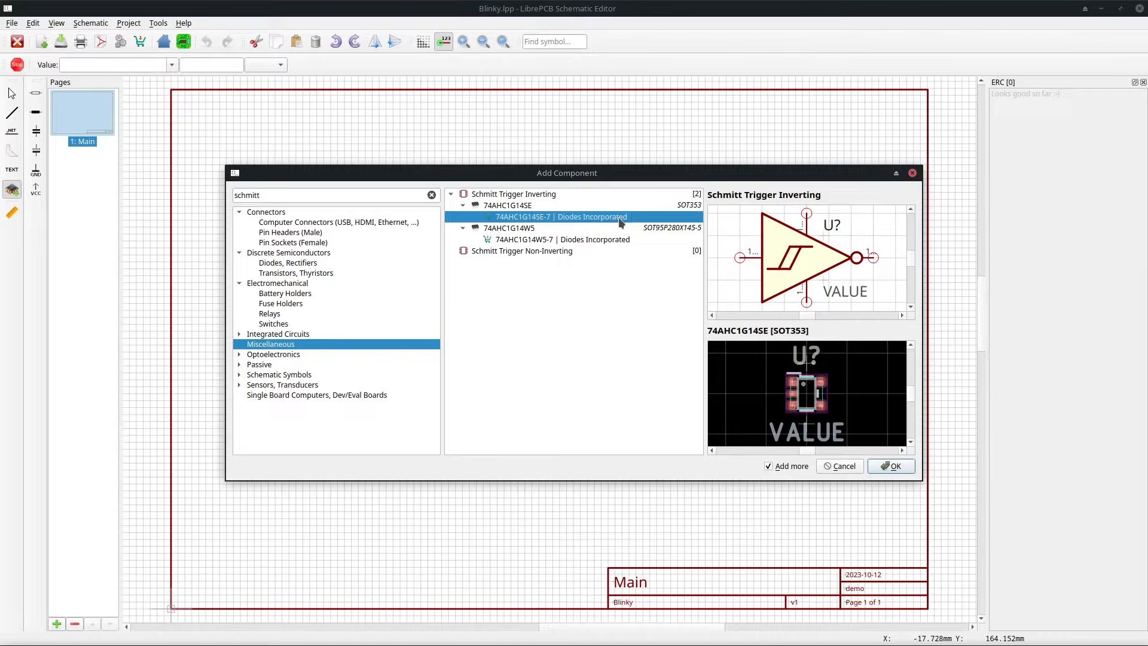
double_click(618, 217)
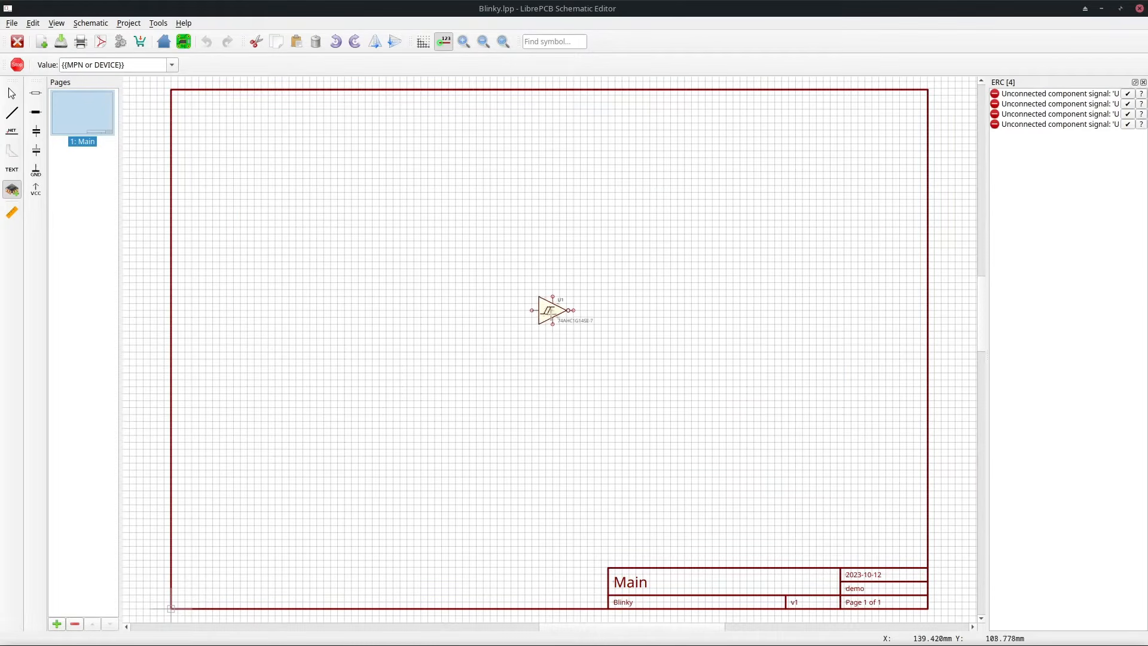
key(Escape)
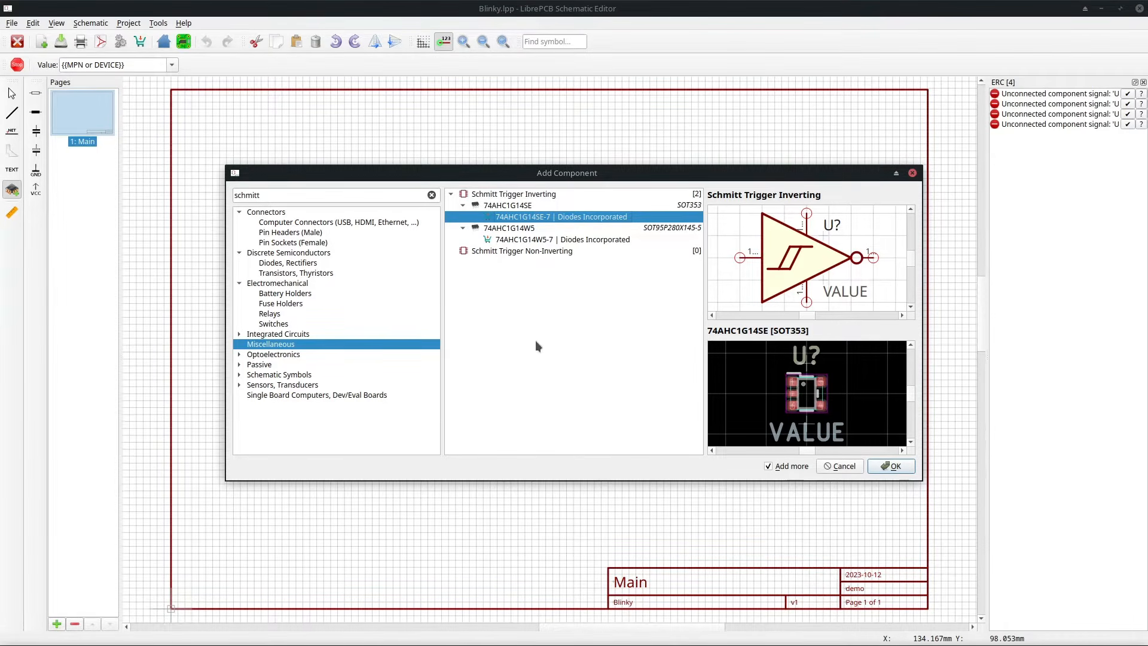
Place a Pin Header 1x02 from the male pin headers to the left of the Schmitt trigger.
click(323, 233)
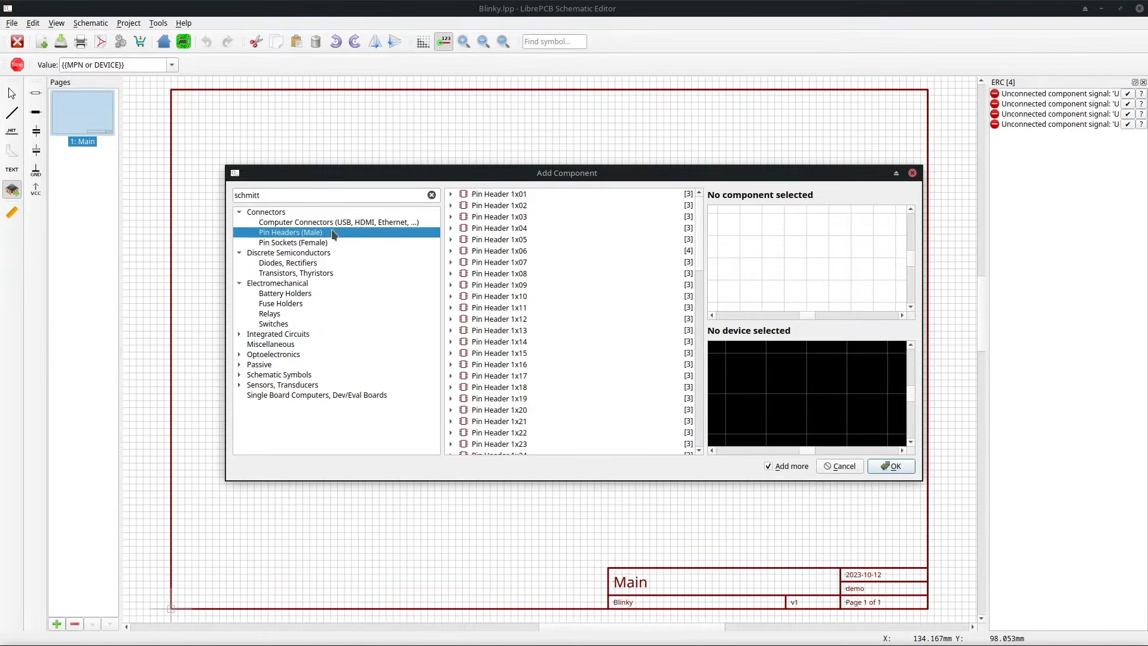
double_click(506, 207)
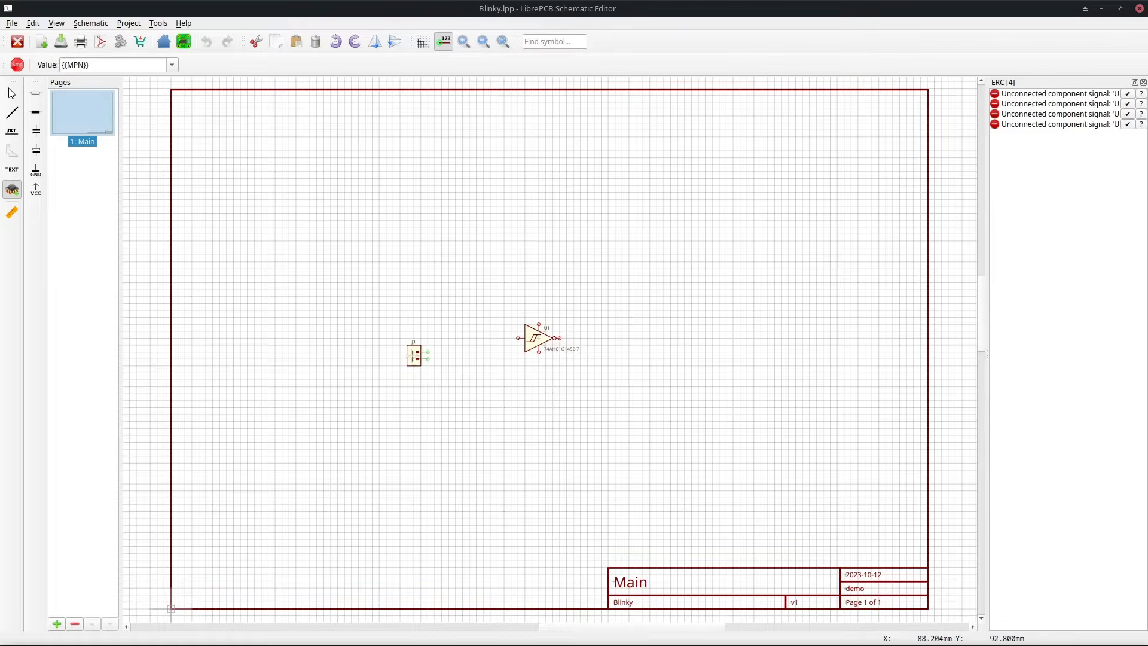
click(407, 362)
key(Escape)
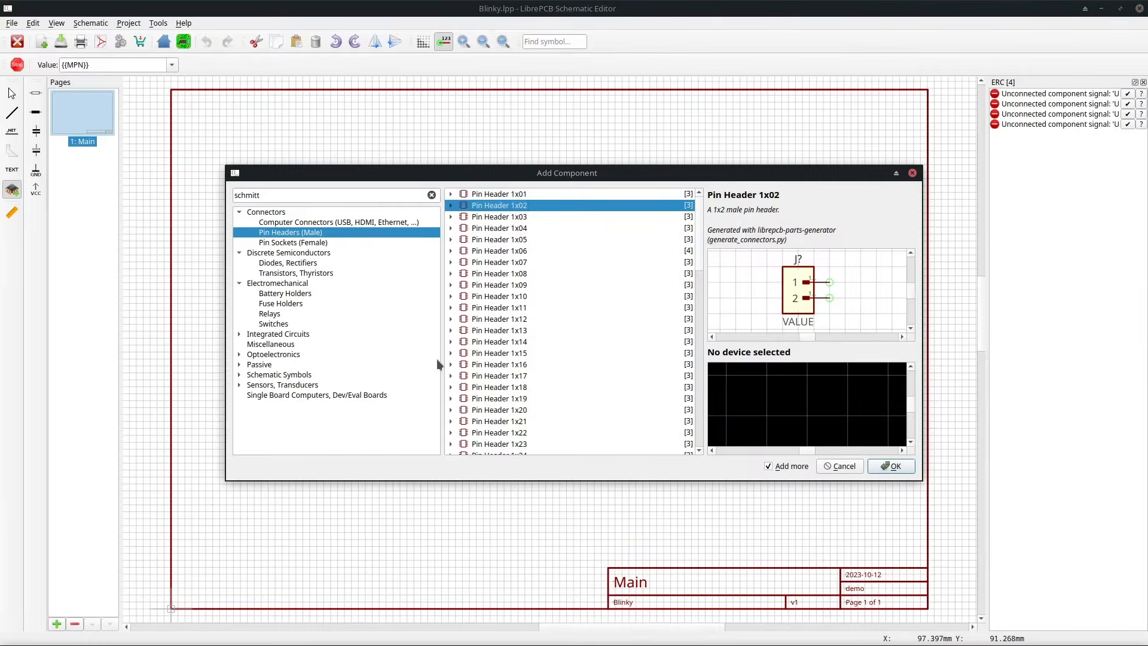
Place an LED from the Optoelectronics LEDs category below and to the right of the Schmitt trigger.
click(239, 354)
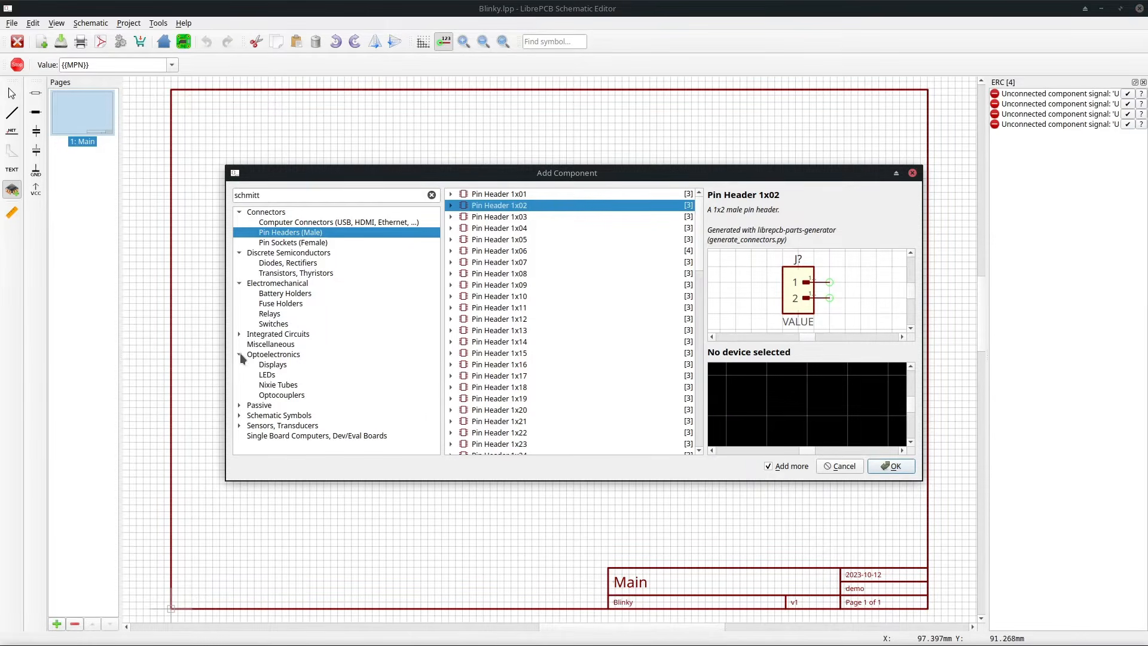
click(267, 374)
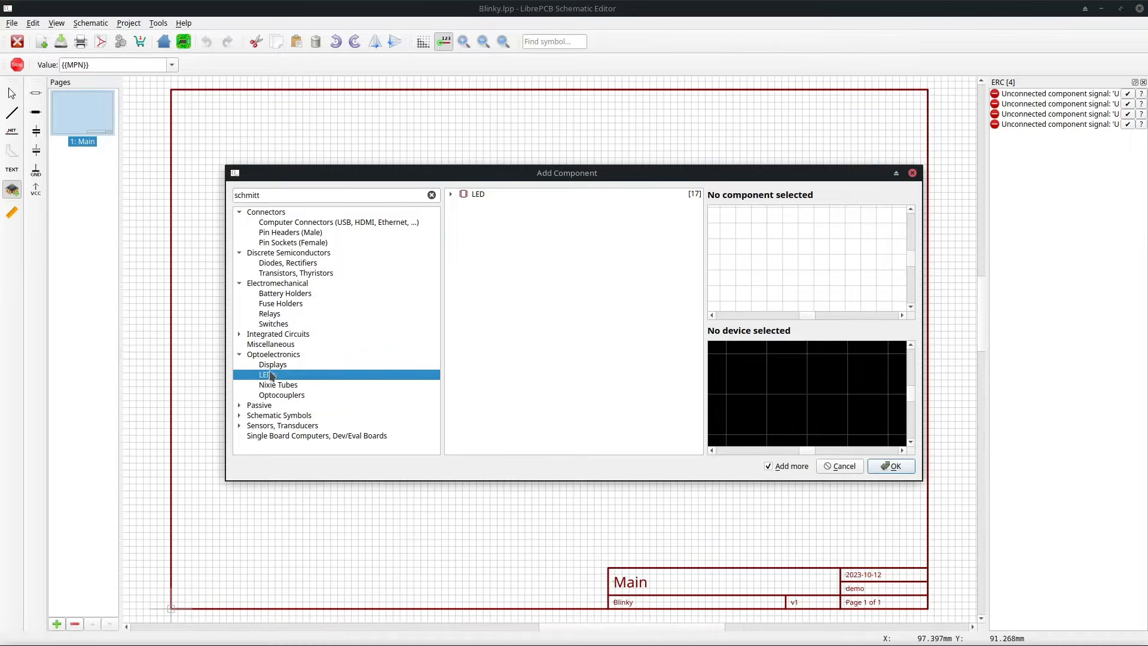
double_click(479, 195)
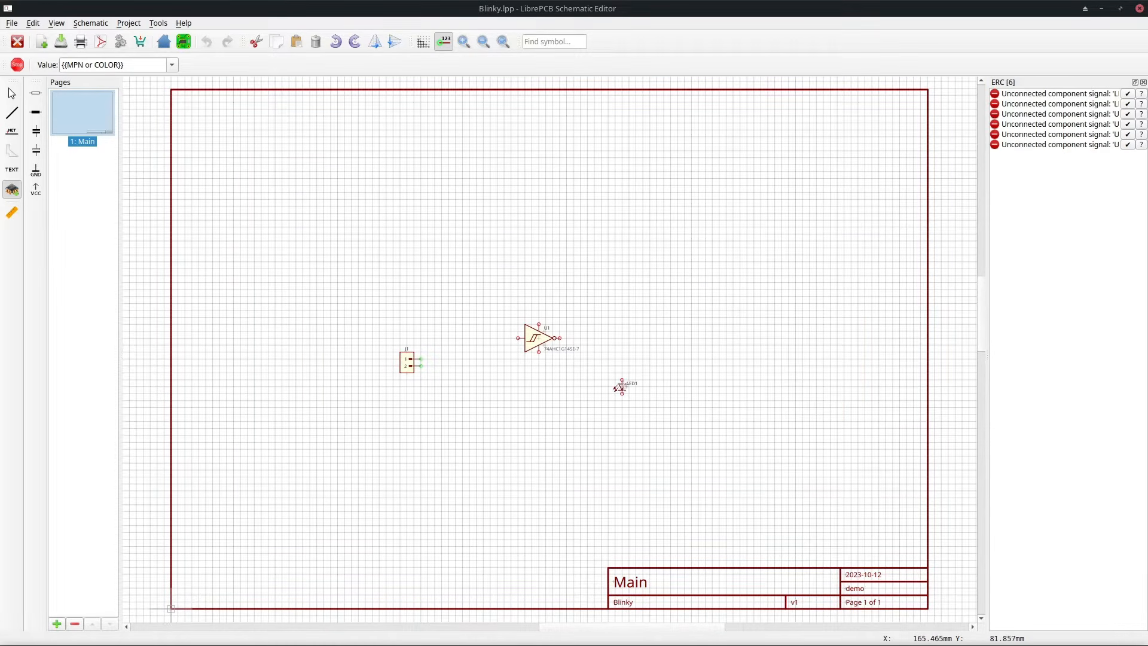
click(621, 388)
key(Escape)
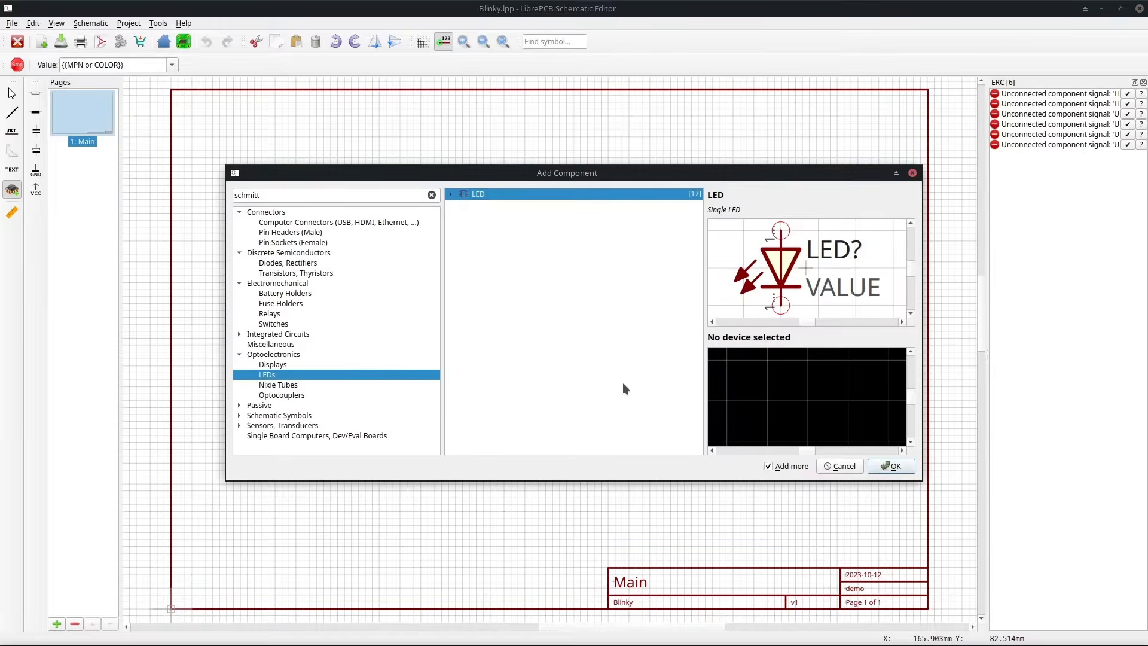
Place the LibrePCB Logo from the Miscellaneous category inside the title block and close the component dialog.
click(310, 343)
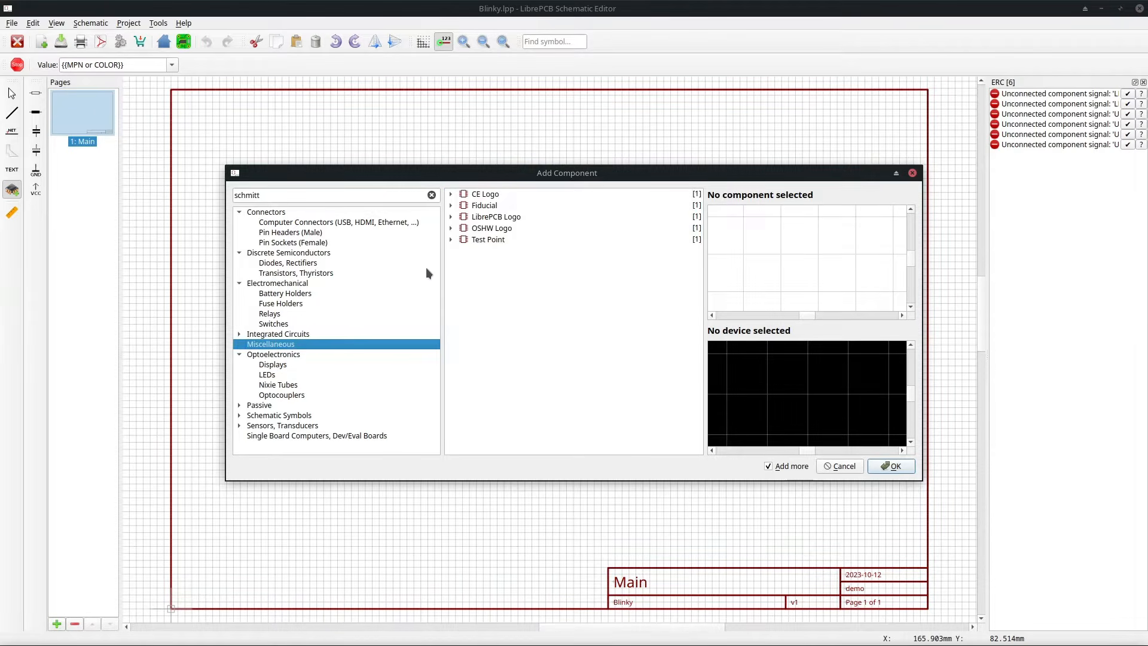
double_click(479, 218)
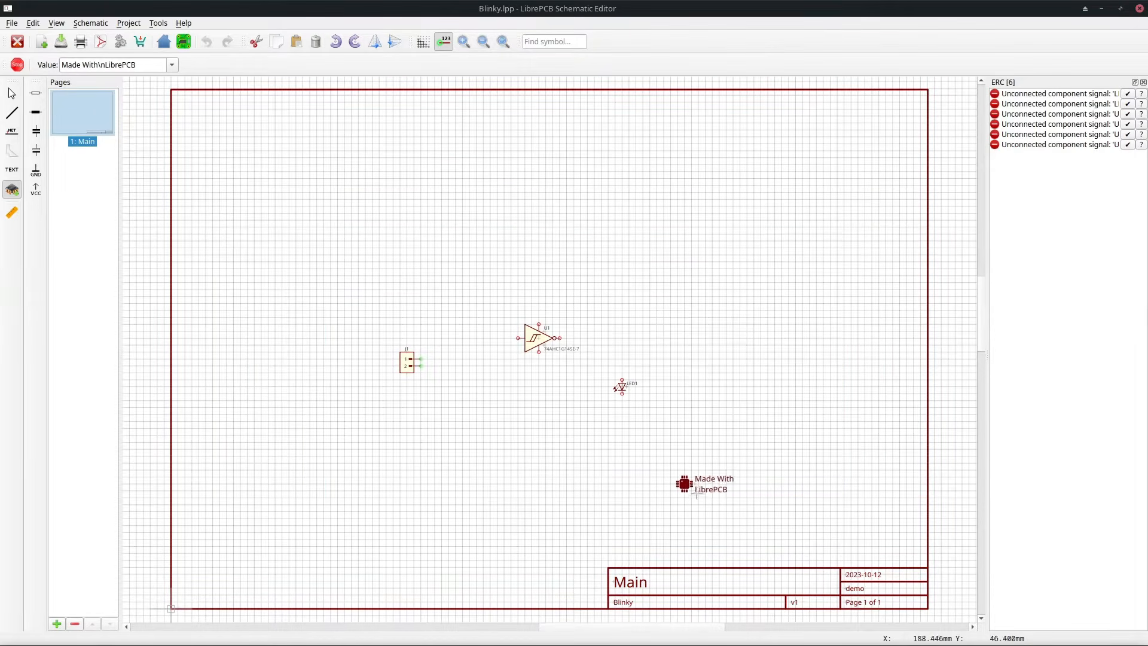
click(781, 589)
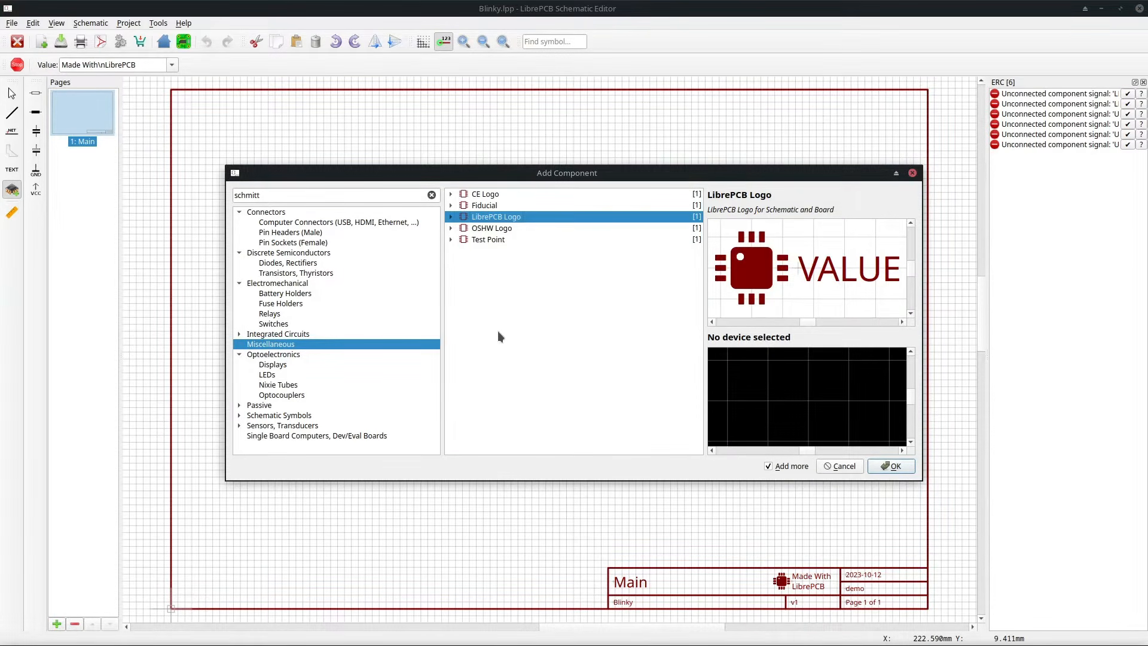
key(Escape)
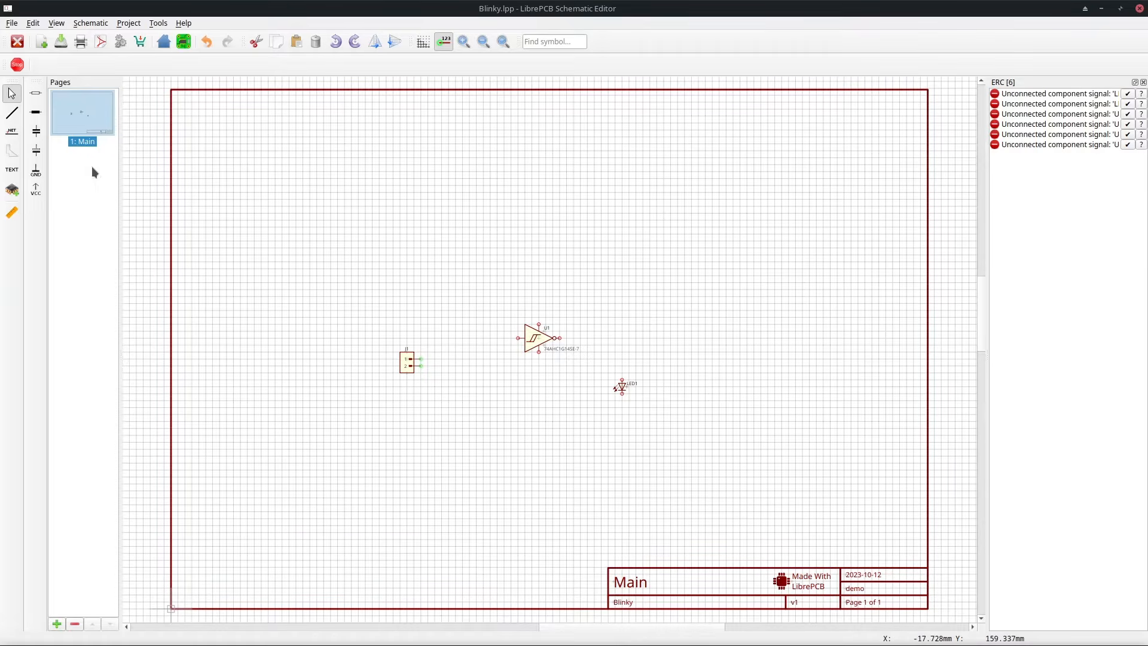
Add a unipolar capacitor with value 100u below and left of the Schmitt trigger.
key(Tab)
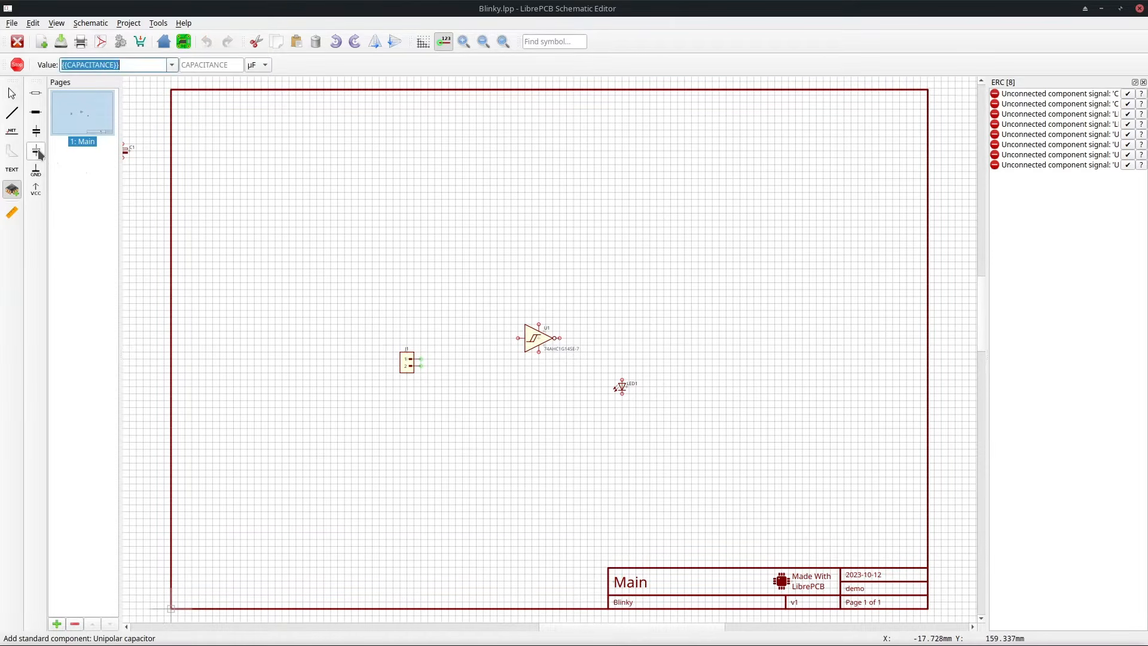
key(Tab)
text(1)
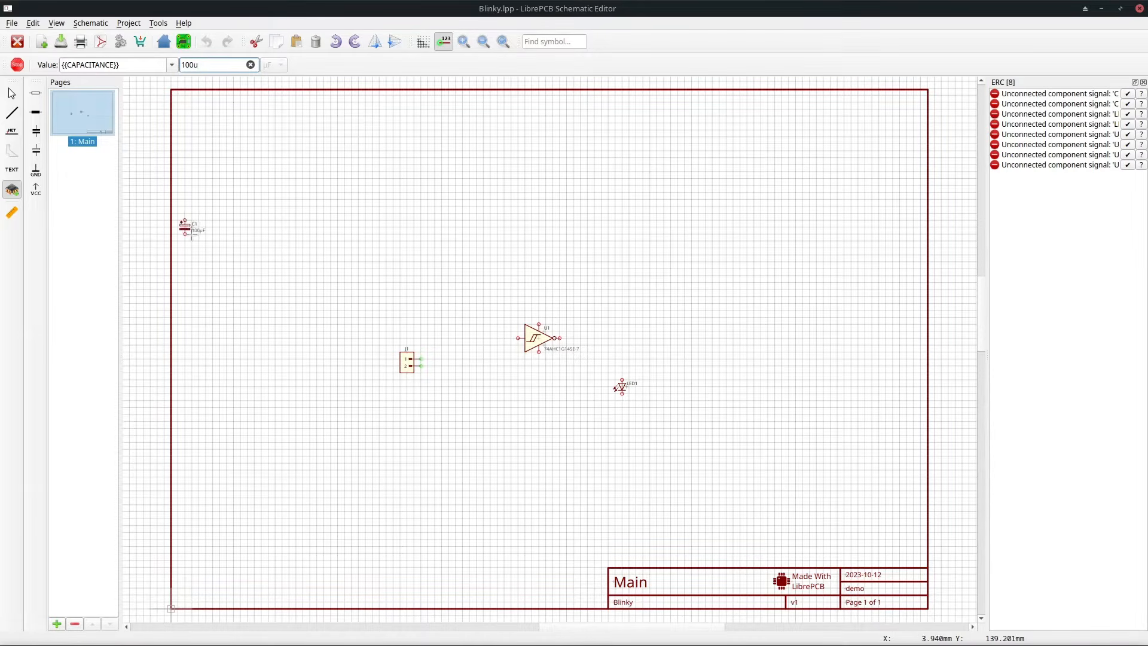
click(497, 372)
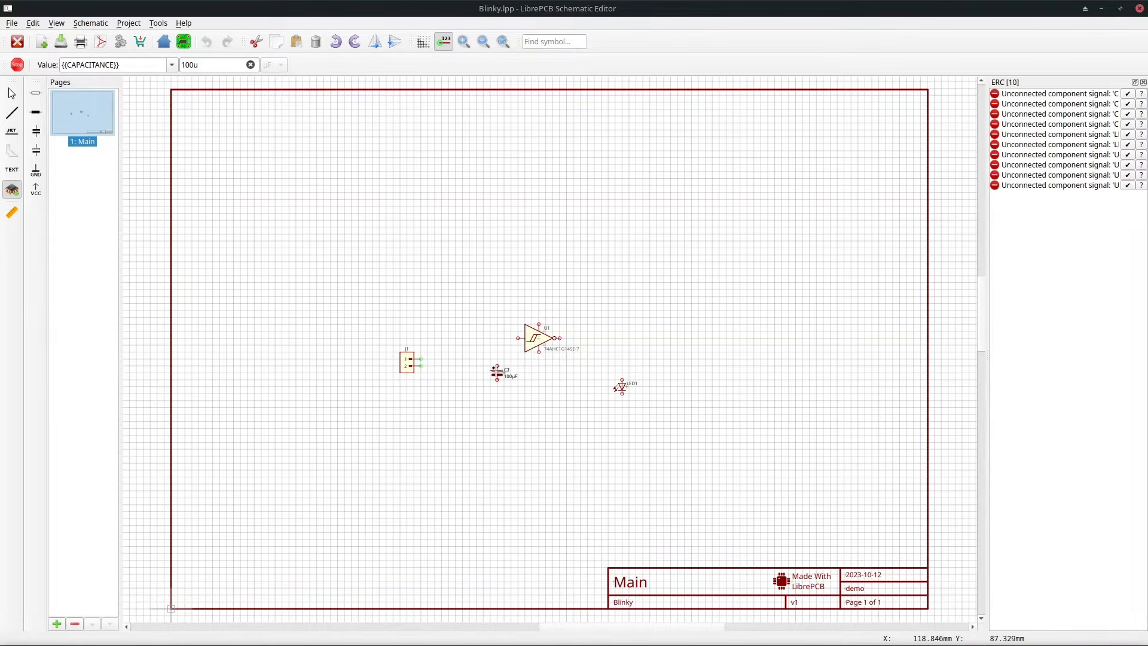
Add a 10k resistor above the Schmitt trigger.
click(37, 95)
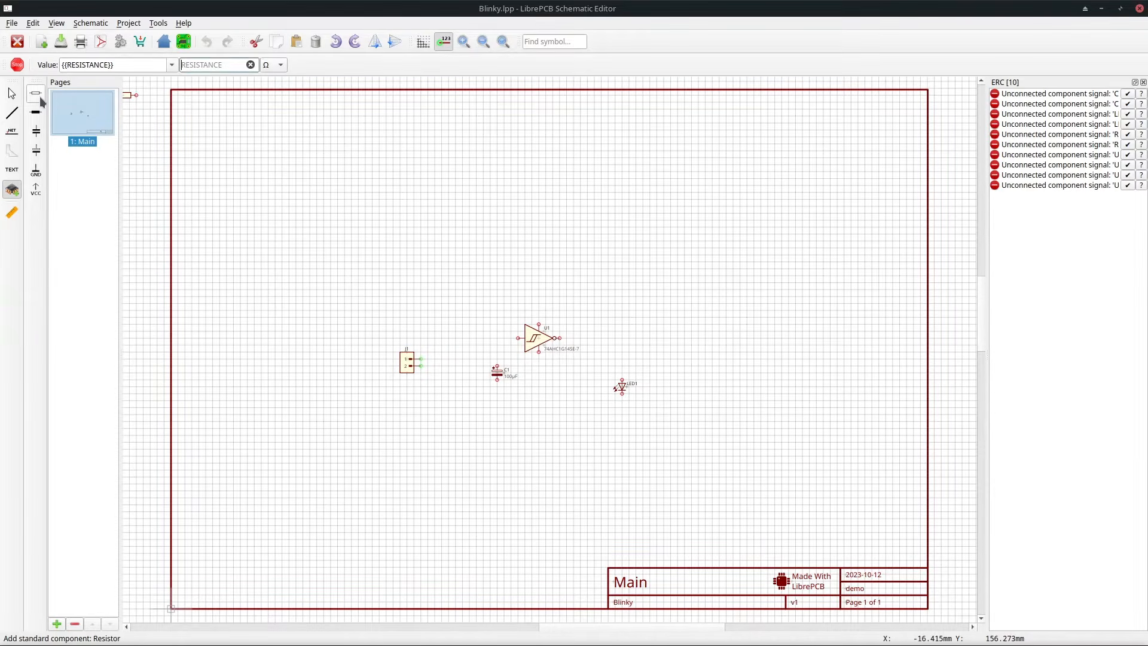
text(10k)
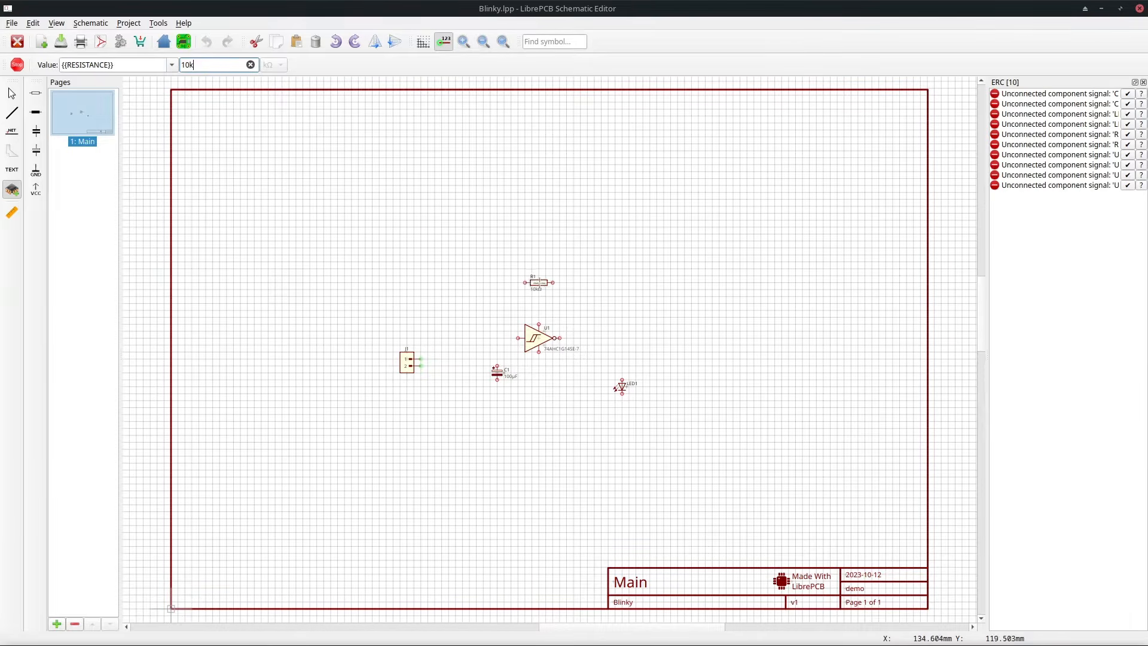
click(545, 290)
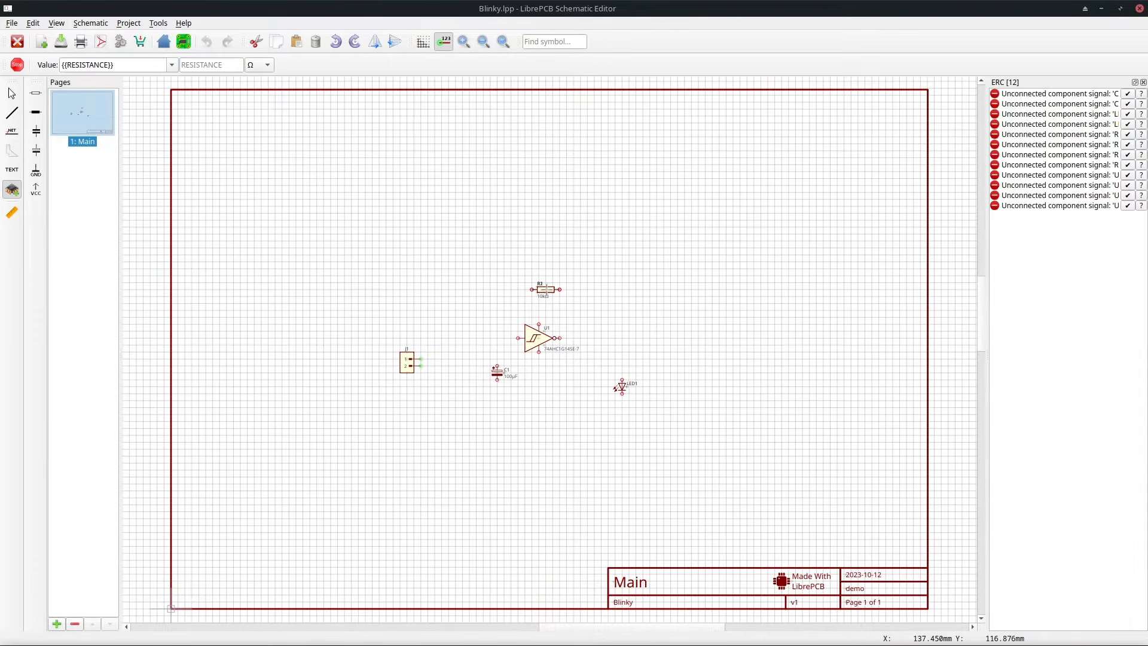
Add a 470r resistor, rotated vertical, just above the LED.
key(Tab)
key(Tab)
text(4)
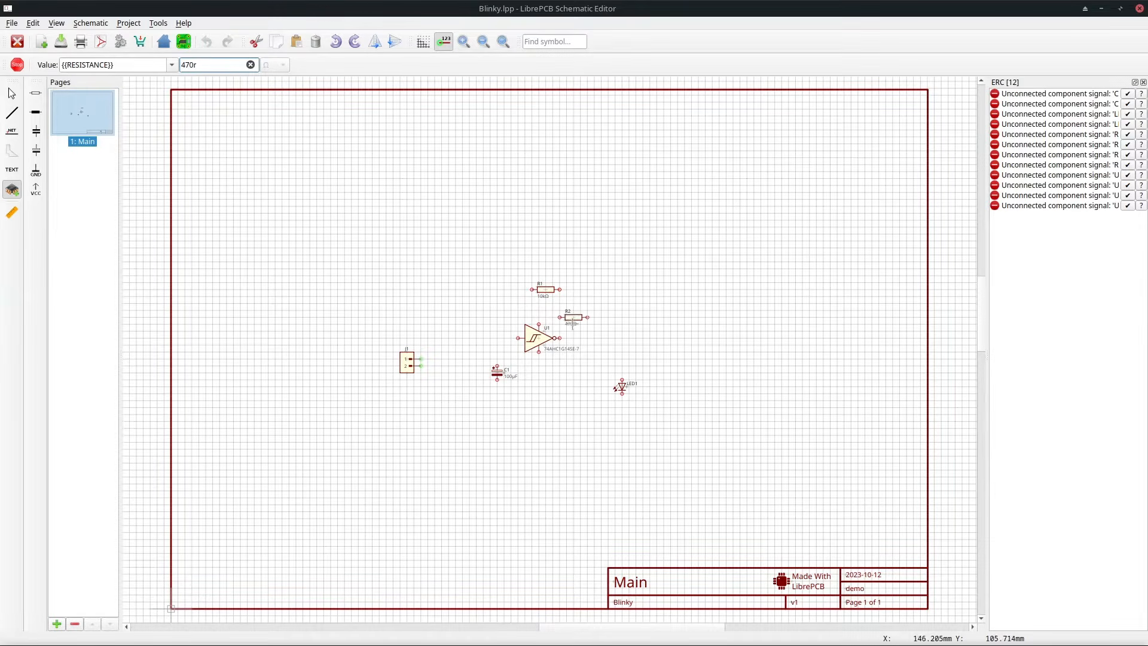
right_click(615, 345)
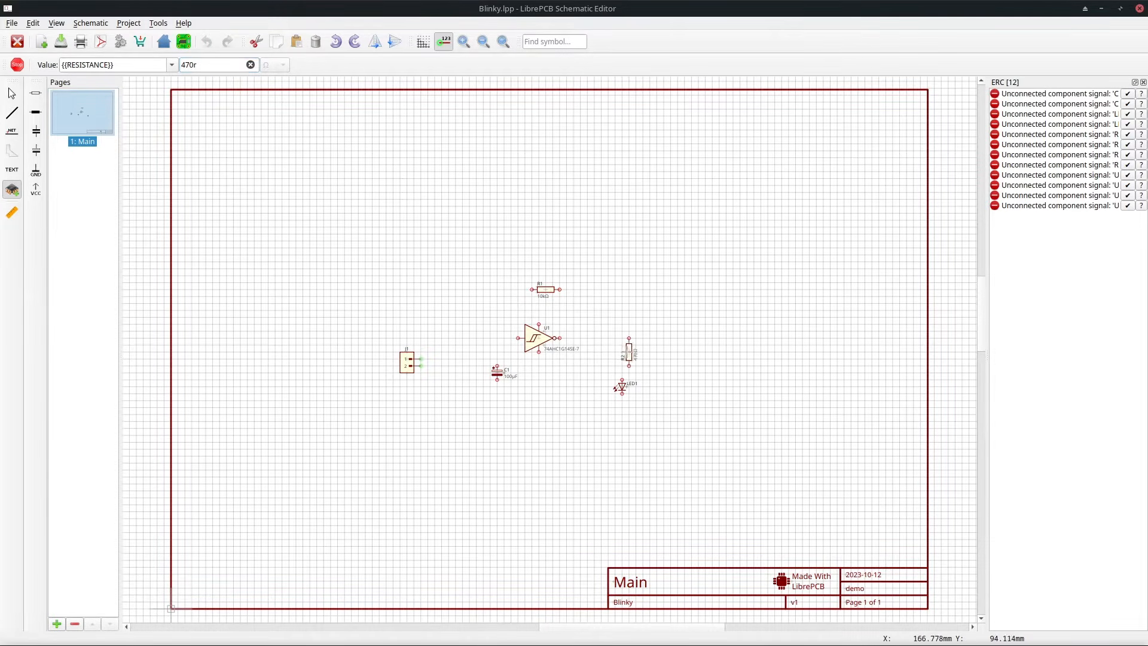
click(622, 359)
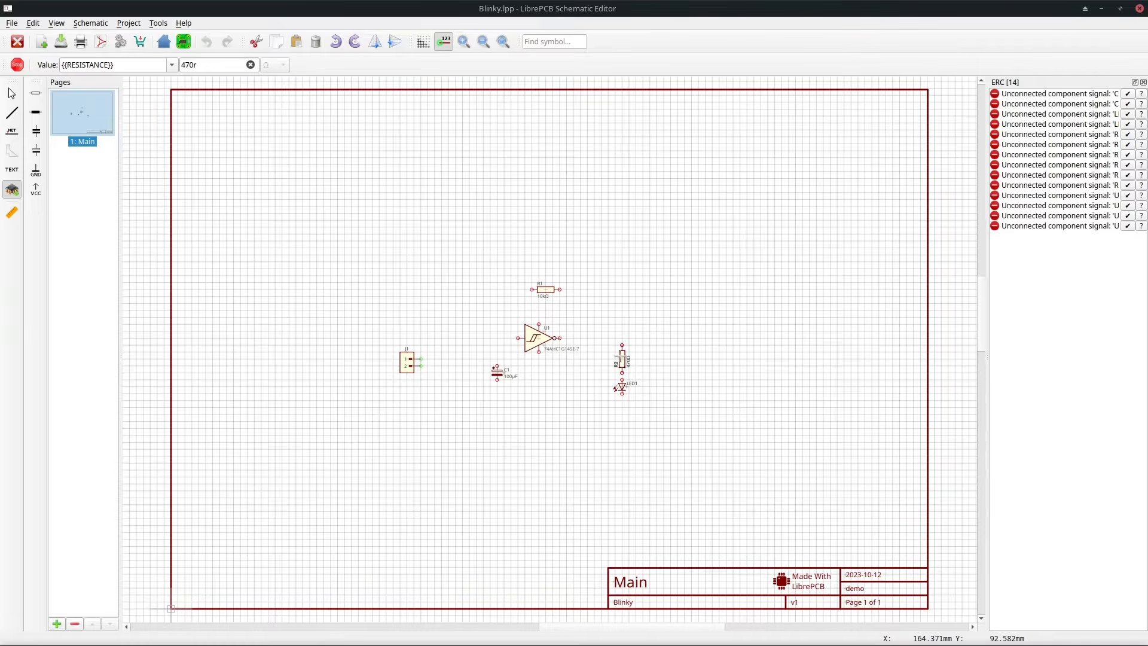
key(Escape)
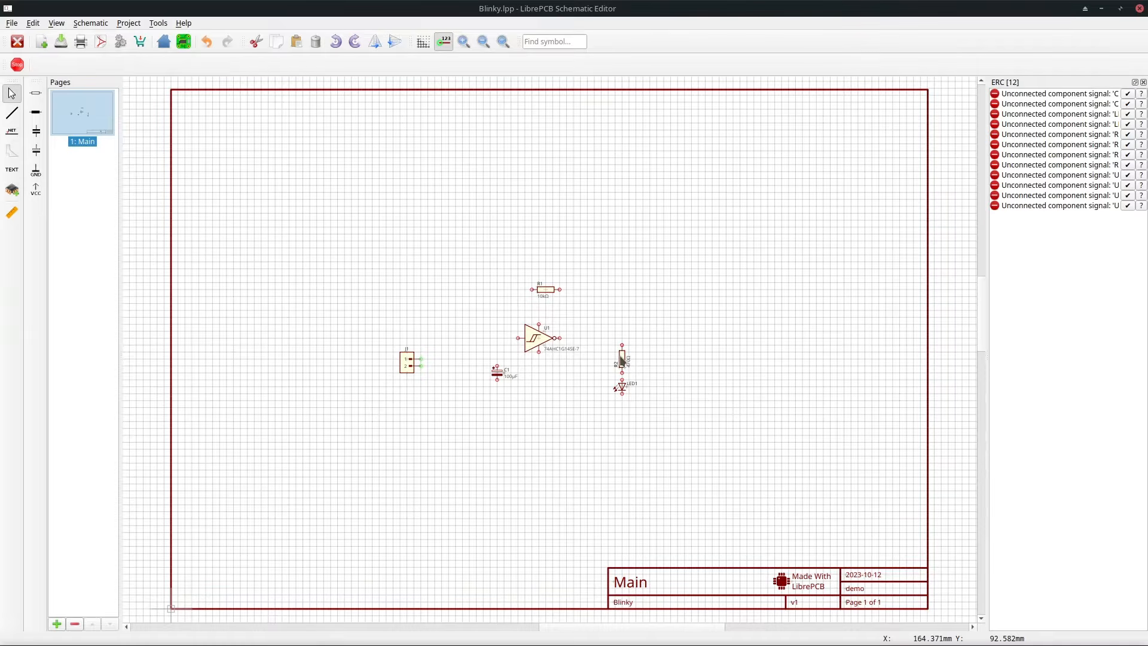
Zoom in and draw a wire from the Schmitt trigger's top supply pin to pin 1 of header J1.
click(13, 114)
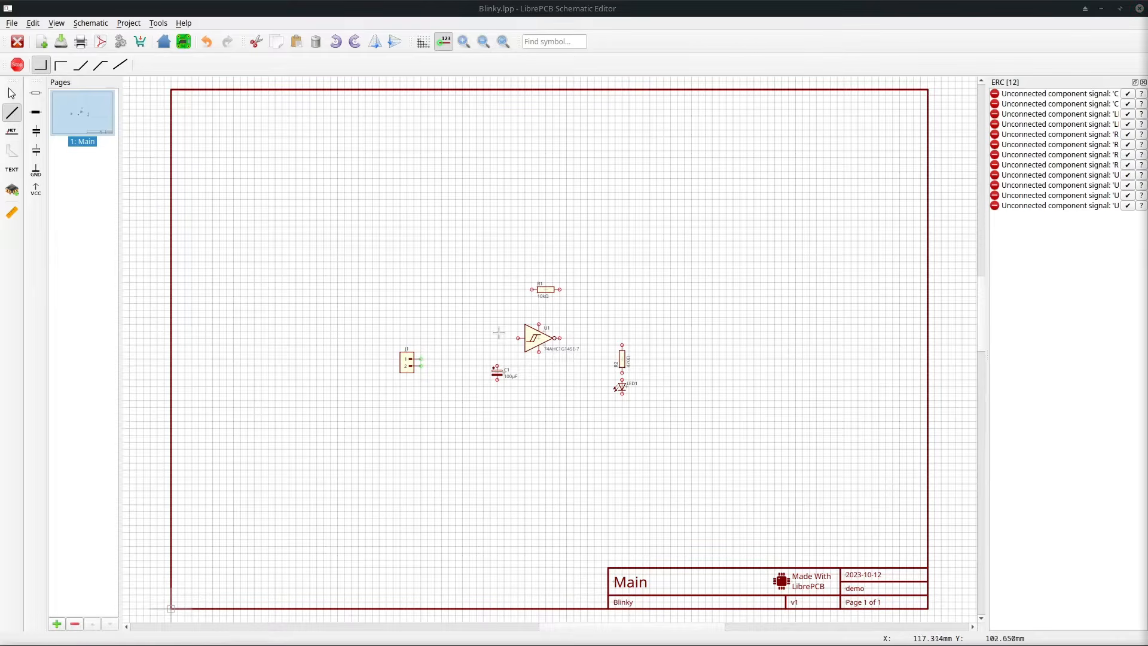
scroll(499, 332, up, 4)
click(560, 303)
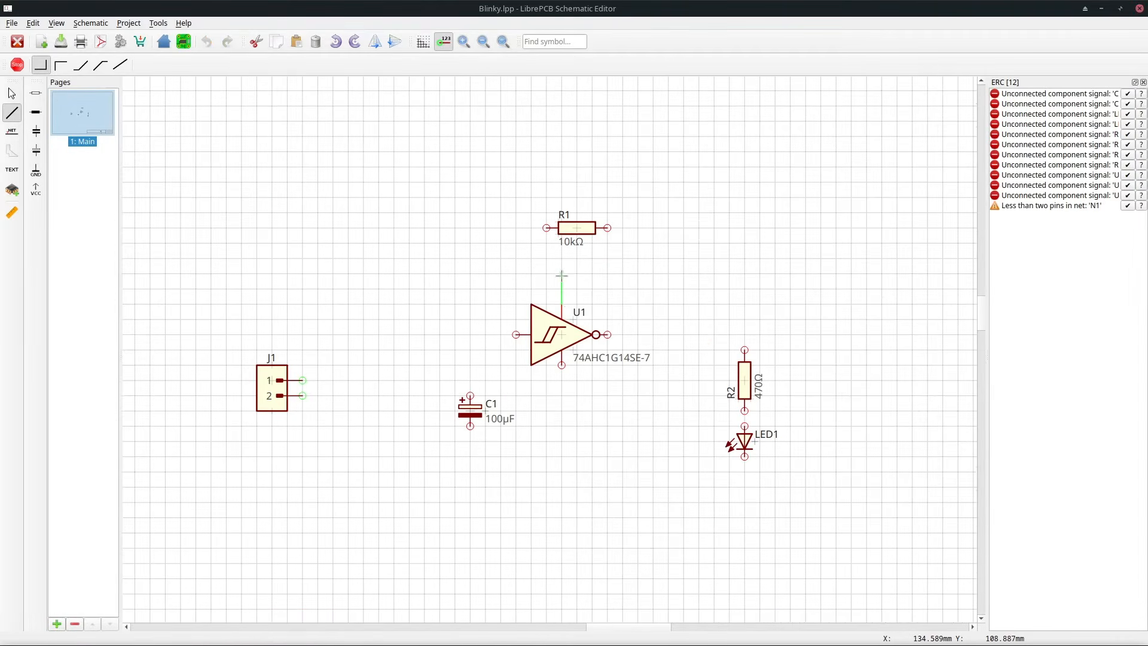
click(348, 381)
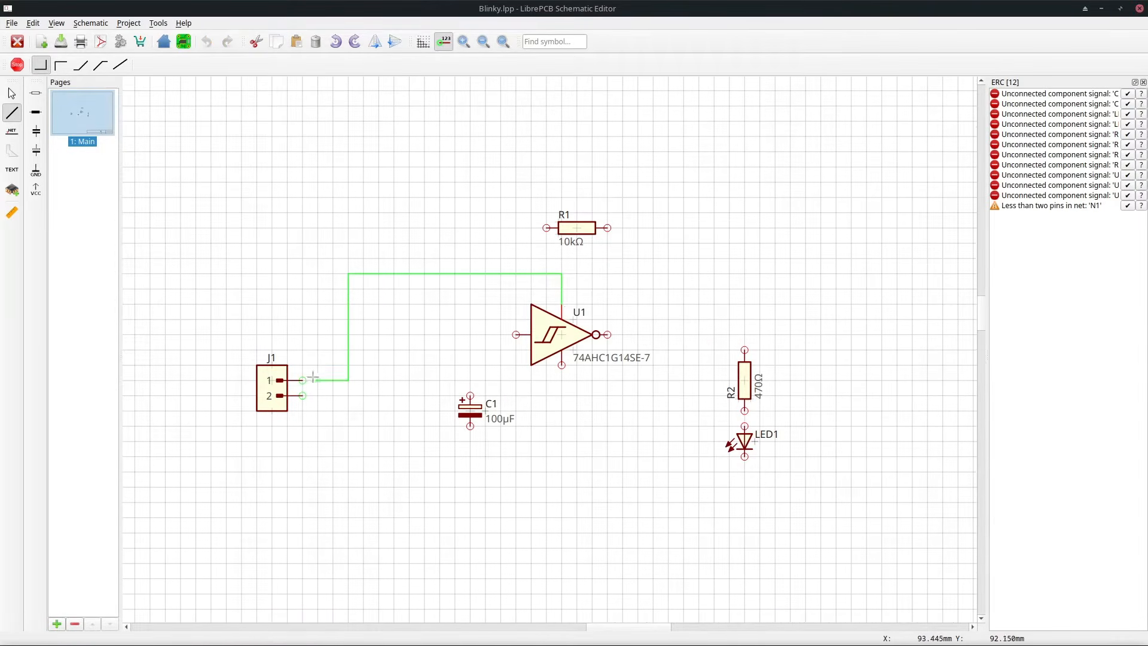
click(304, 380)
Draw a wire from J1 pin 2 down and across to the LED's lower pin.
click(302, 395)
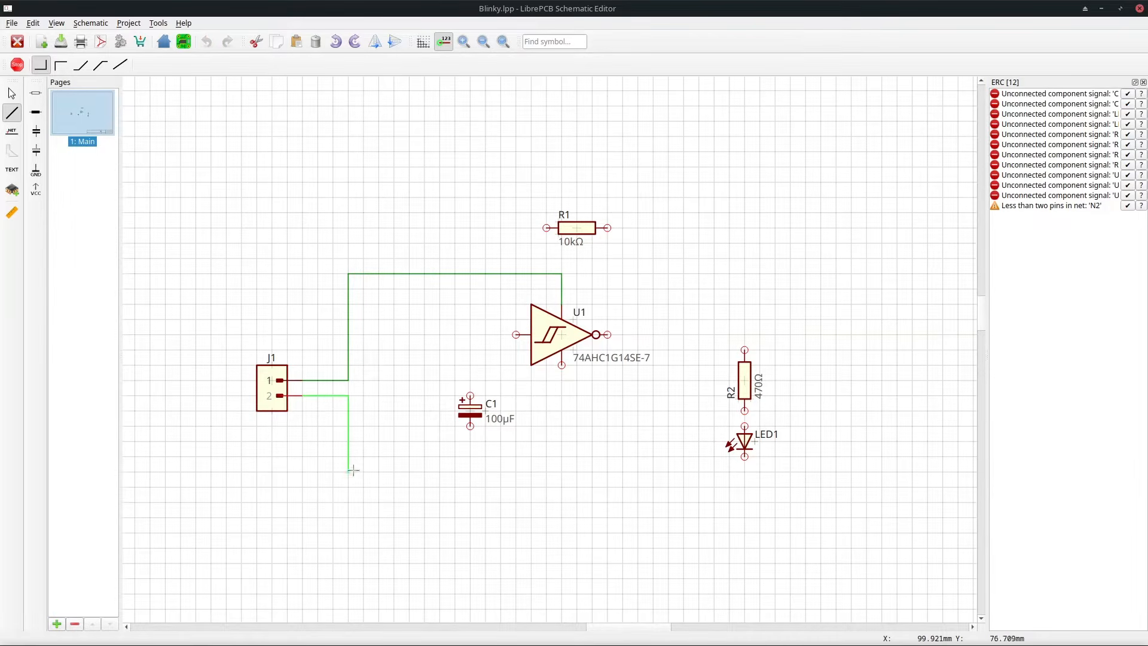
click(350, 471)
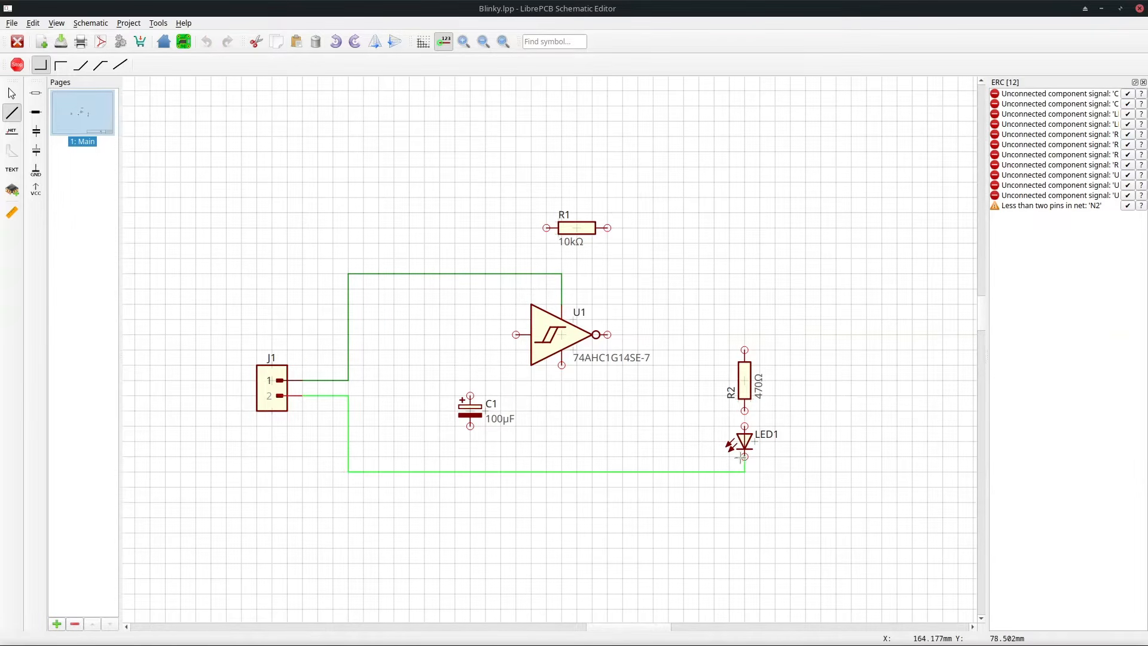
click(744, 456)
Connect the Schmitt trigger's bottom pin and C1's negative pin down to the ground wire.
click(562, 365)
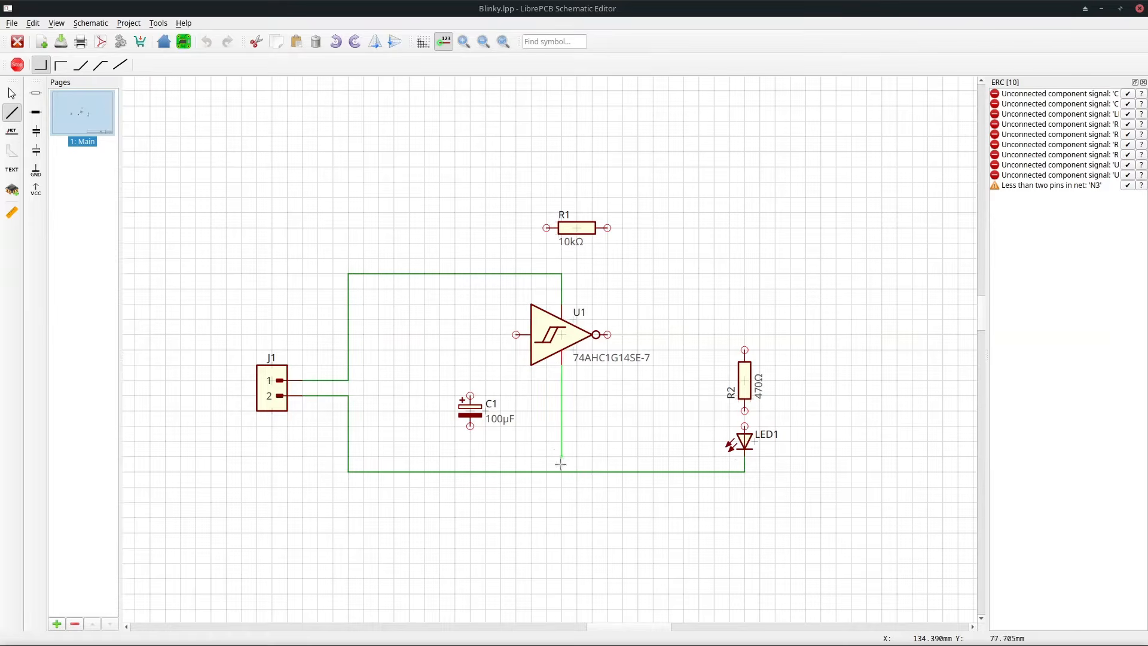
click(561, 472)
click(470, 426)
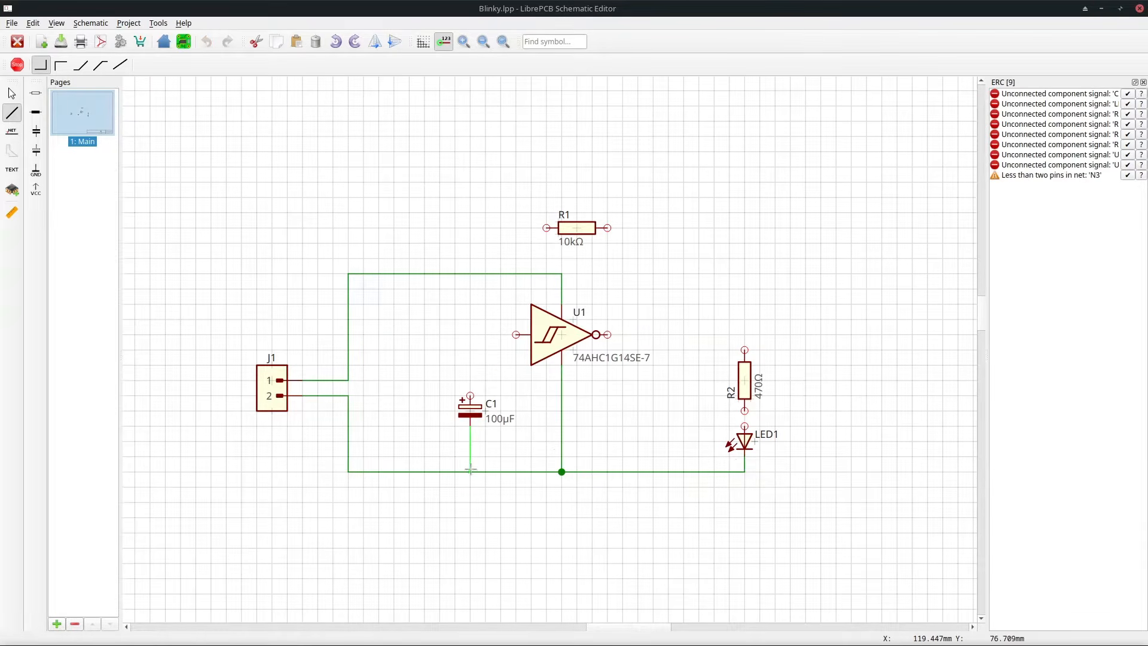
click(470, 471)
Wire the Schmitt trigger input to C1's positive pin and to R1's left end.
click(515, 334)
click(470, 396)
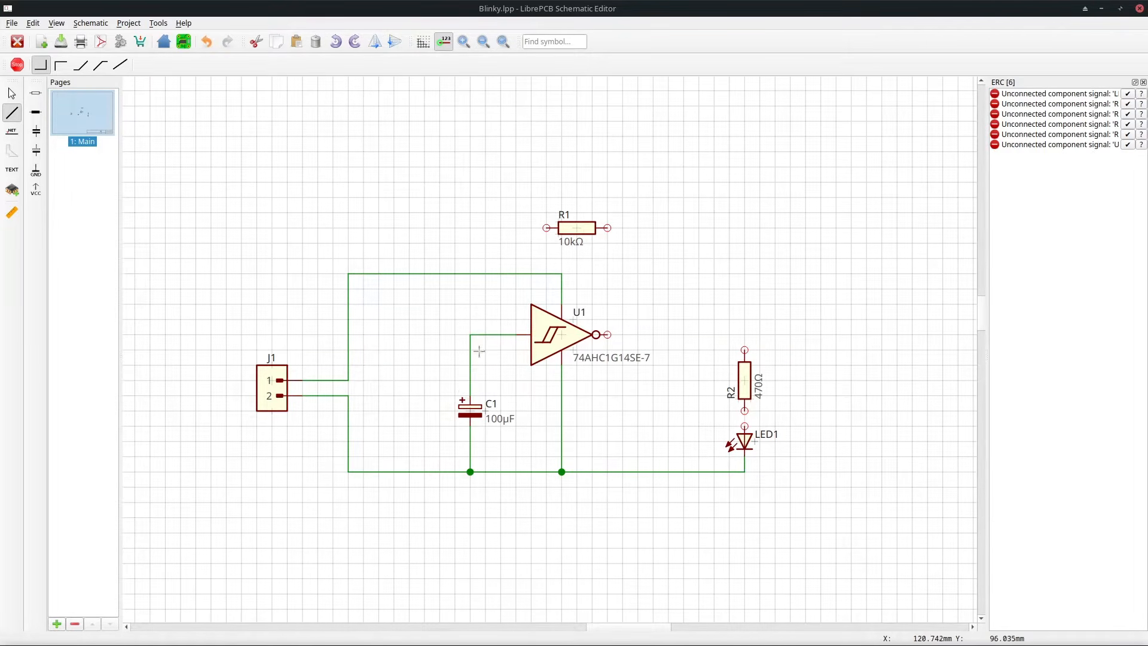
click(546, 227)
click(471, 335)
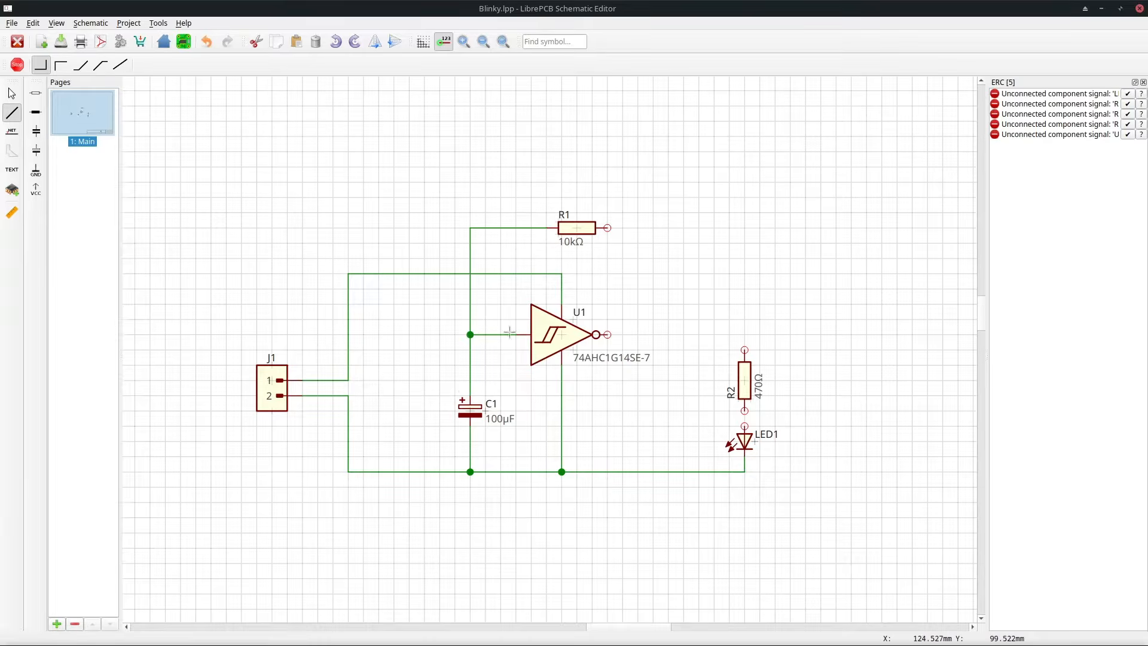
Wire R1's right end to the Schmitt trigger output and continue the output to R2's top pin.
click(609, 228)
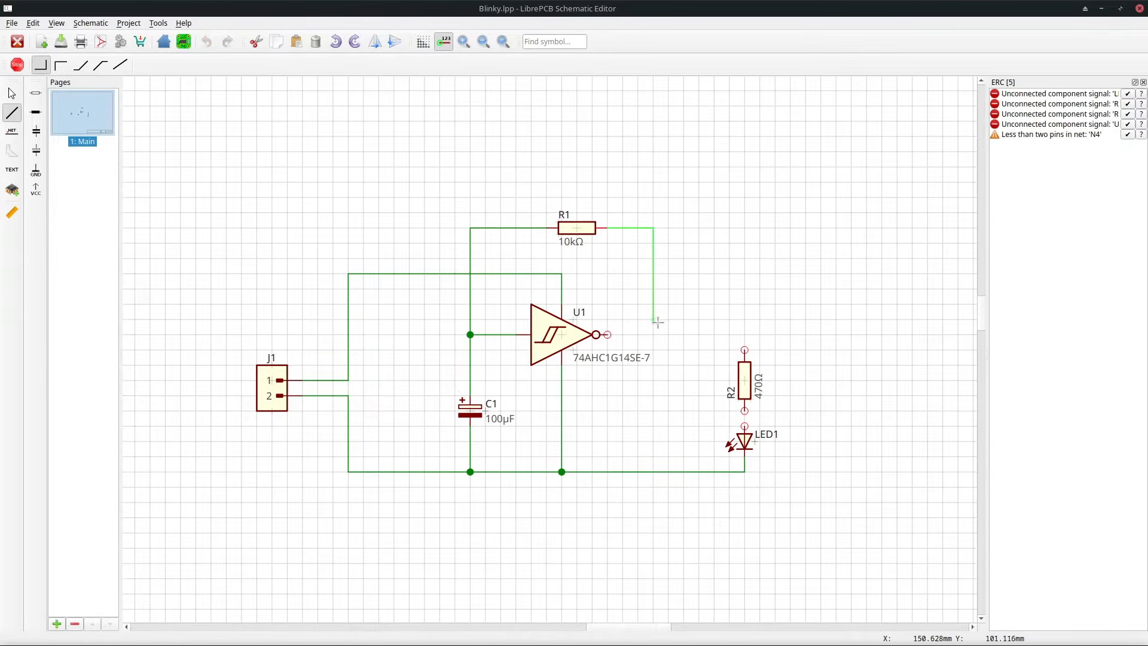
click(609, 334)
click(653, 335)
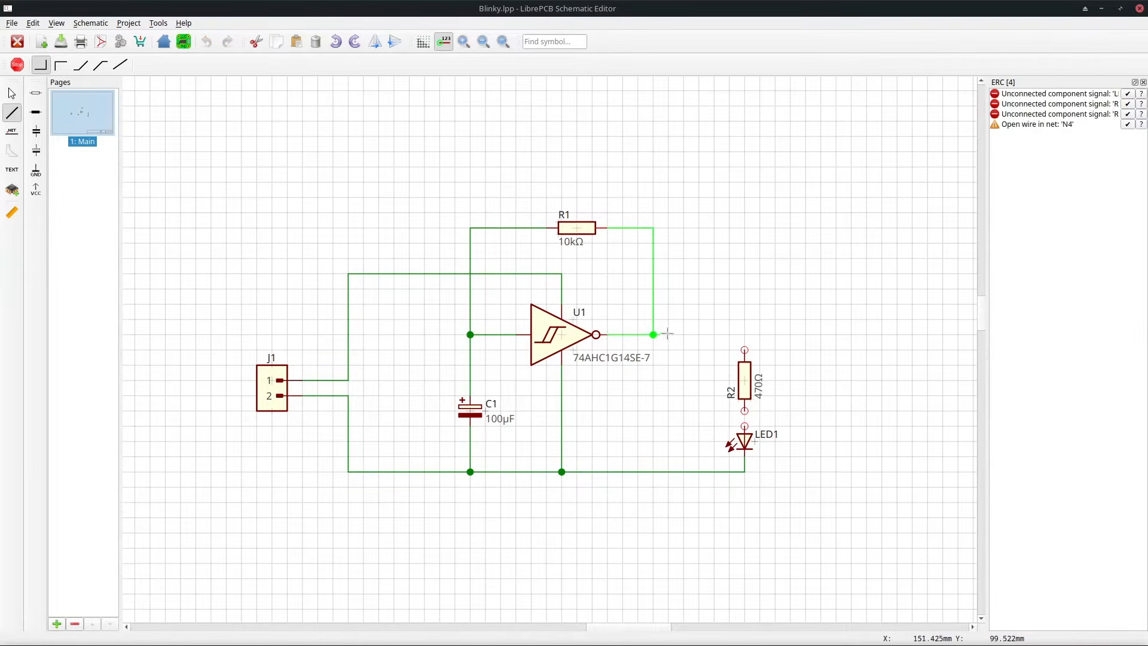
click(744, 350)
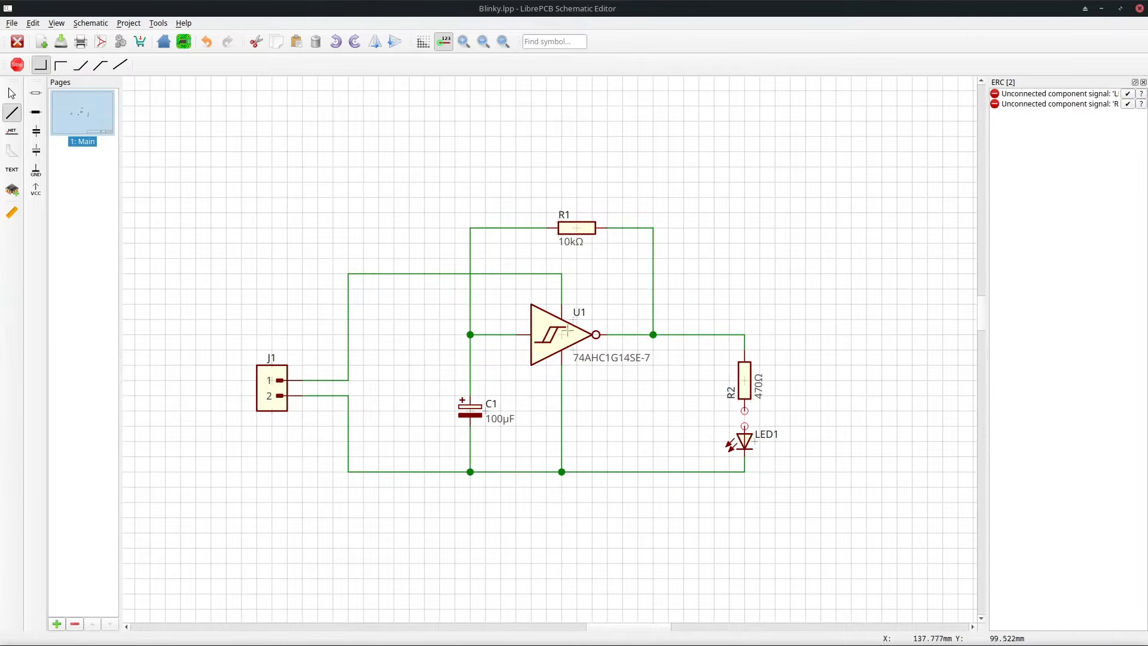
Add a net label on the wire from J1 pin 2 and rename that net GND.
click(11, 131)
click(317, 392)
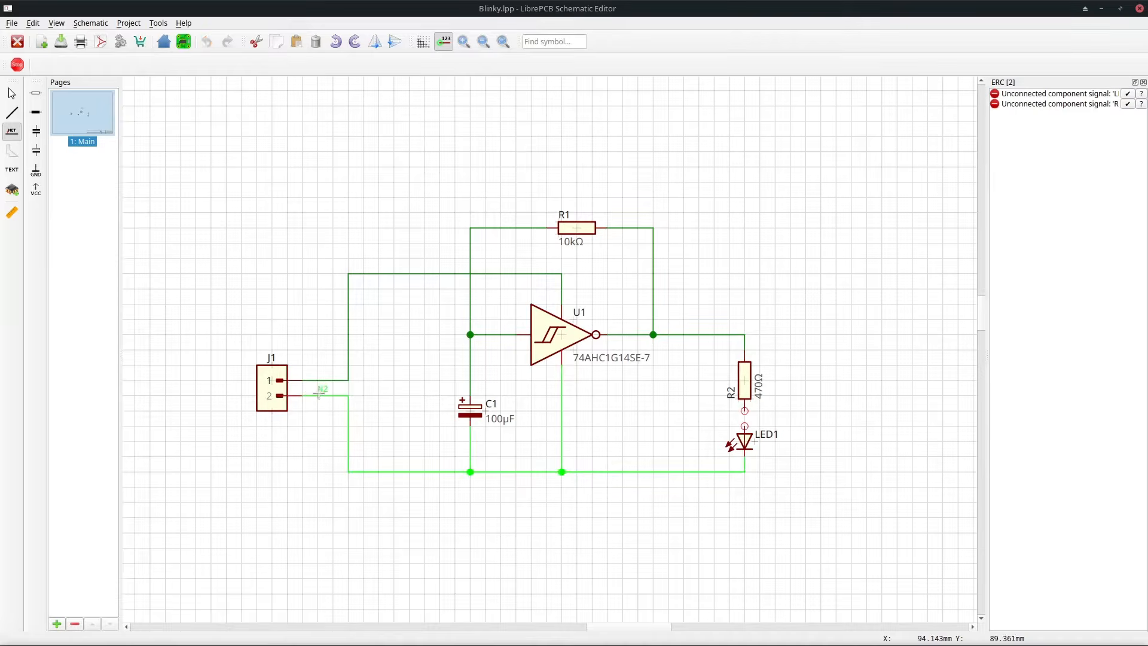
click(318, 393)
key(Escape)
double_click(325, 389)
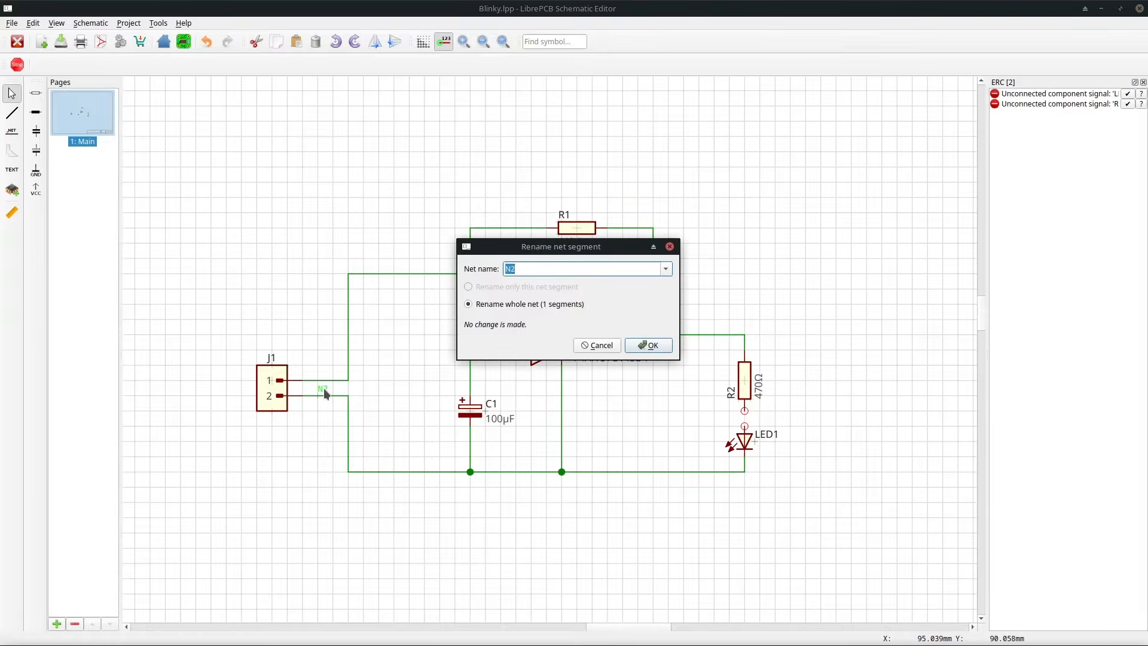
text(GND)
key(Return)
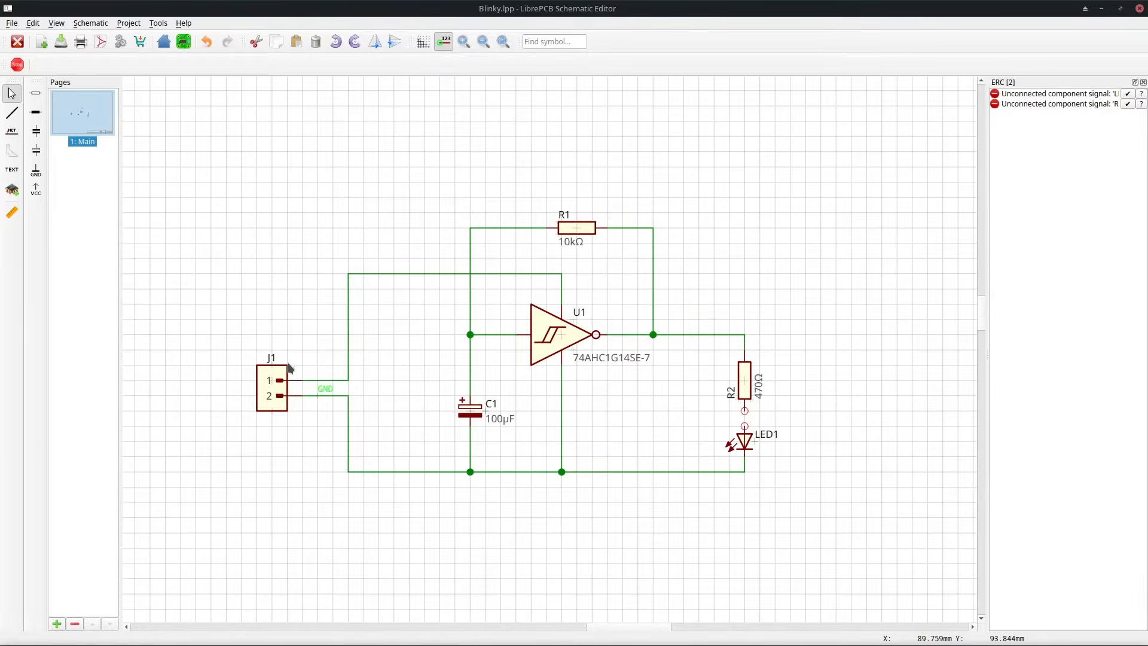
Add a net label on the wire from J1 pin 1.
click(15, 134)
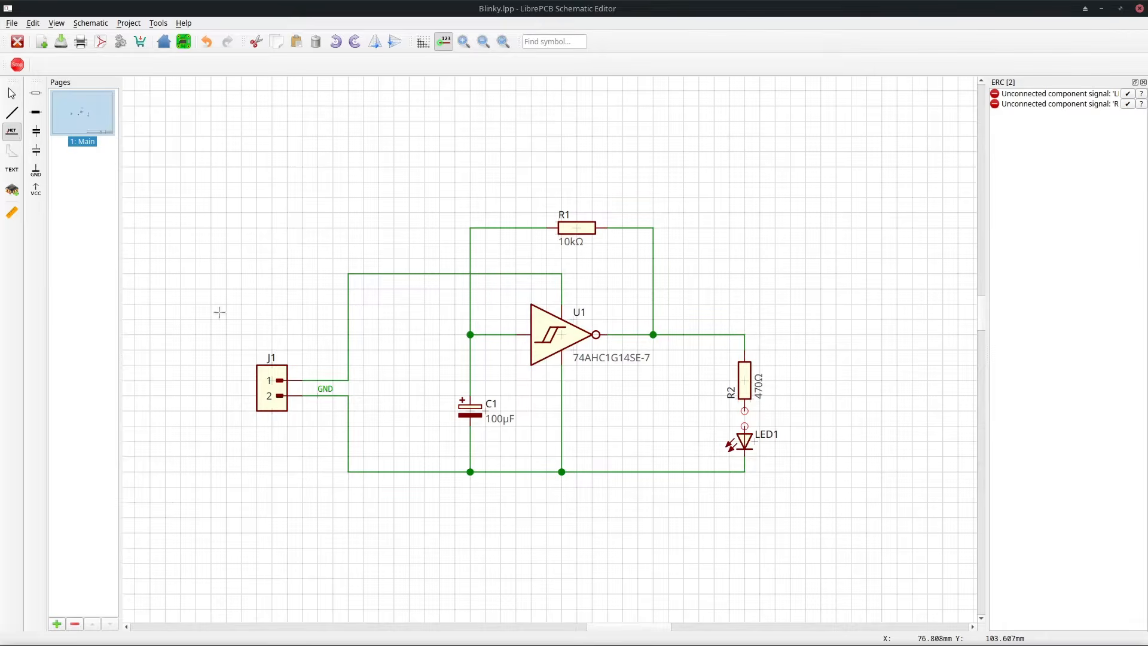
click(321, 380)
key(Escape)
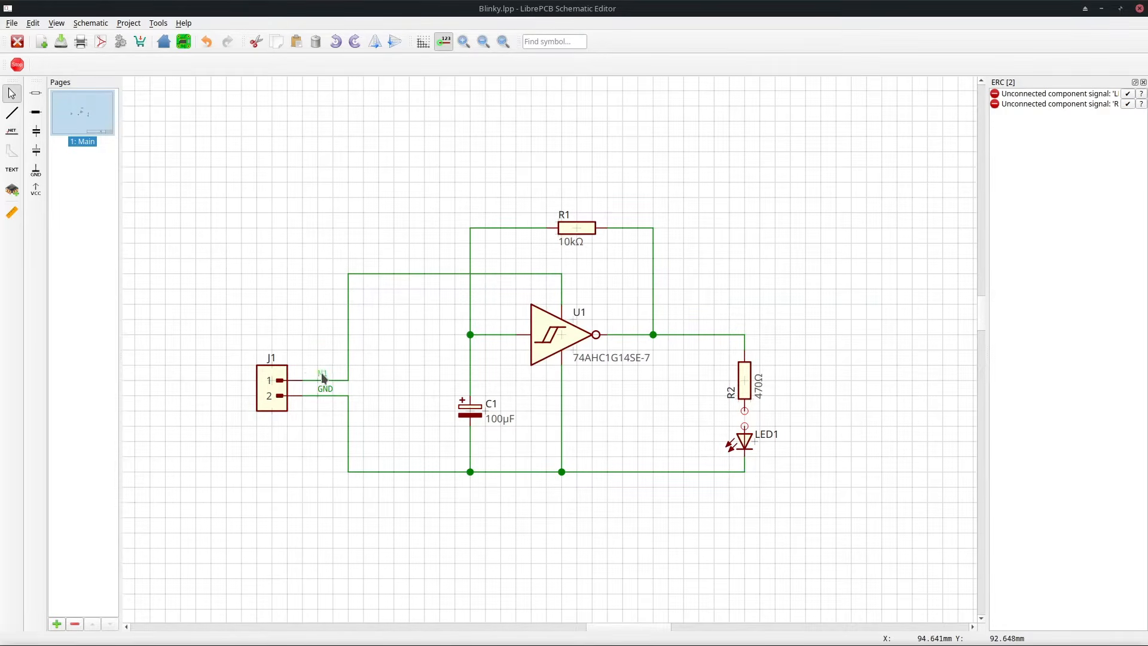
Rename the net on the wire from J1 pin 1 to VCC.
double_click(321, 373)
text(VCC)
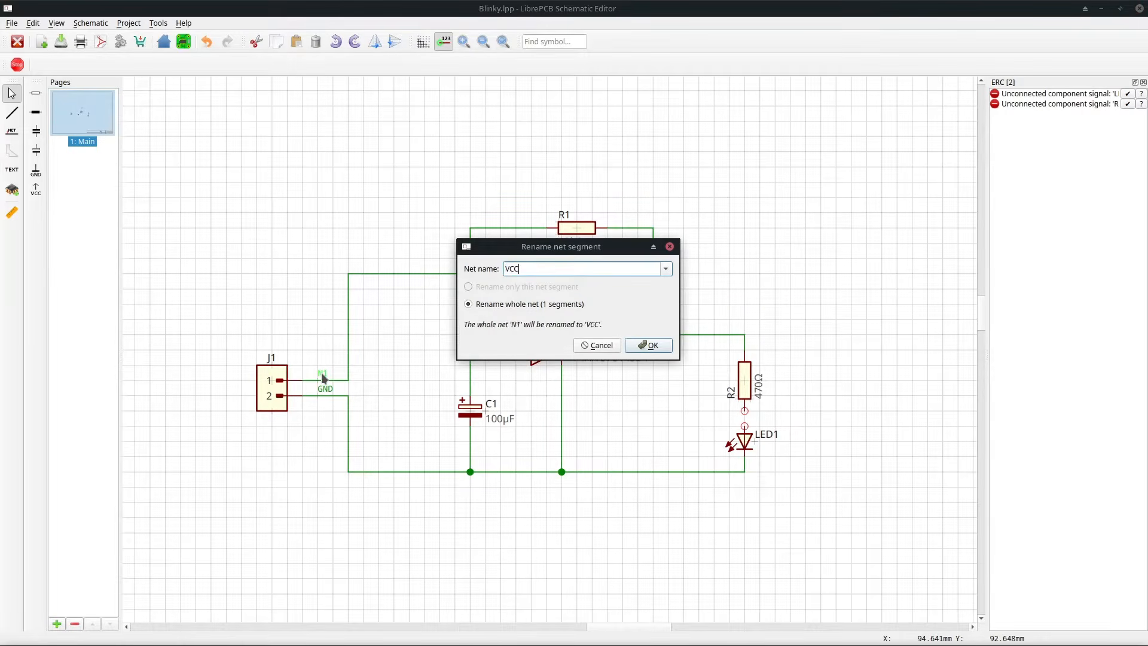
key(Return)
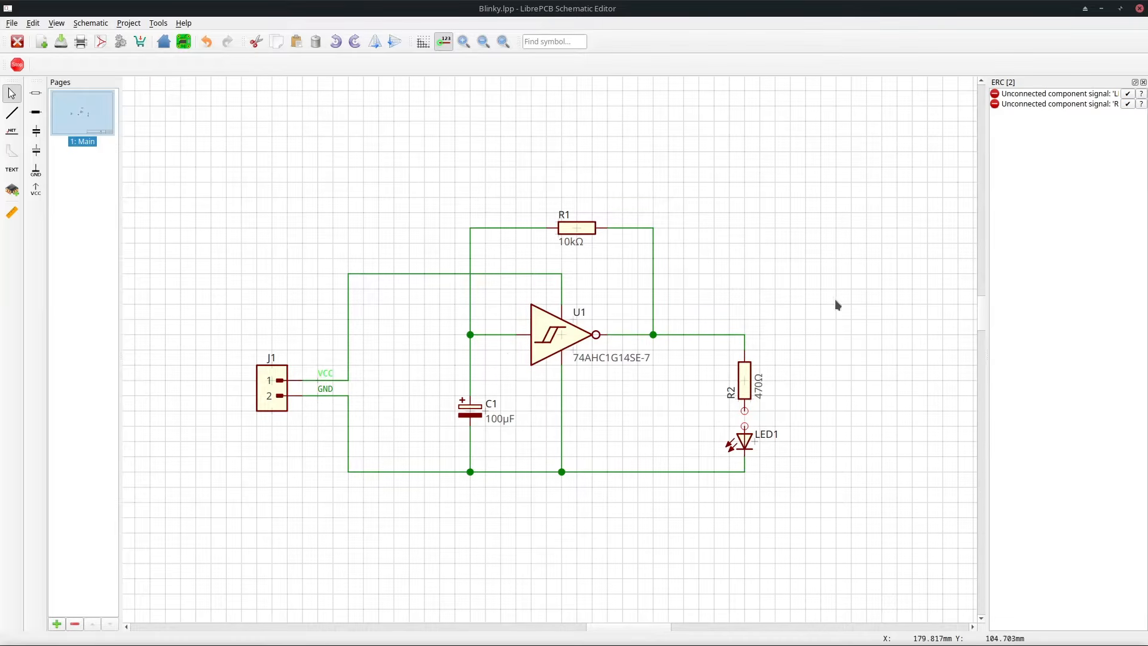
Draw a wire from R2's lower pin to the LED's upper pin.
drag(985, 217, 949, 217)
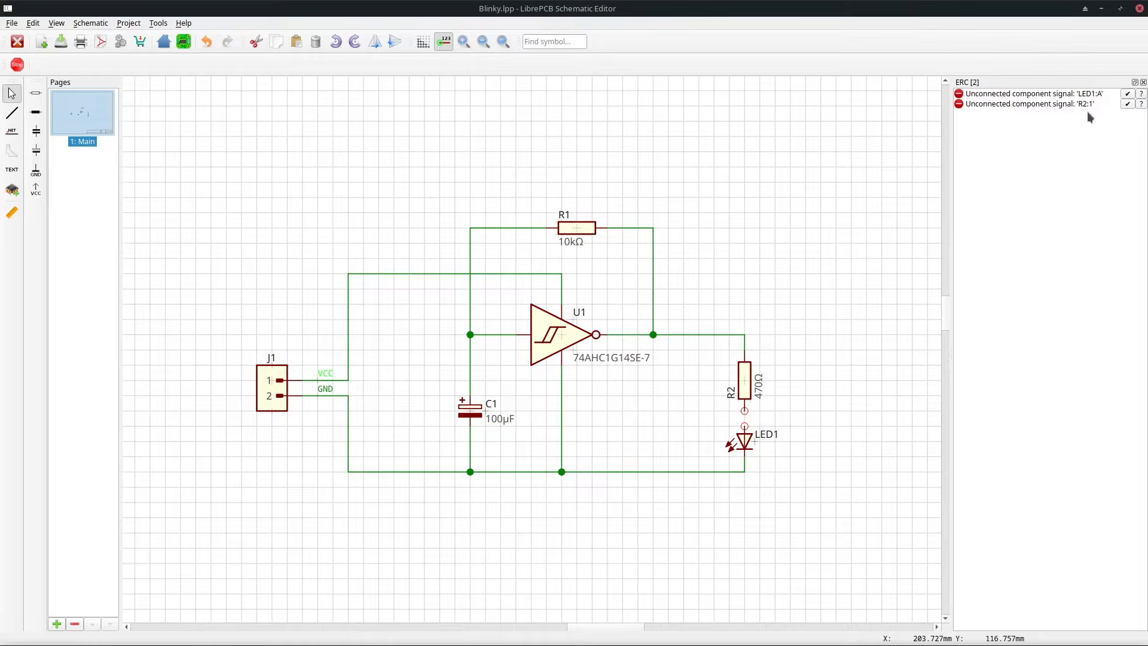
click(12, 113)
click(743, 410)
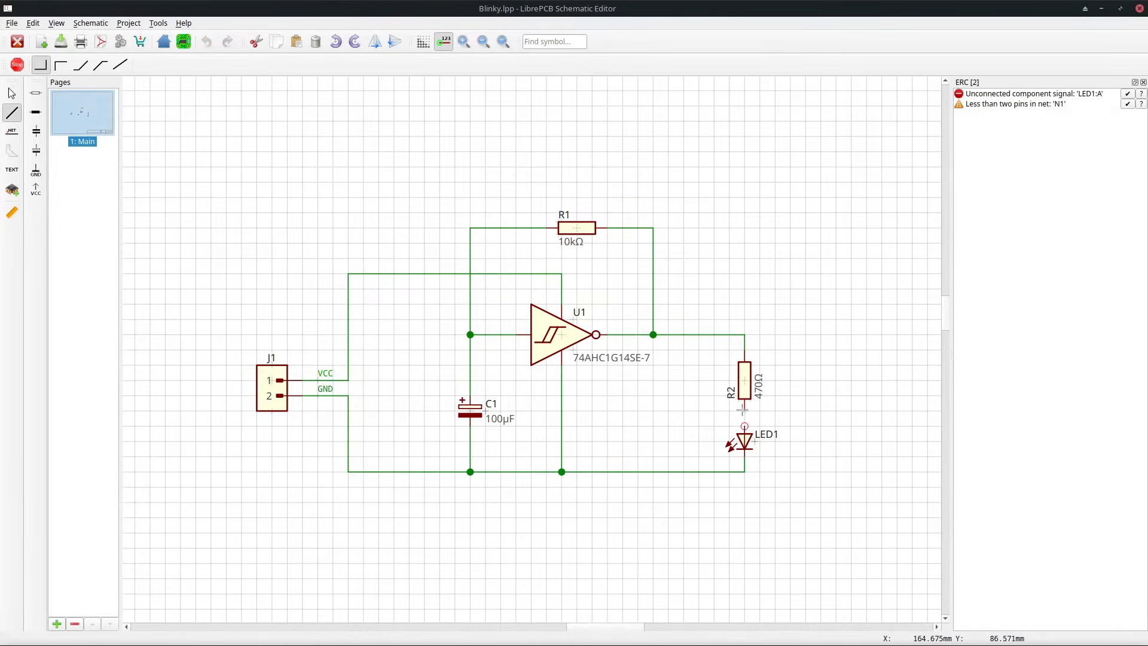
click(744, 426)
key(Escape)
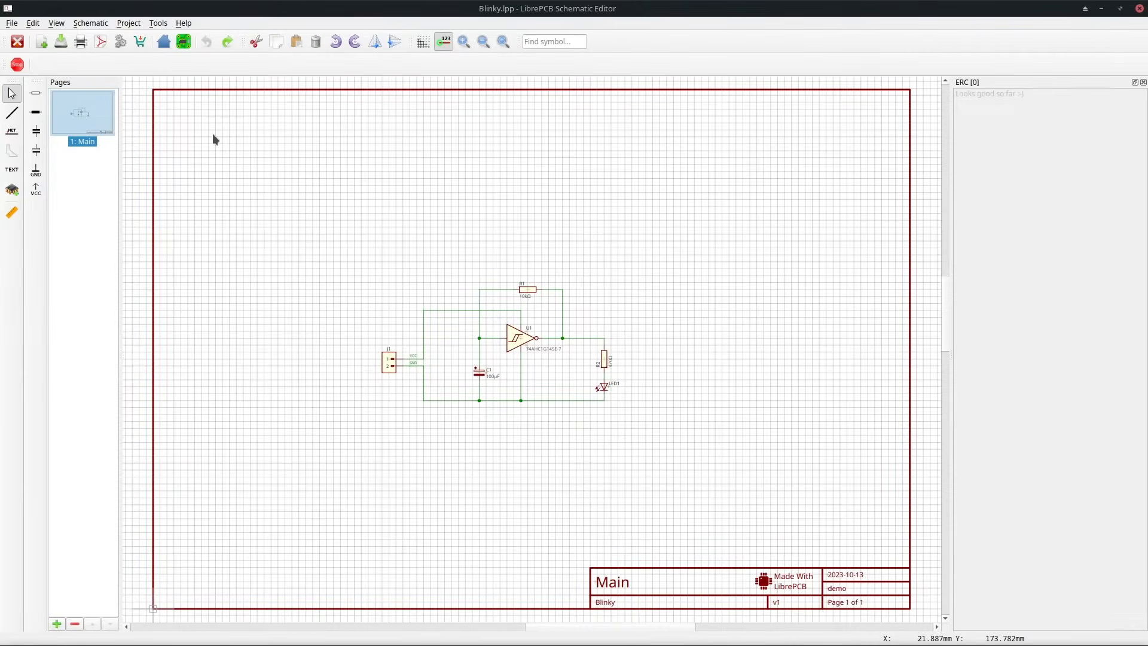
Open the board editor and add U1 with the 74AHC1G14SE [SOT353] device from the device placement list.
click(184, 41)
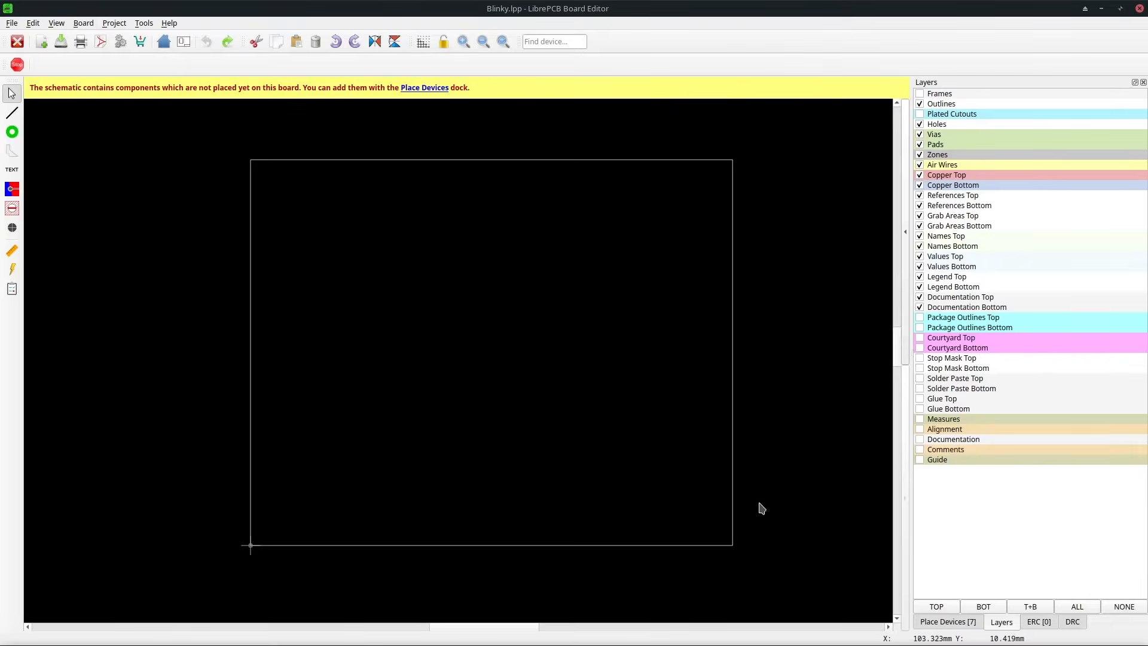
click(929, 623)
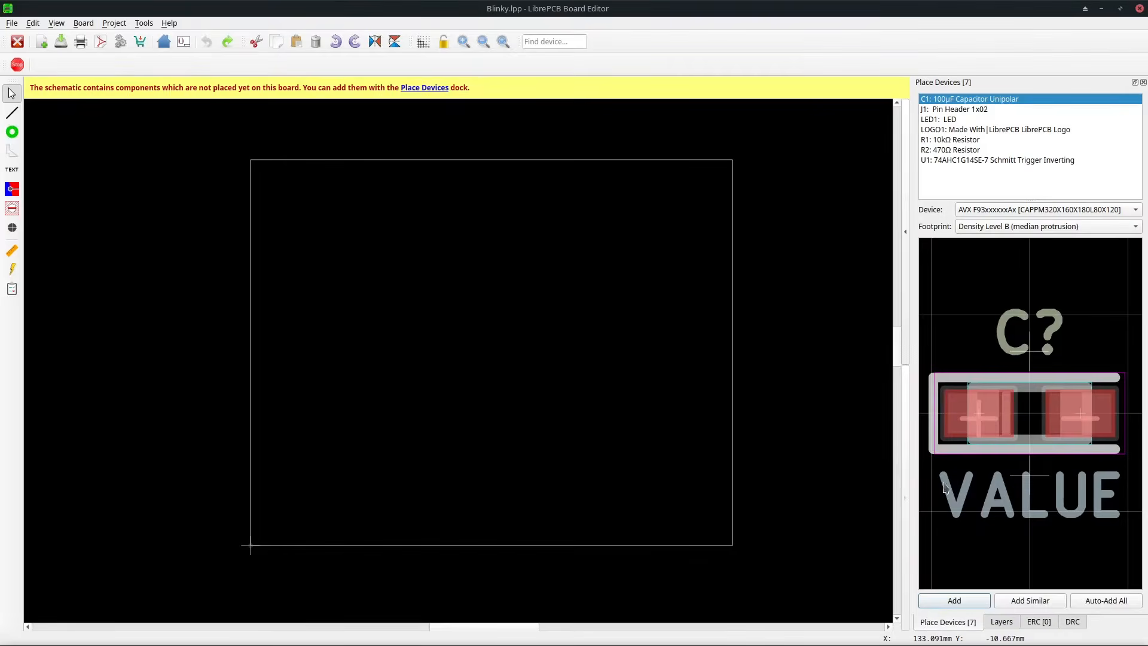
click(1049, 160)
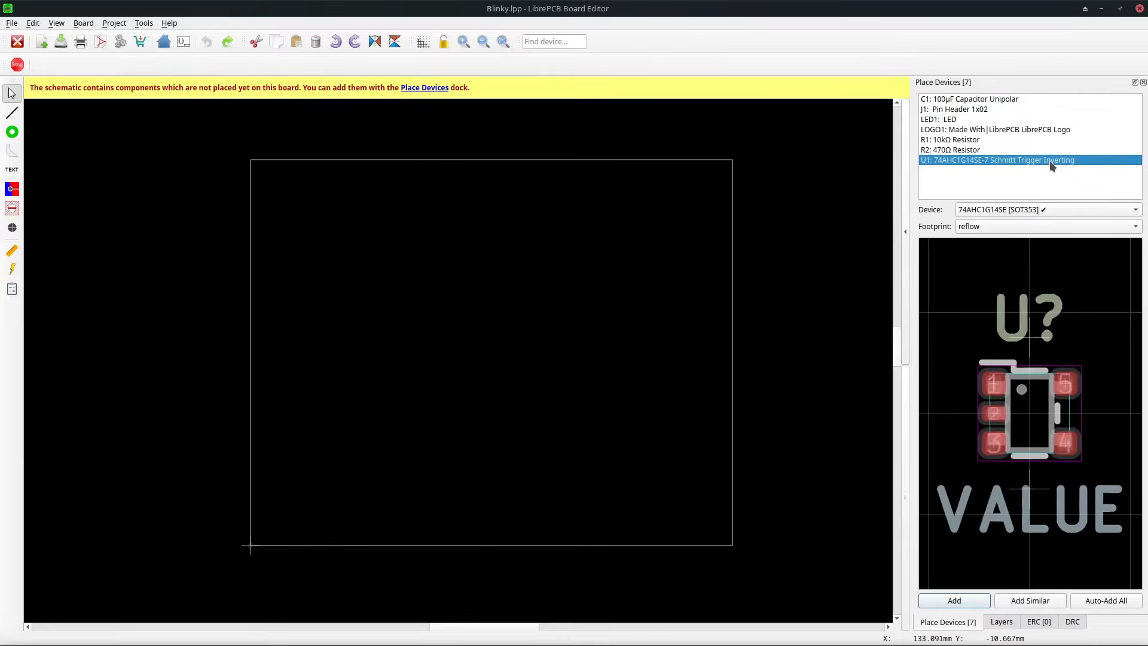
click(1049, 210)
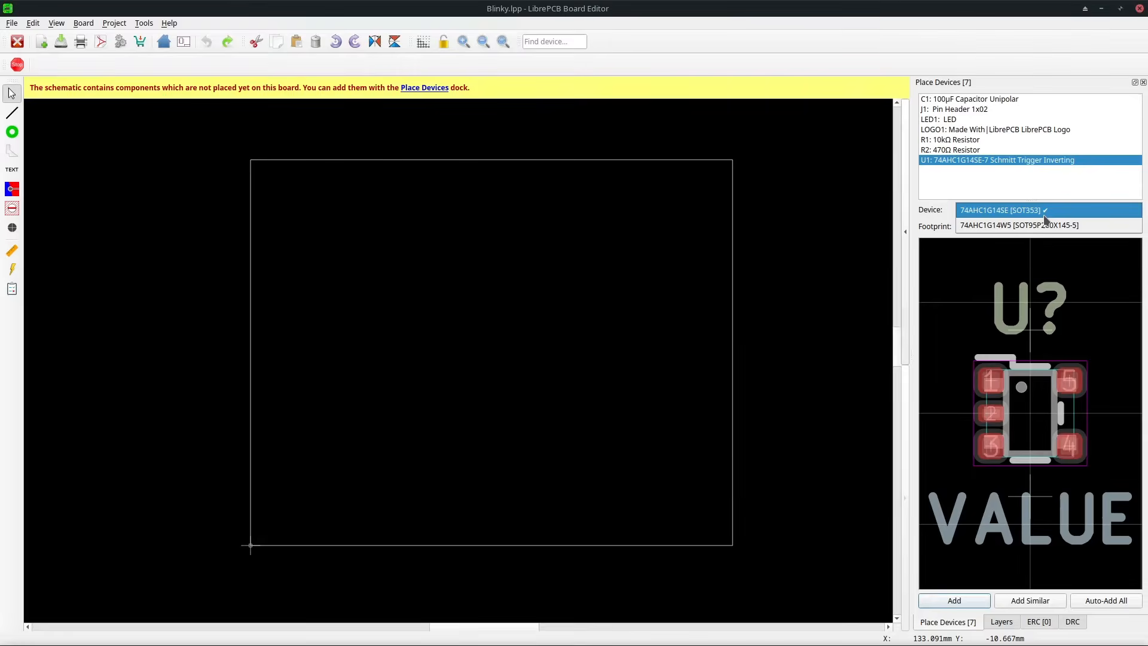
click(1045, 217)
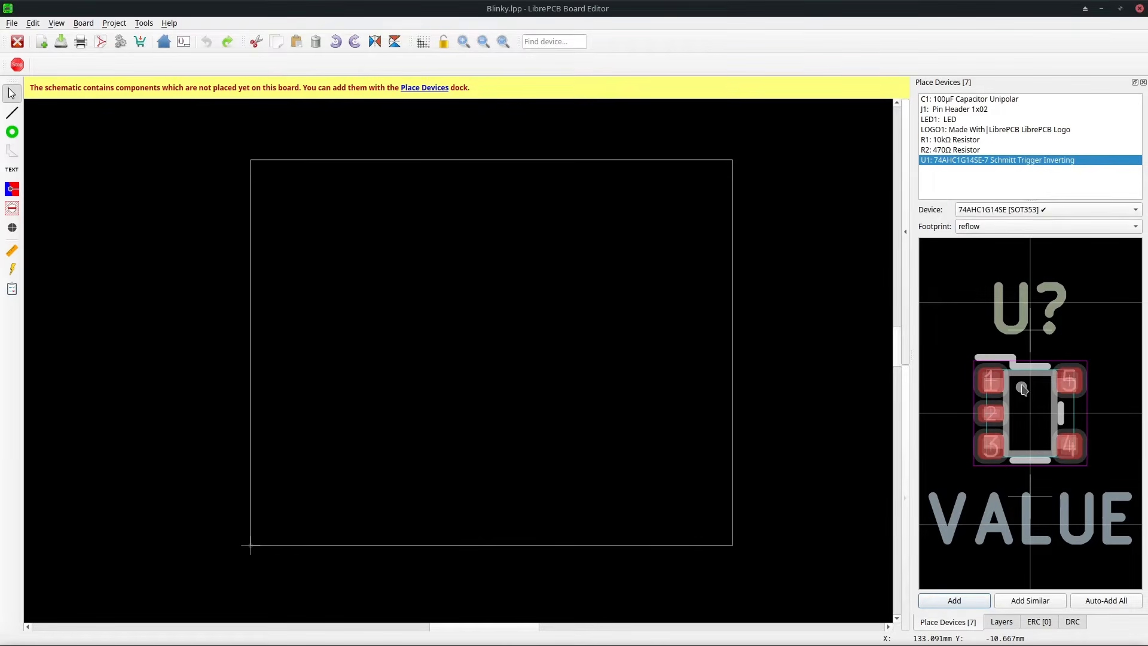
click(954, 600)
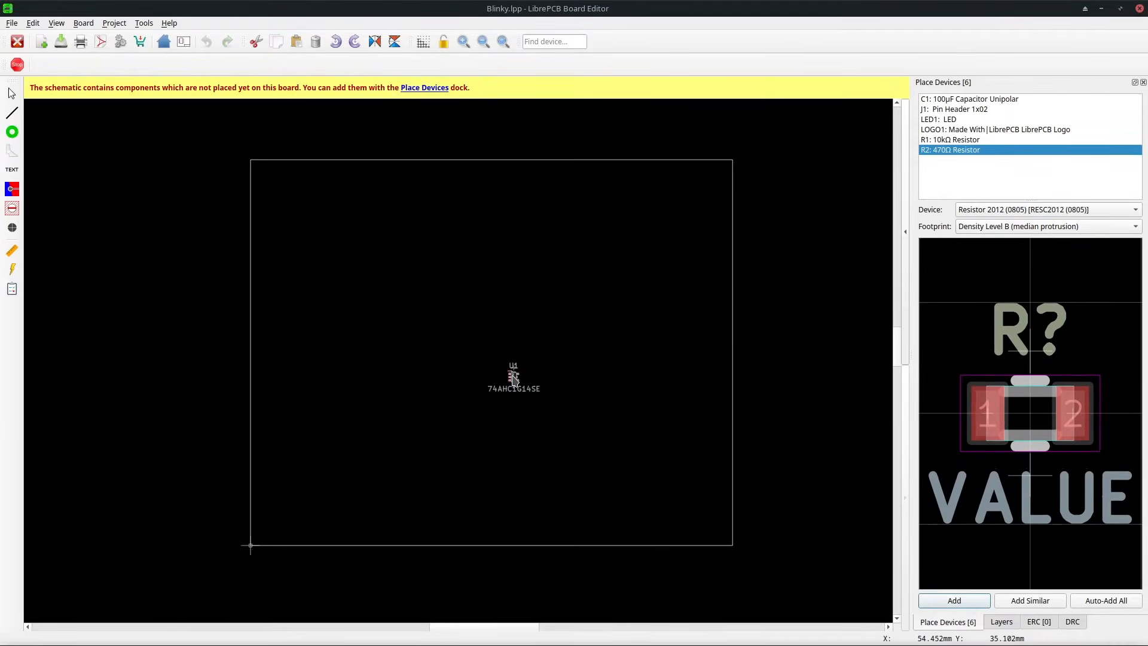
Flip U1 to the bottom side and place it near the board centre.
scroll(513, 379, up, 3)
scroll(510, 375, up, 3)
key(f)
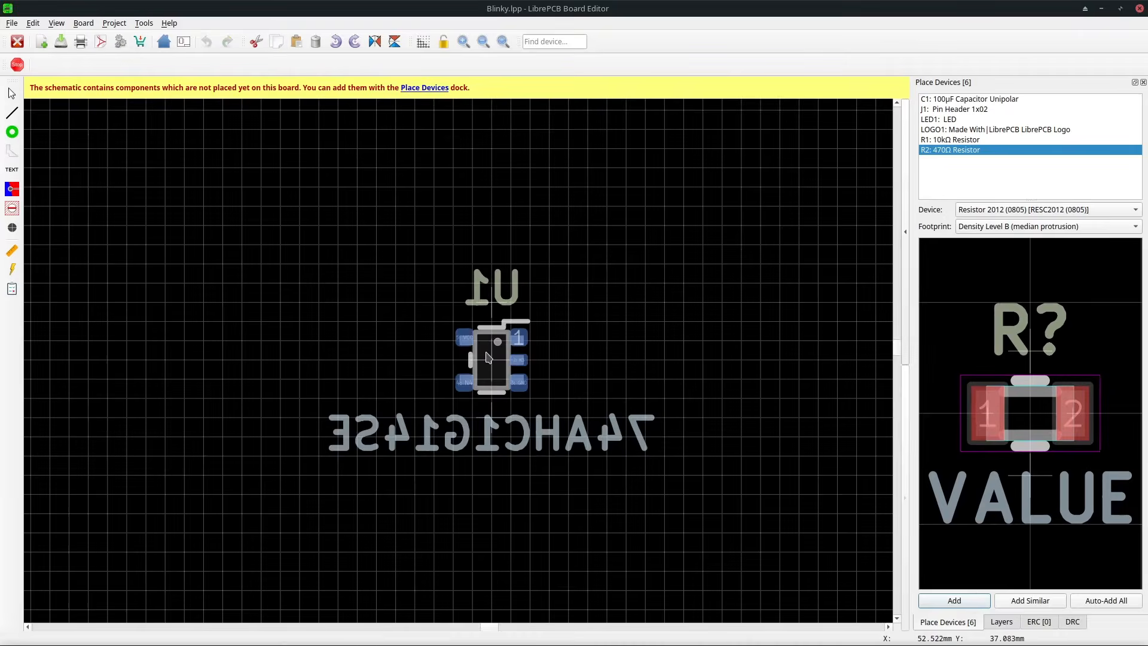
key(r)
key(r)
key(r)
key(r)
click(489, 357)
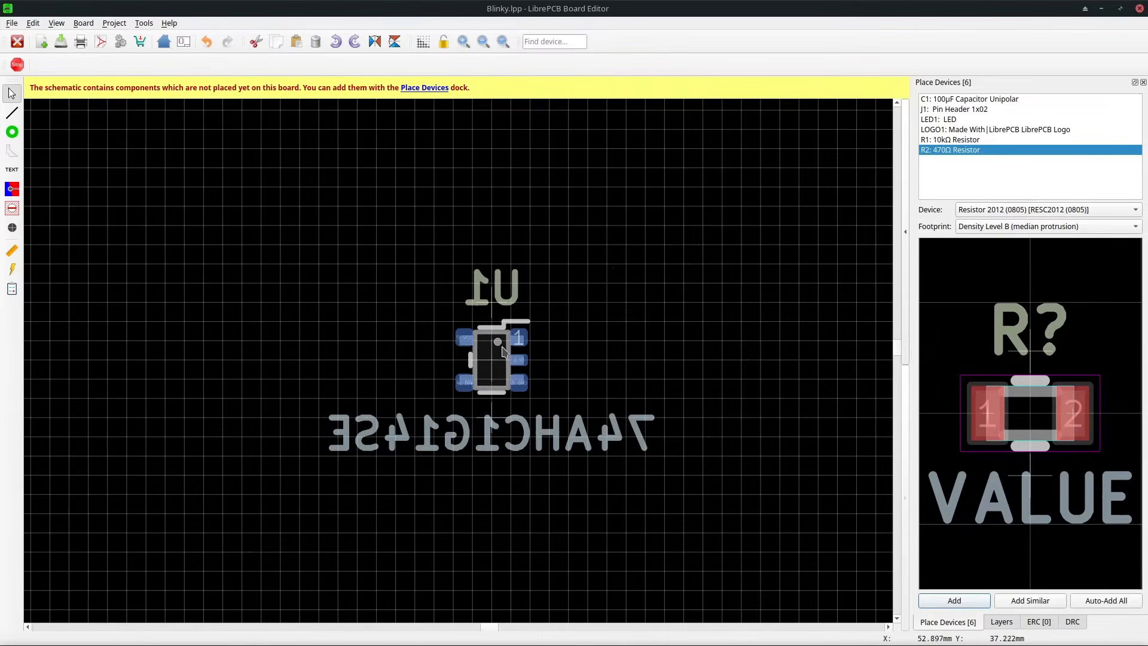
Add J1 with the Generic Pin Header 2.54mm 1x02 ⌀1.0mm device and place it left of U1.
click(983, 110)
click(1011, 209)
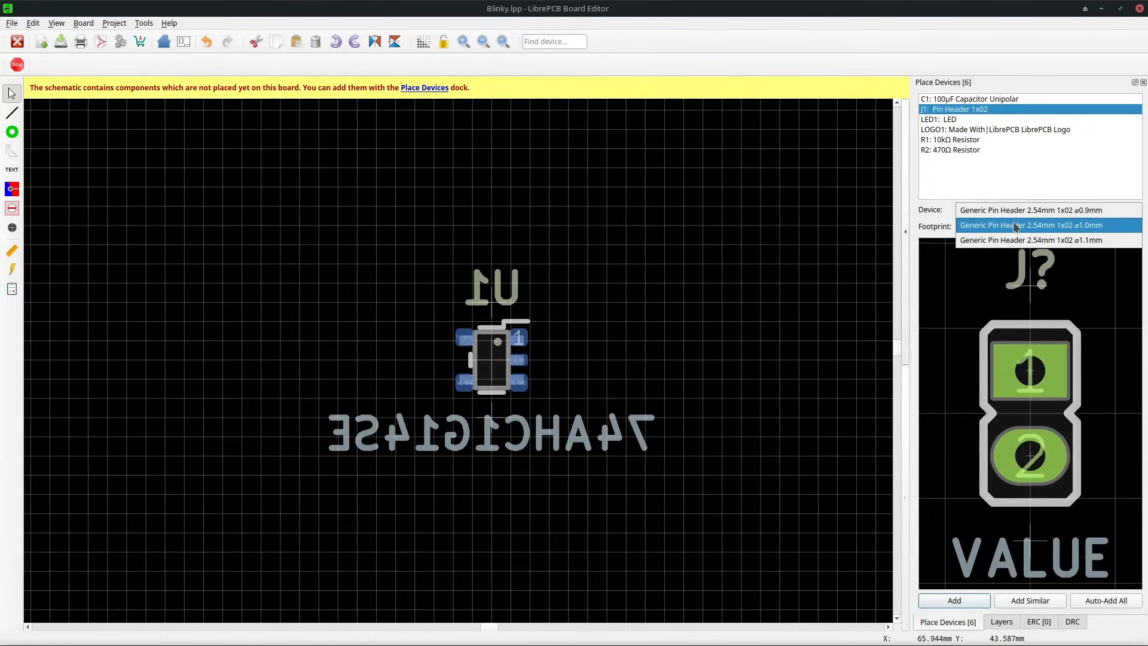
click(1015, 226)
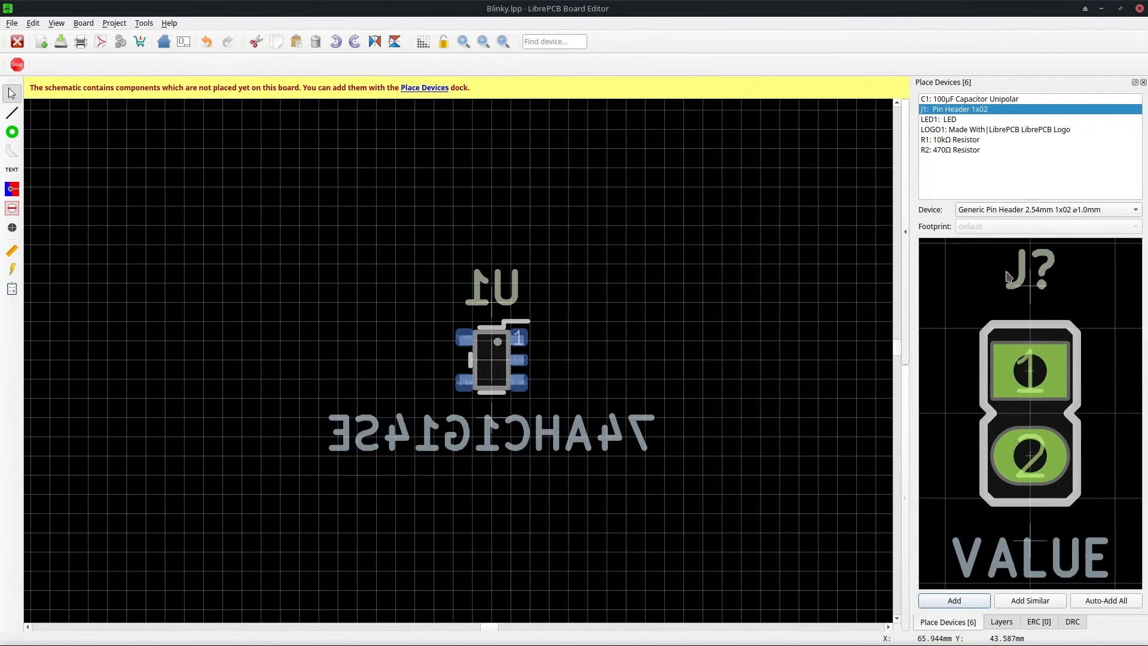
click(956, 600)
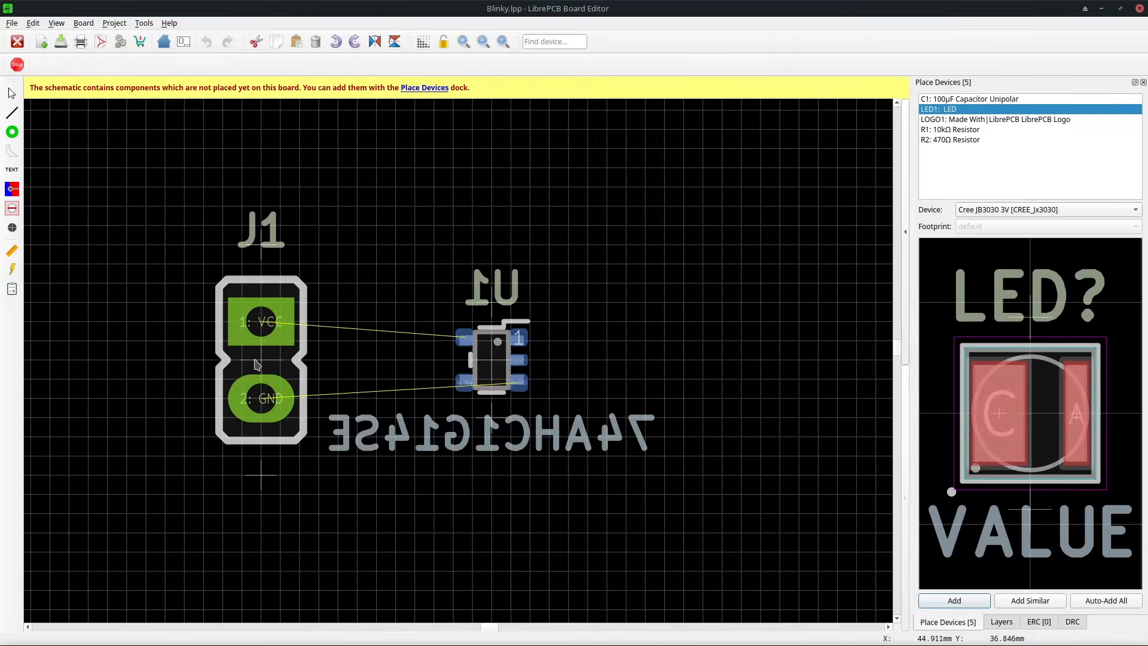
click(240, 365)
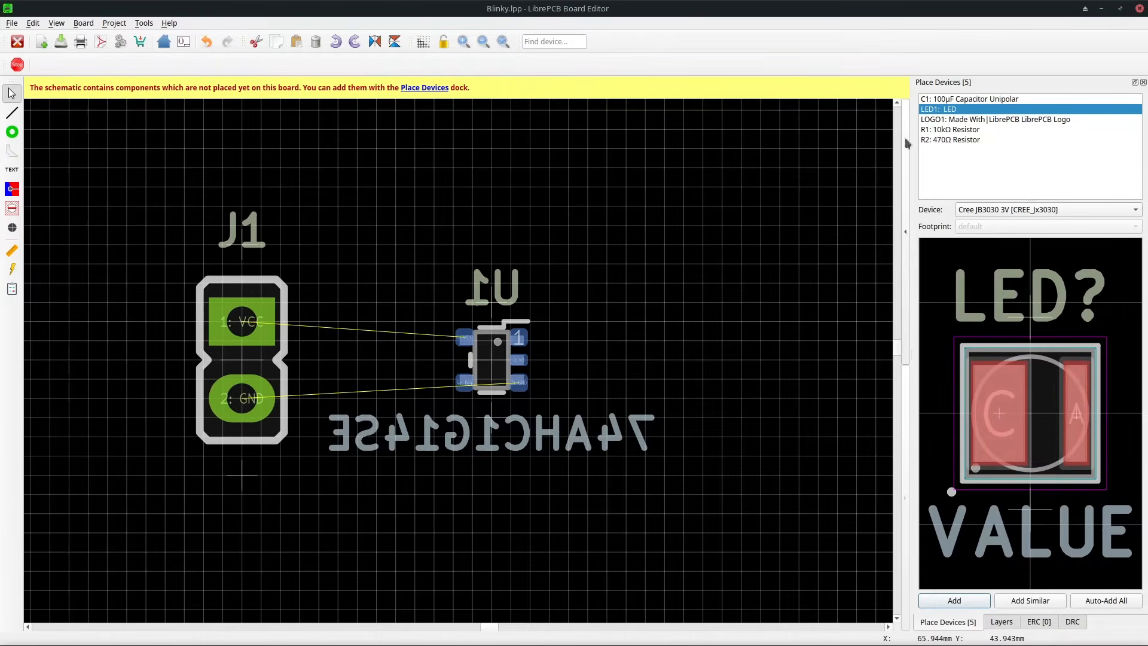
Add LED1 with the LED ⌀3.0x4.5/2.54mm Green device, rotate it vertical and place it below U1.
click(1008, 210)
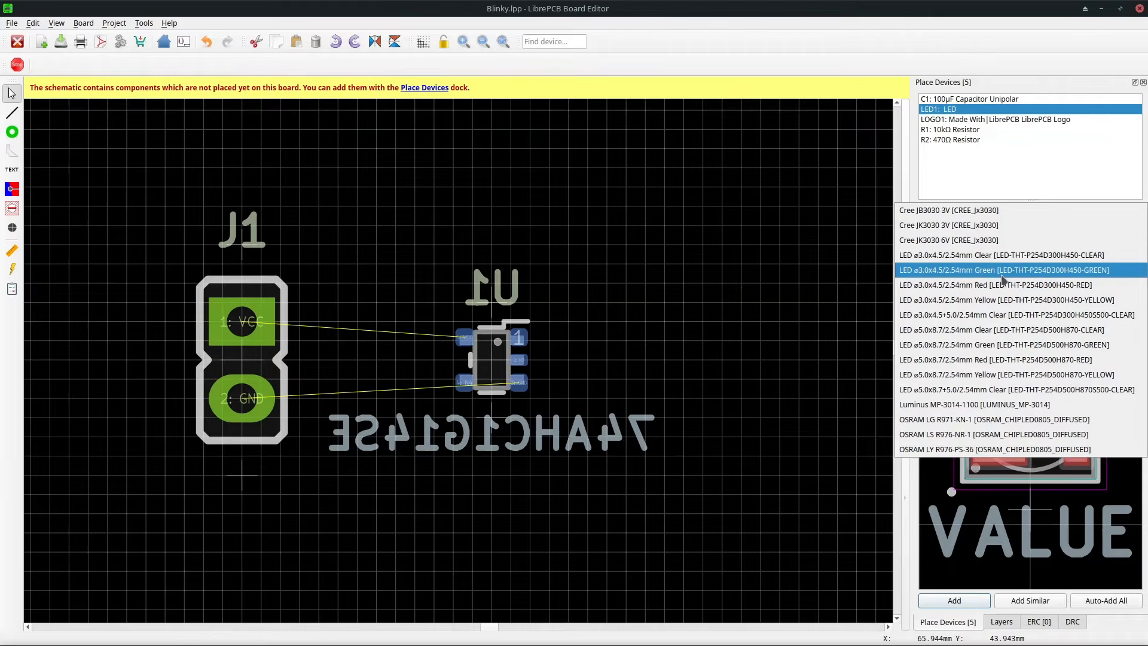
click(1002, 277)
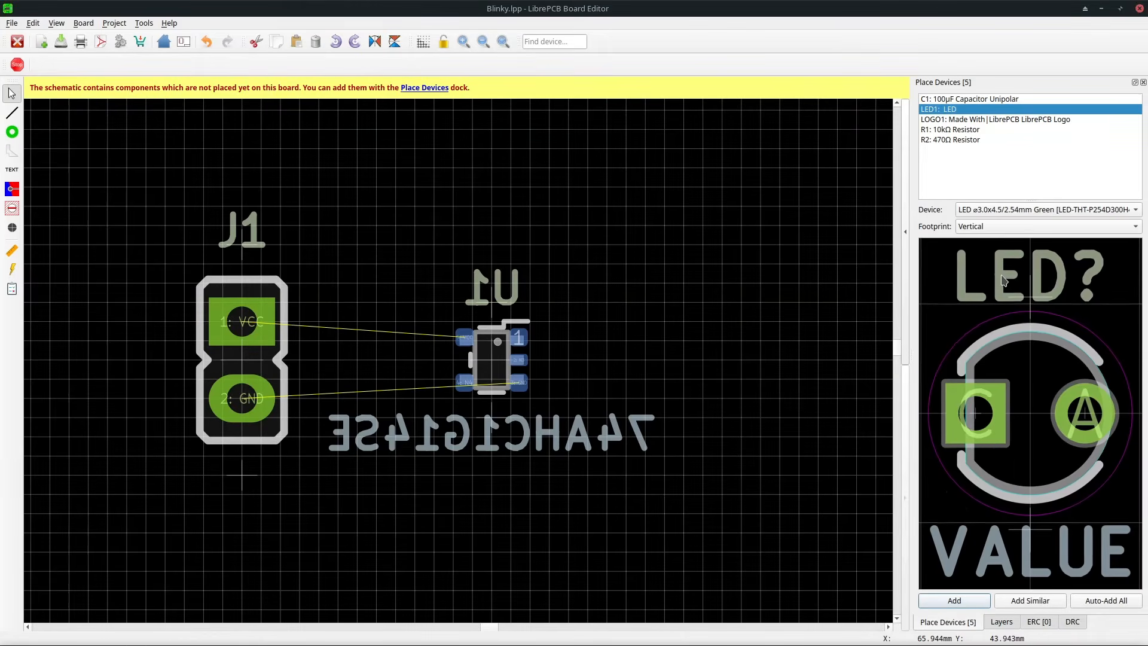
click(984, 602)
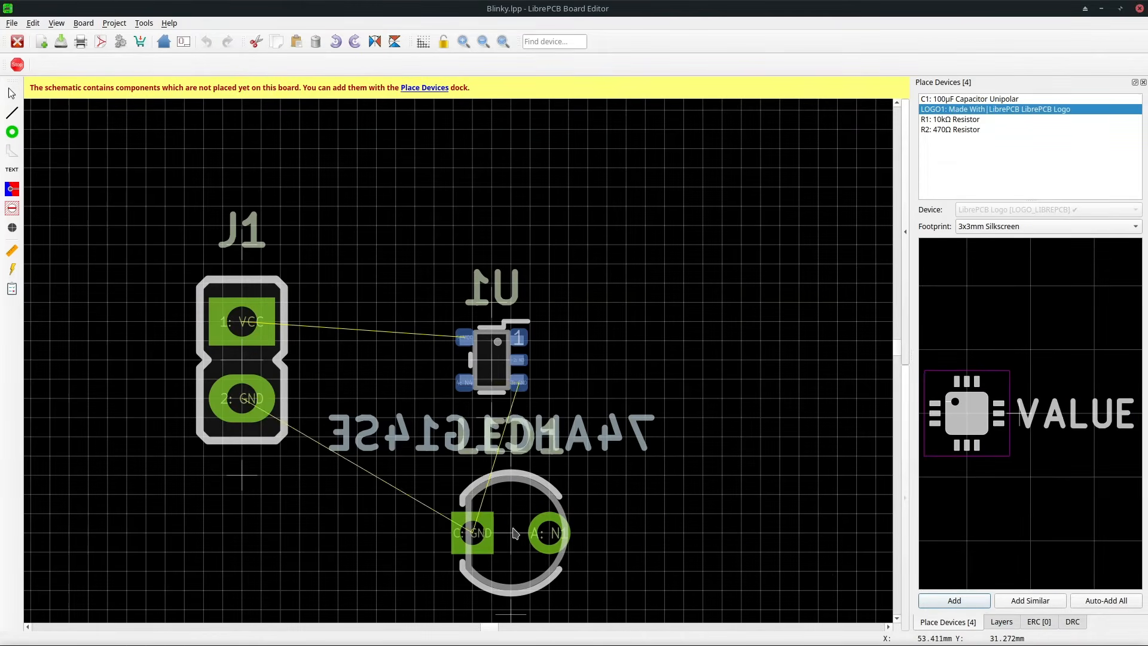
key(r)
key(r)
key(r)
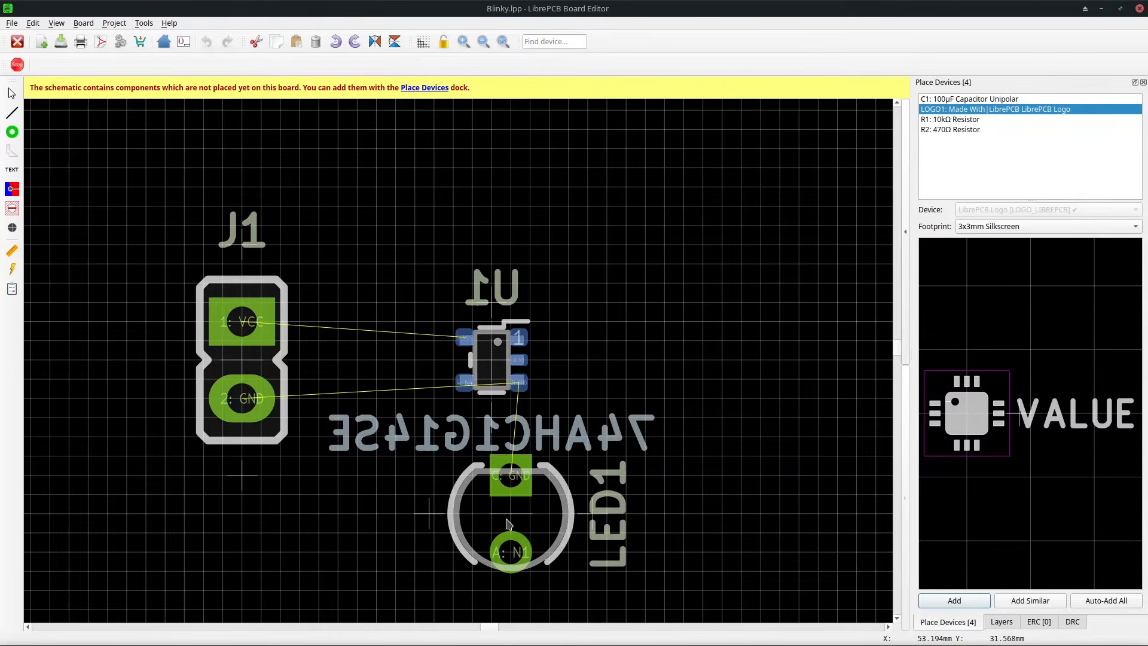
click(509, 525)
Add C1 with the Capacitor Radial ⌀5.0x7.0/2.0mm device, rotate it, place it above U1 and move its designator left.
click(966, 99)
click(992, 209)
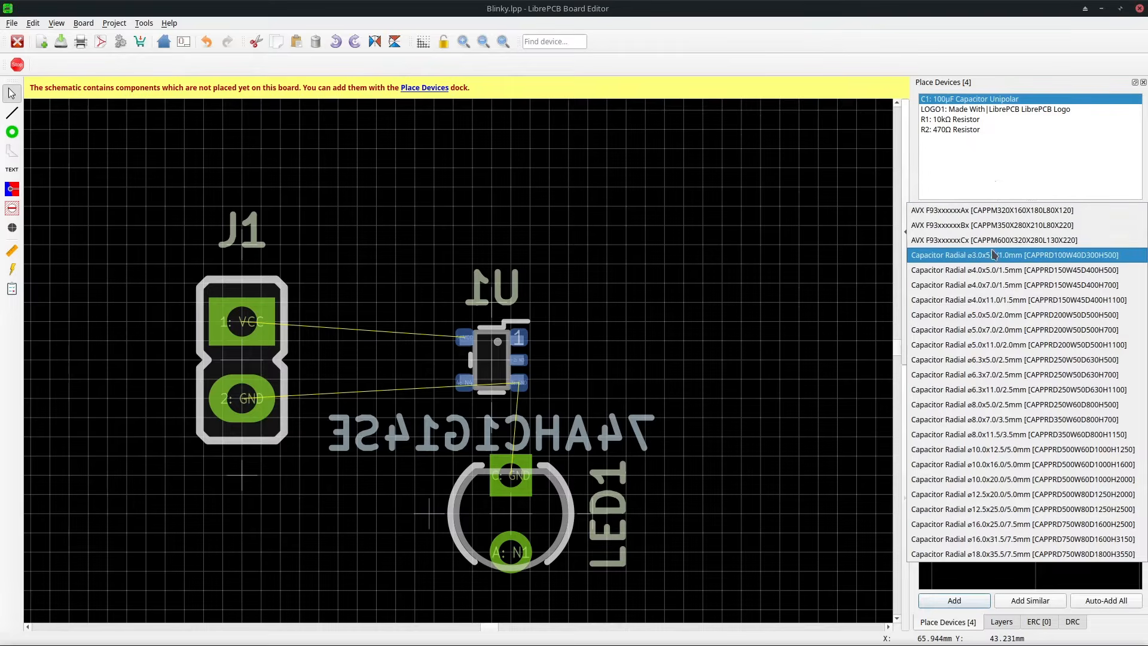
click(983, 331)
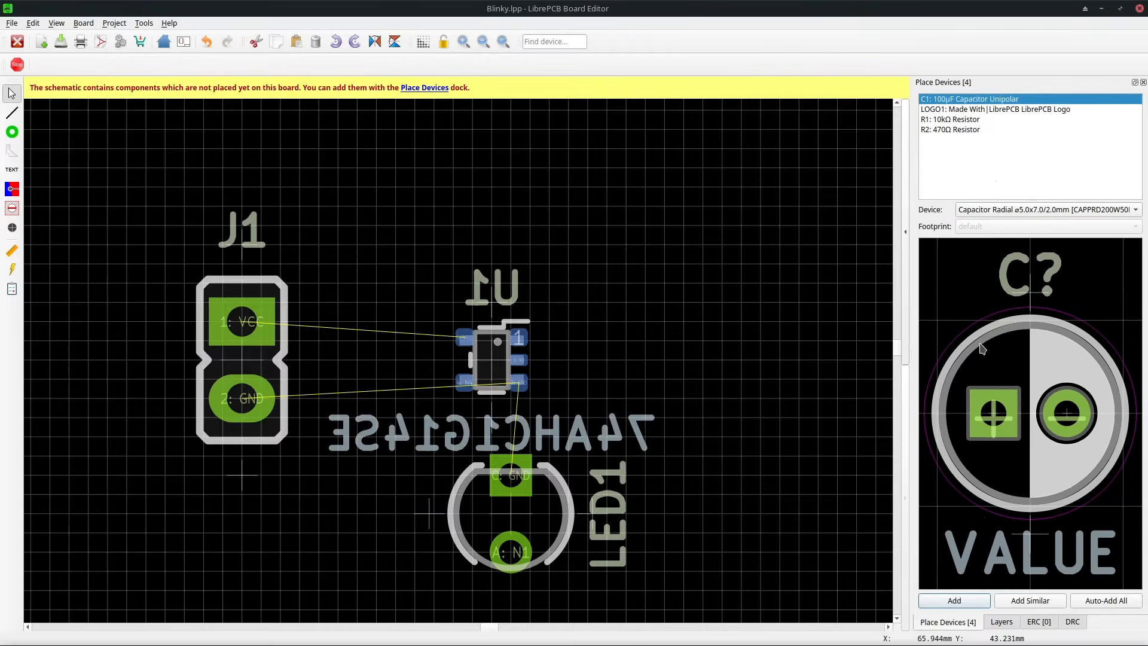
click(965, 602)
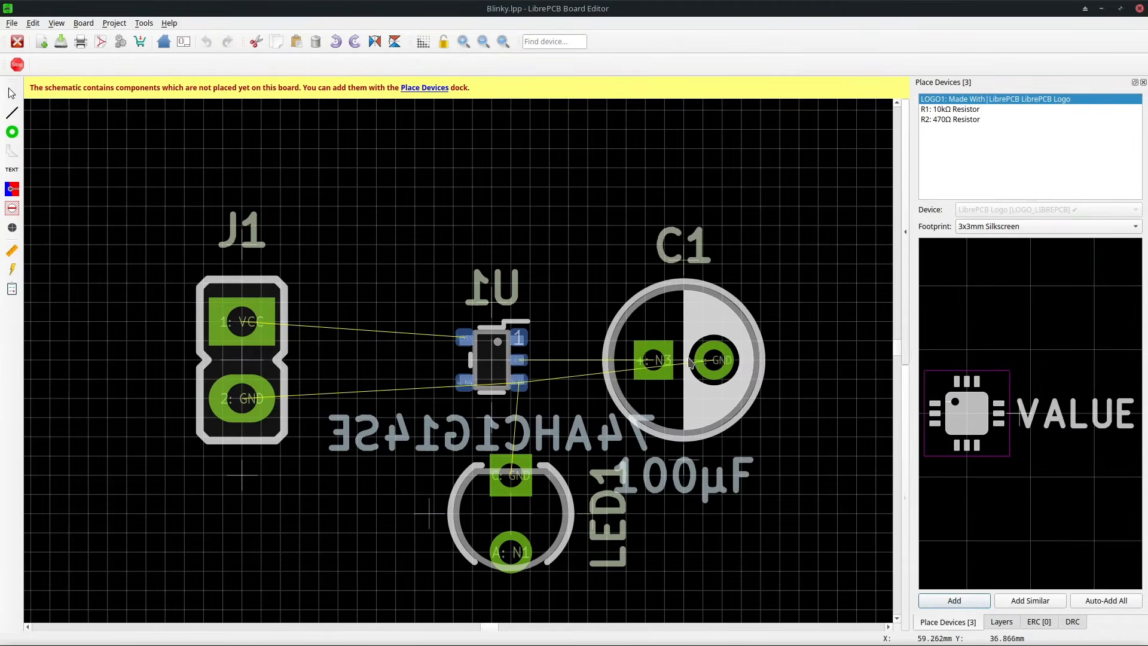
key(r)
key(r)
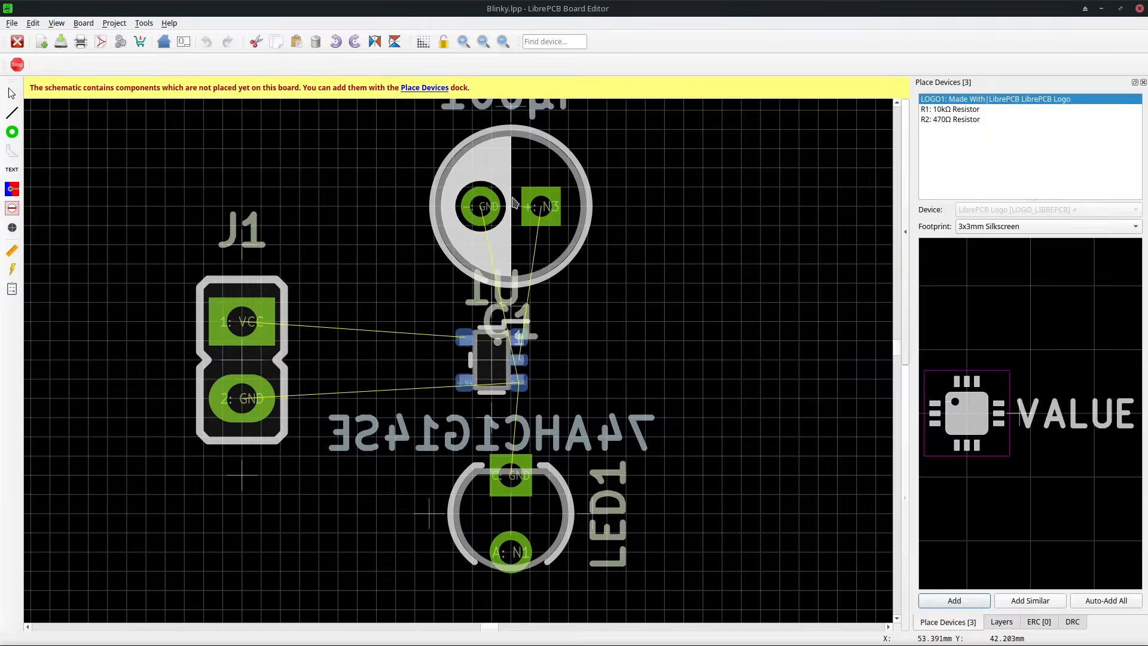
click(483, 185)
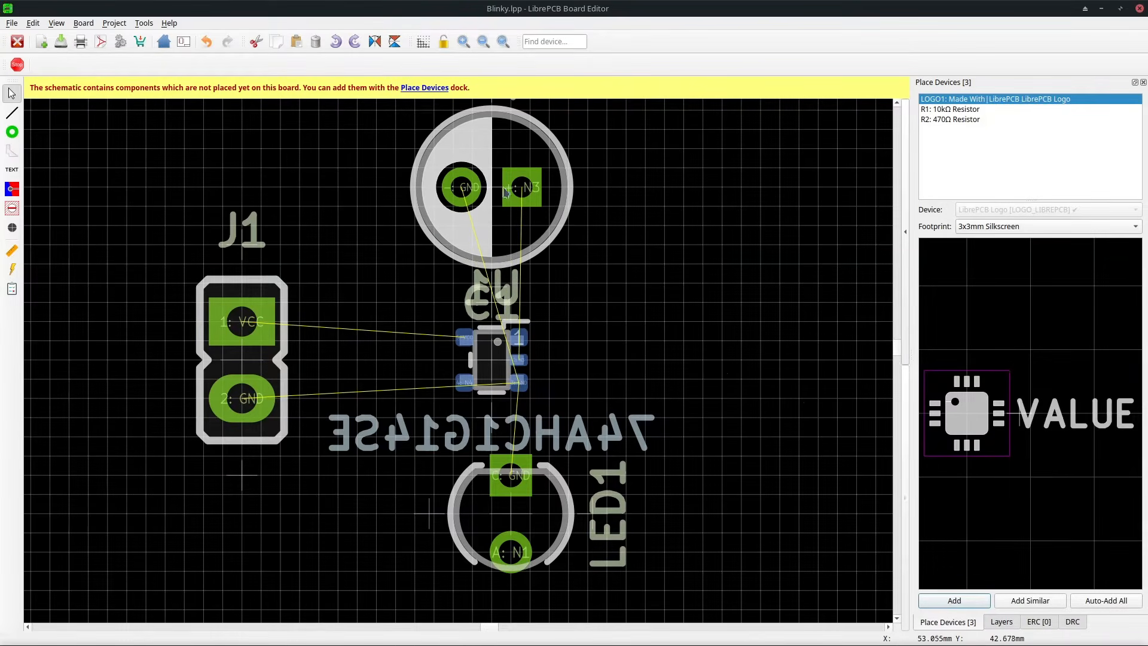
drag(471, 318, 356, 186)
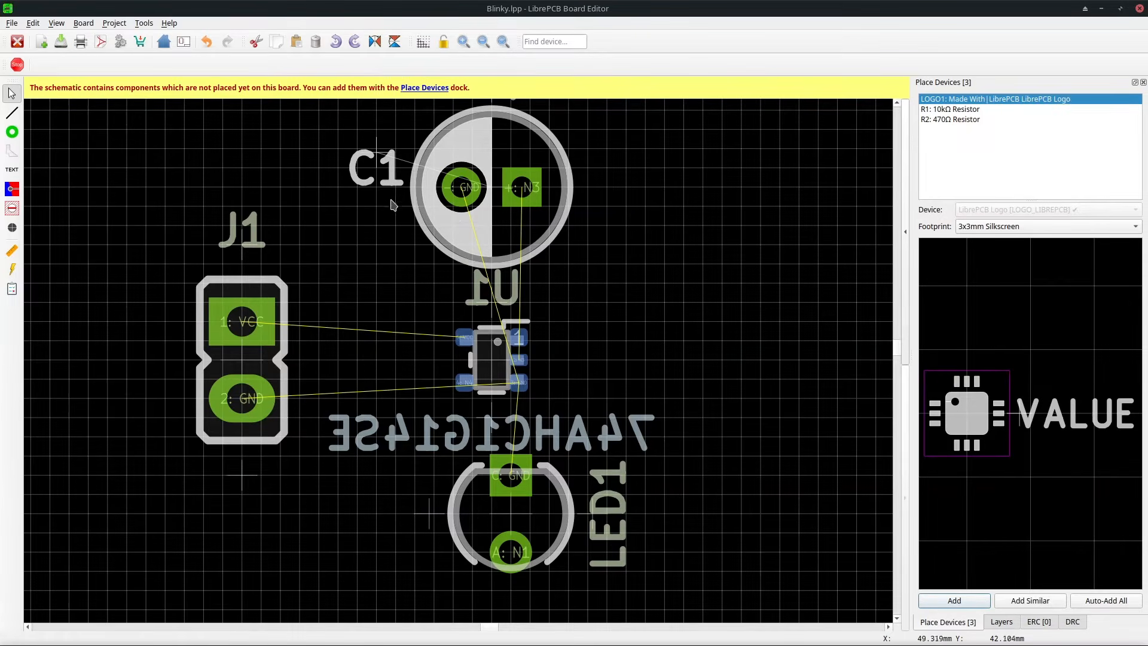
Add R1 and R2 with the Resistor THT 0207 device, placing them stacked to the right of U1.
click(948, 111)
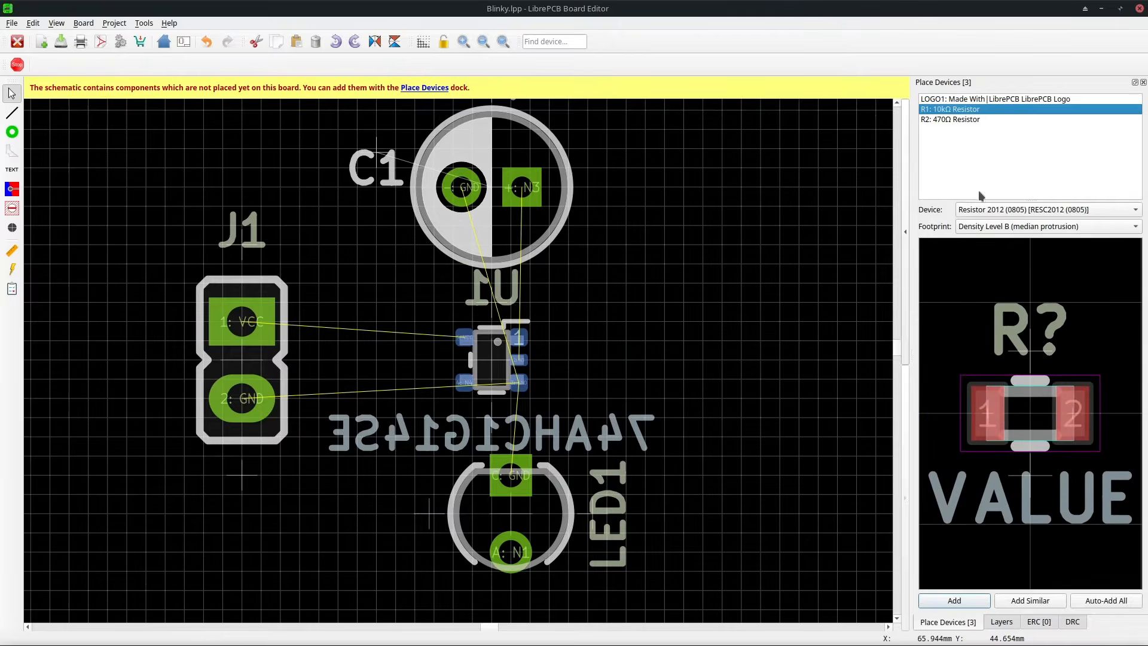
click(1017, 210)
click(1011, 331)
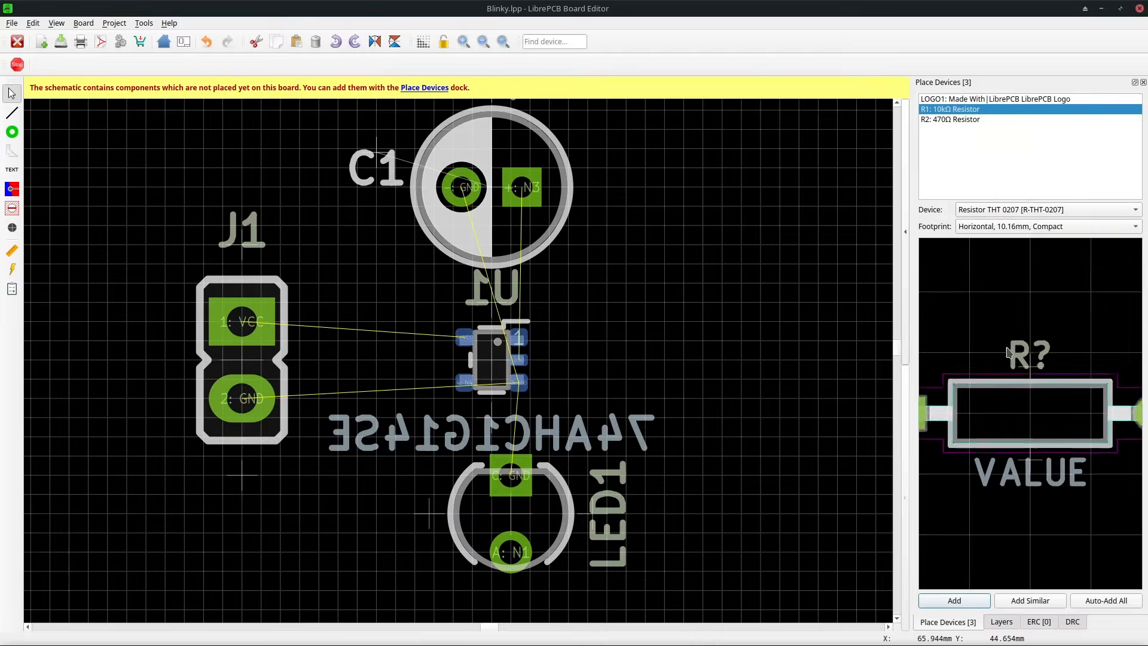
click(954, 600)
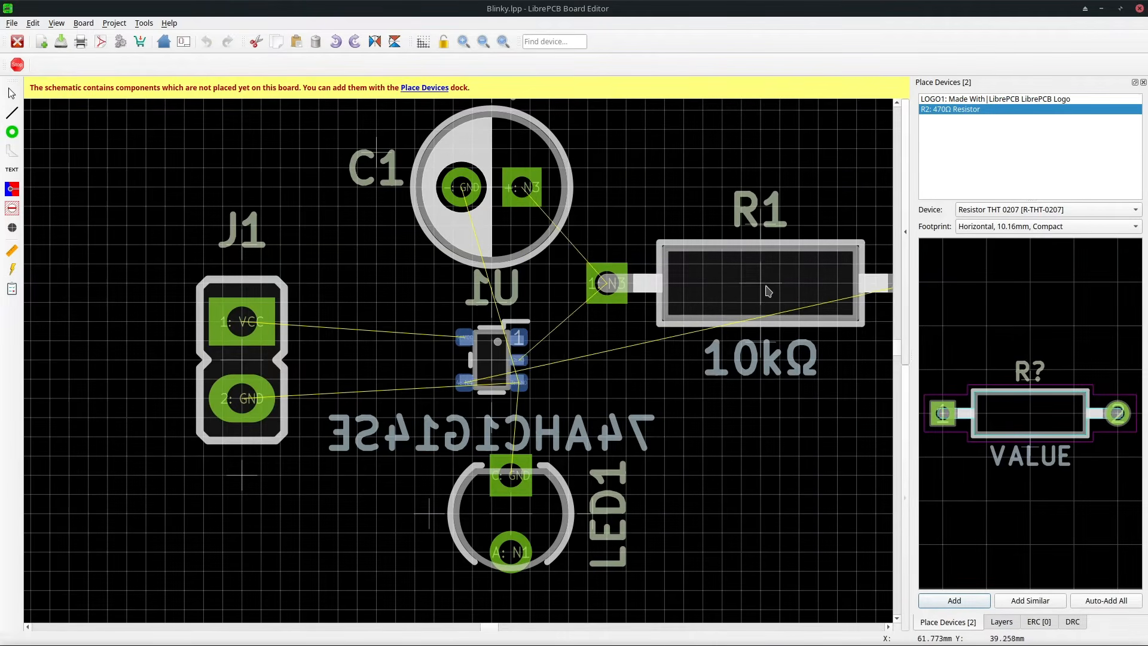
click(783, 276)
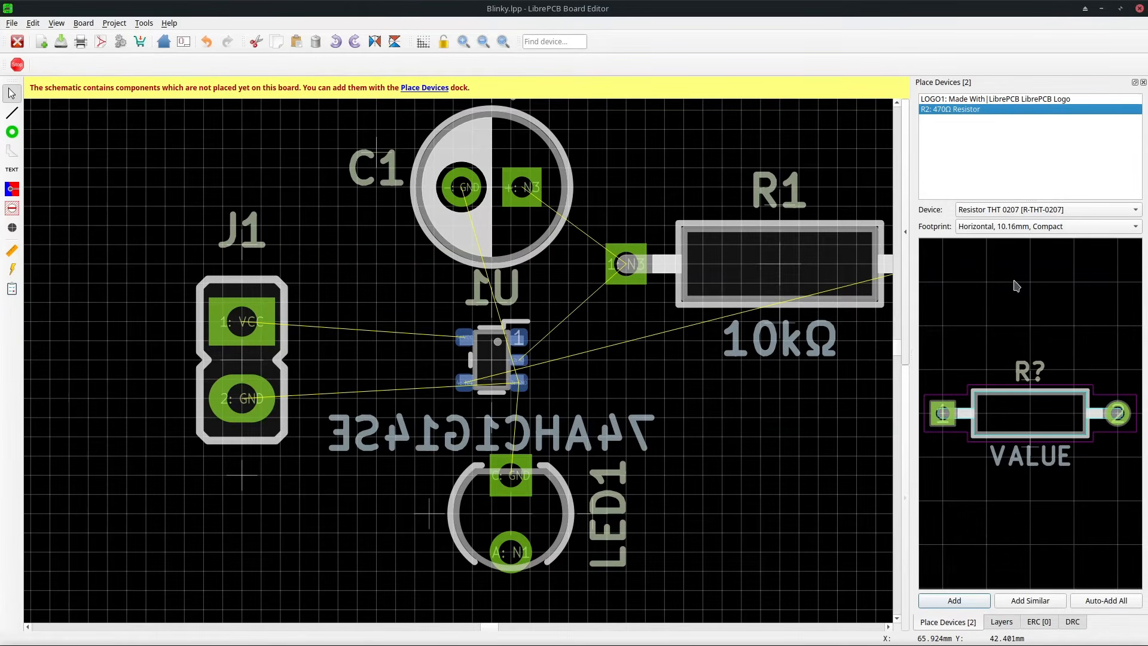
click(981, 601)
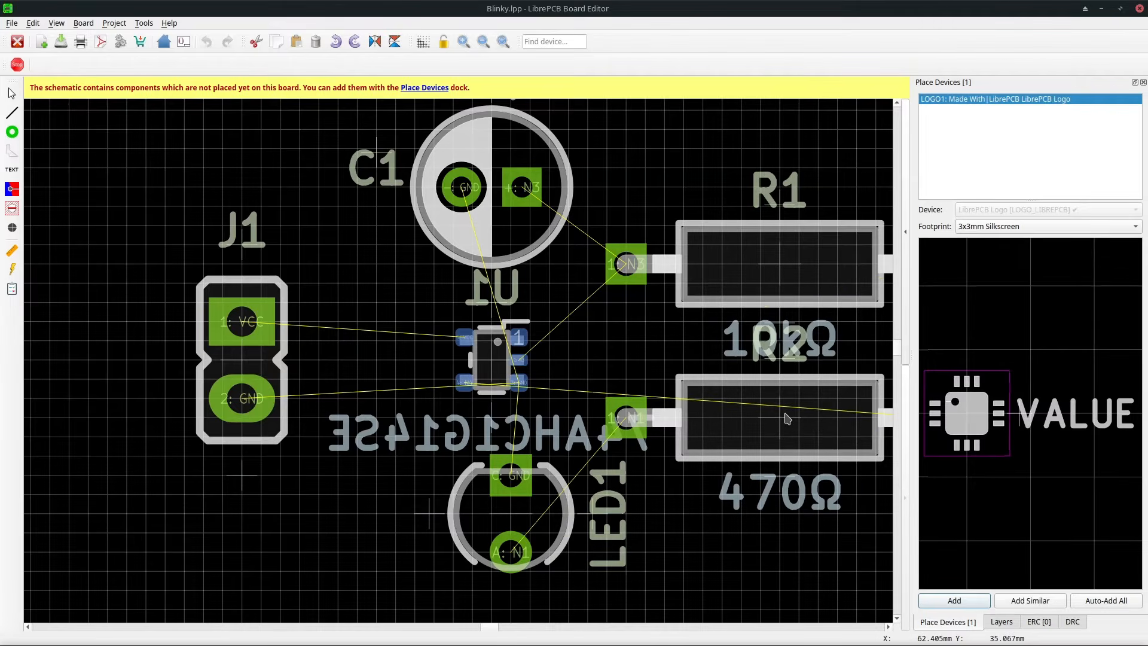
click(787, 419)
Move the R1 and R2 value labels inside the resistor bodies and U1's name label beside the chip.
drag(828, 338, 824, 281)
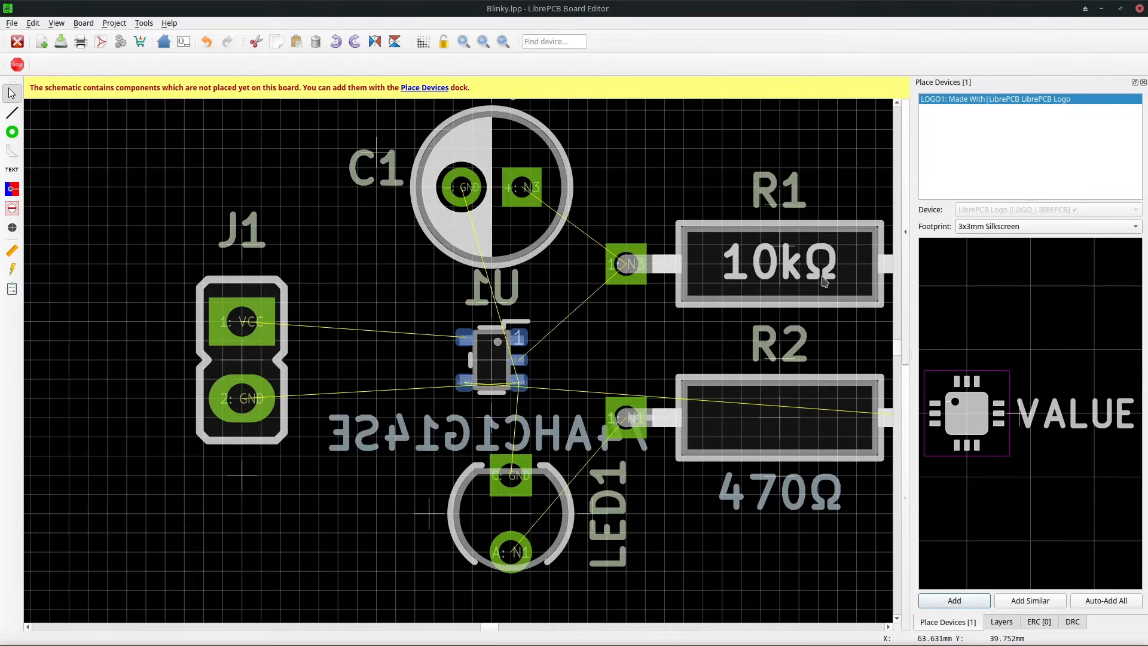
drag(819, 481, 817, 417)
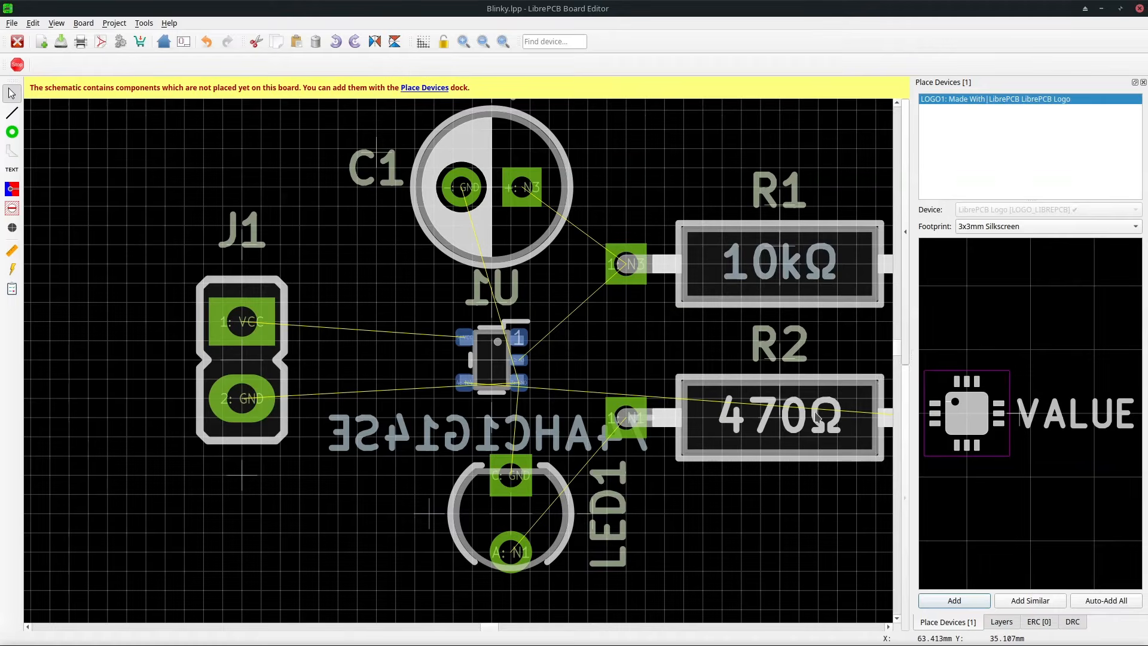
drag(518, 285, 419, 354)
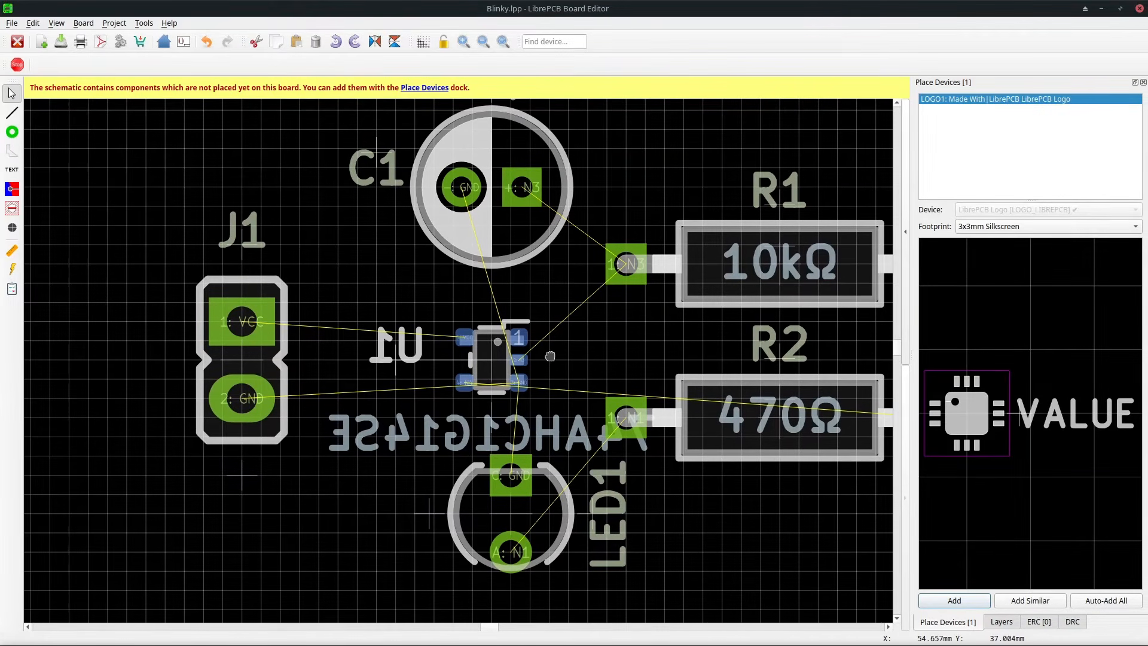
key(ctrl+minus)
key(ctrl+minus)
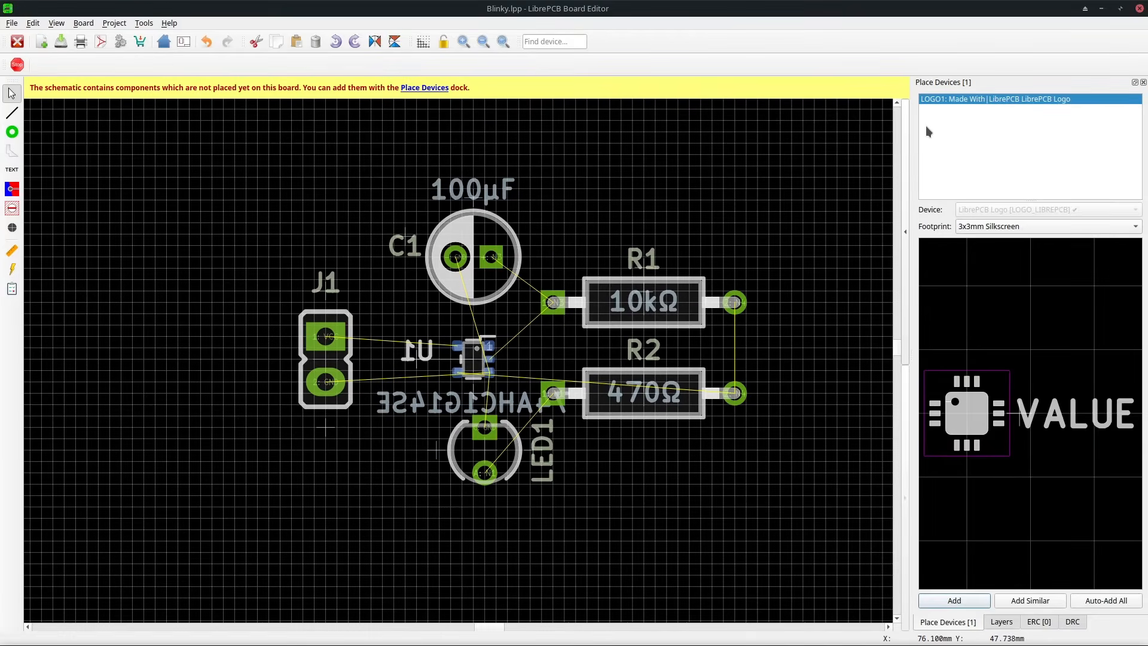
Add the Made With LibrePCB logo above R1 and move U1's value label below LED1.
click(955, 601)
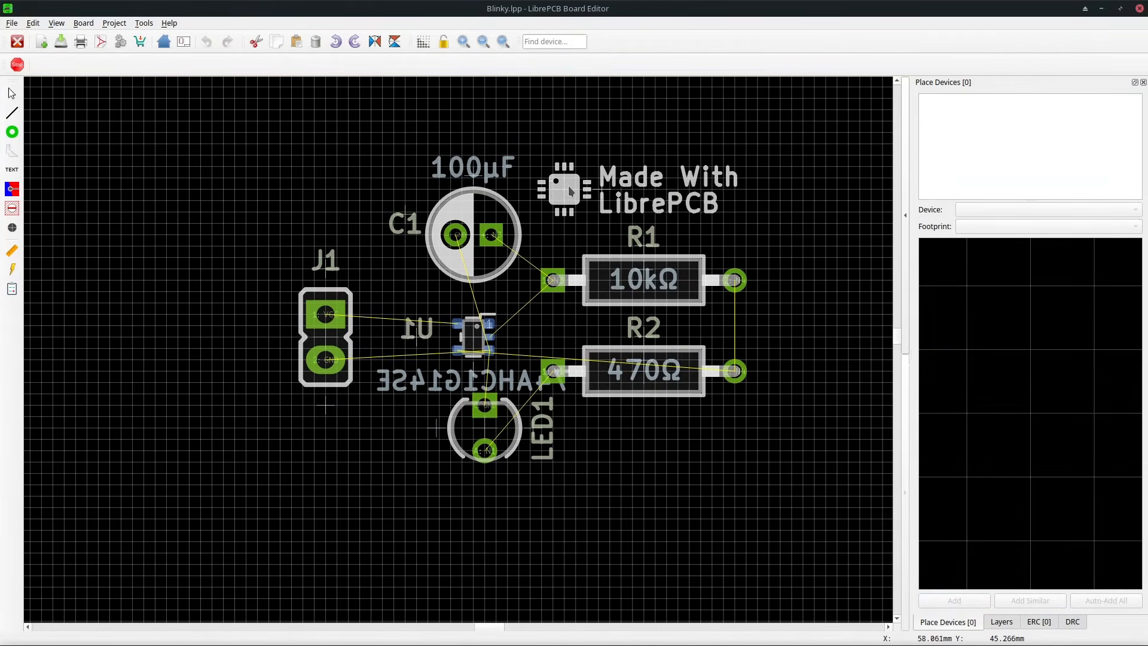
click(562, 188)
drag(482, 375, 482, 473)
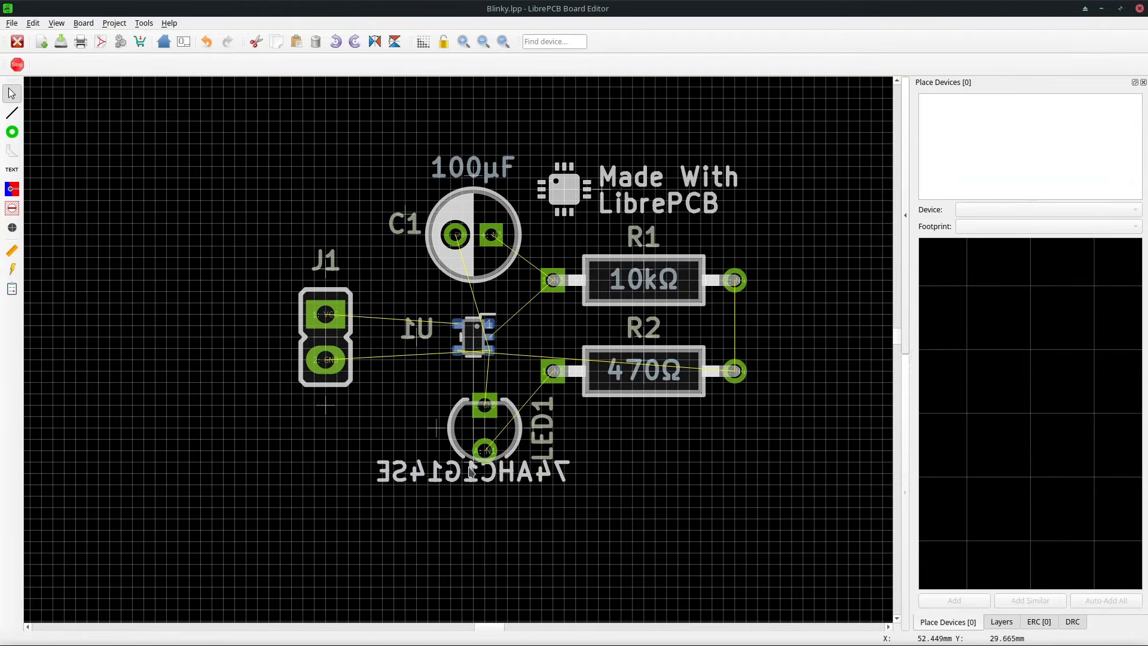
Select all the footprints and move them to the board's lower-left corner.
scroll(476, 342, down, 1)
scroll(477, 342, down, 4)
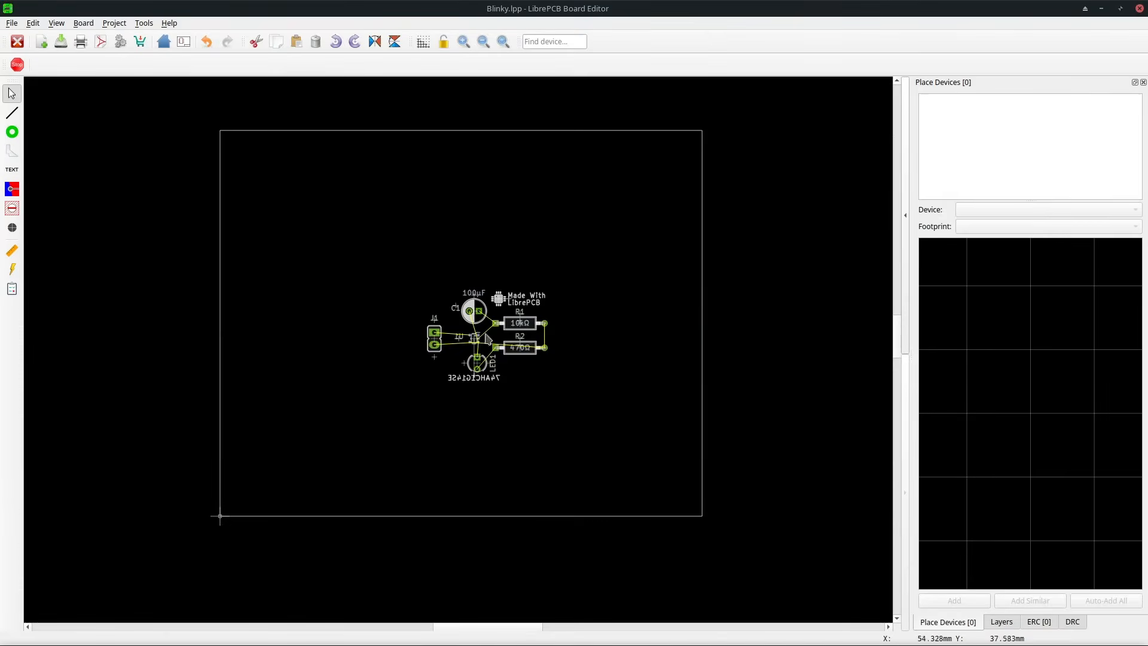
drag(585, 253, 406, 397)
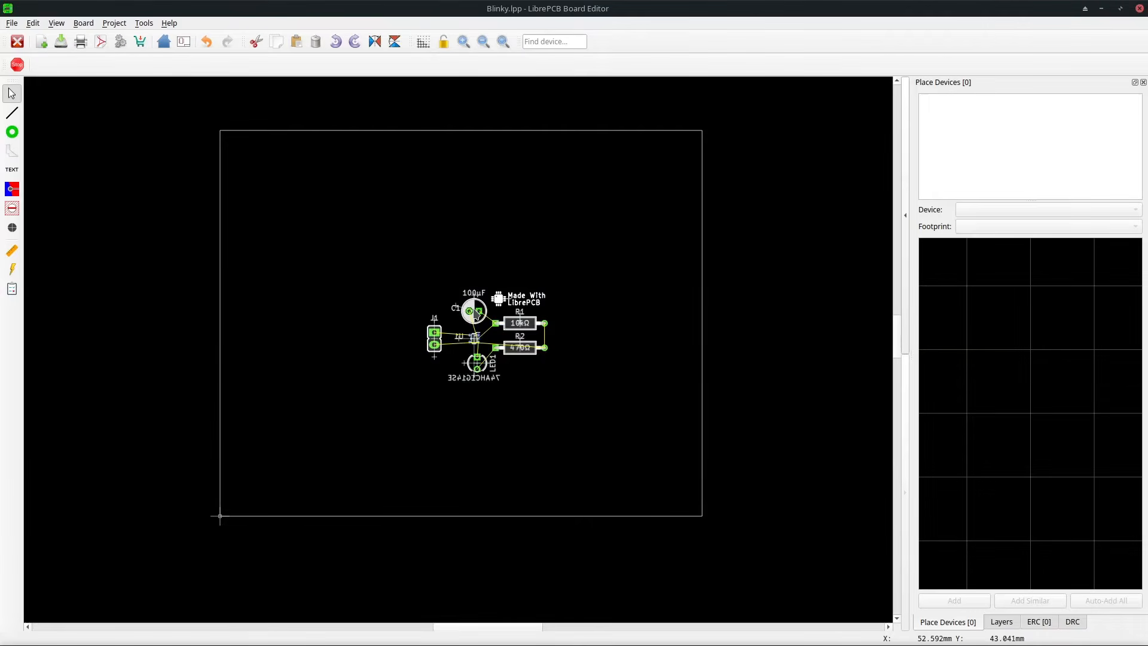
drag(476, 316, 287, 435)
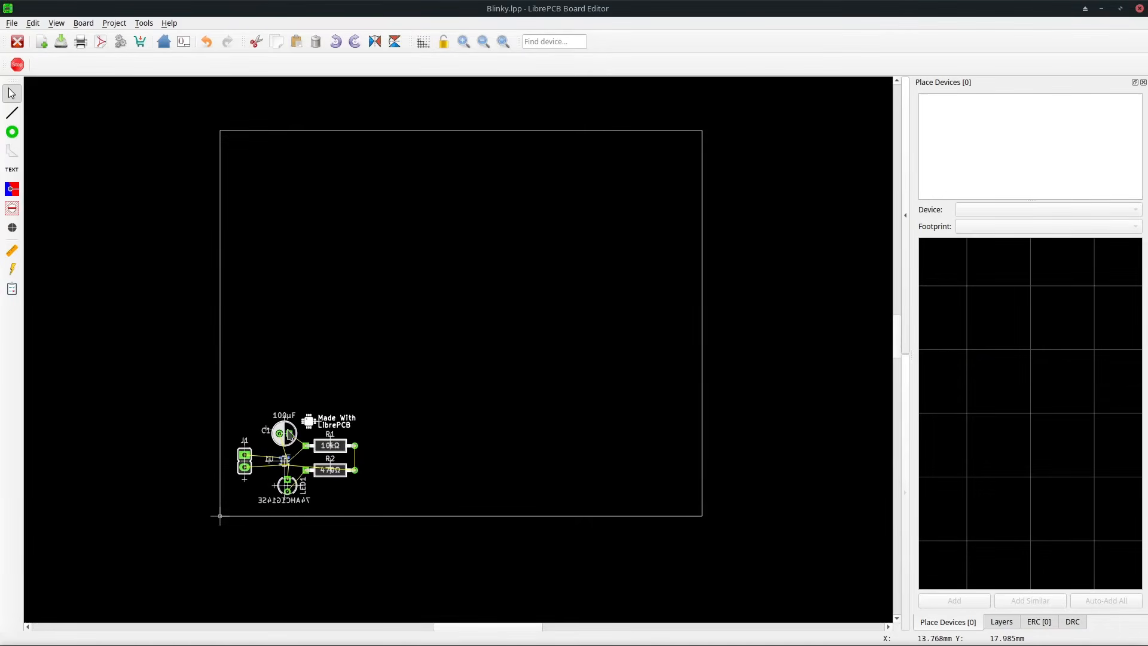
Shrink the board outline so it fits closely around the components.
click(536, 131)
drag(703, 131, 372, 406)
drag(701, 518, 370, 518)
drag(220, 132, 220, 403)
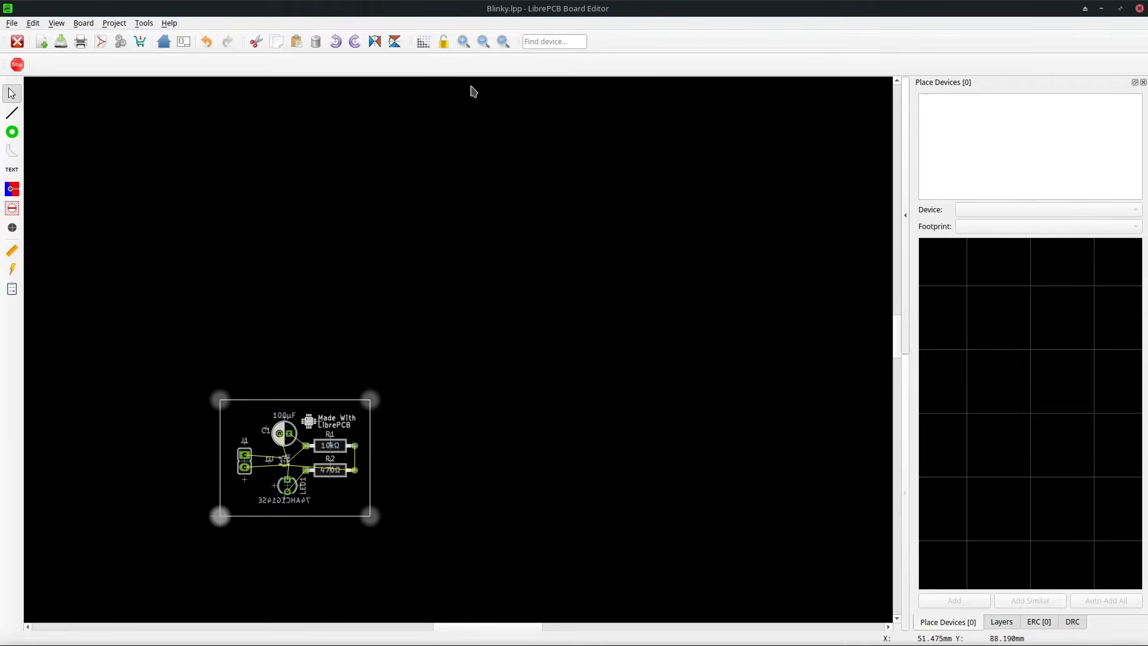
click(503, 43)
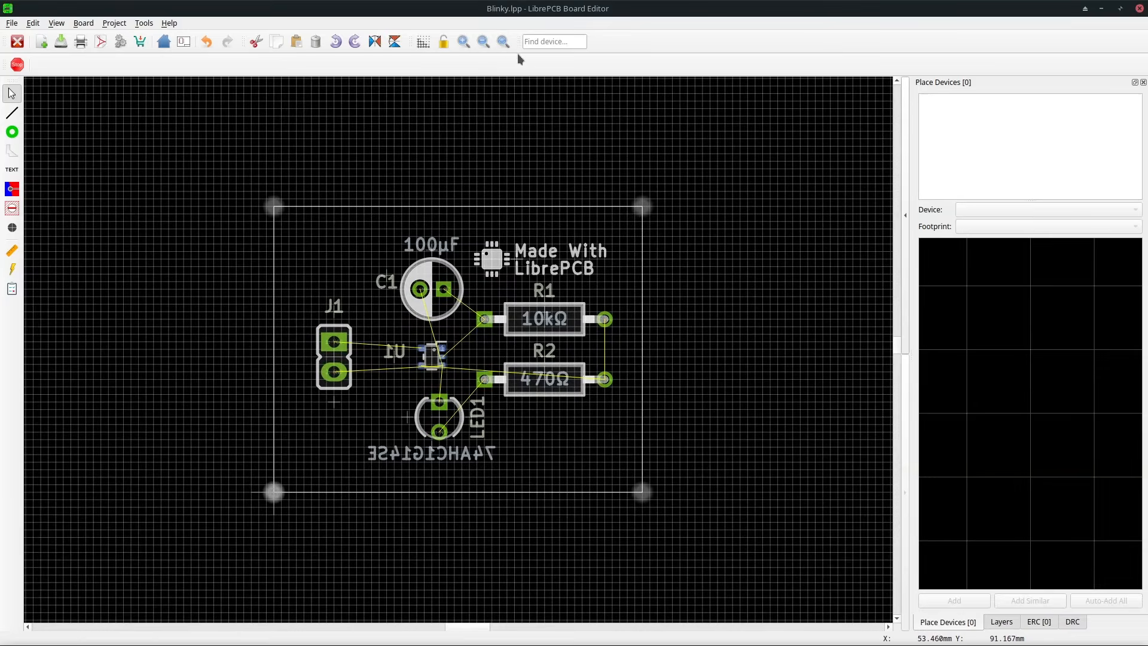
Open the 3D view and orbit the board to inspect it, then close it.
click(902, 297)
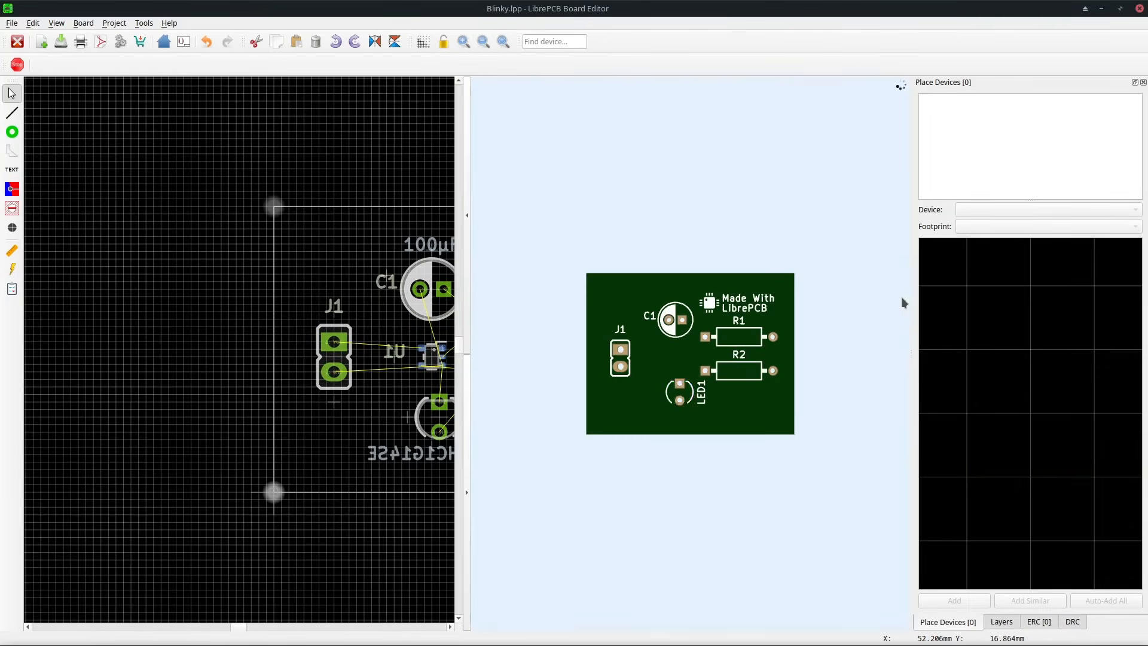
drag(740, 412, 631, 488)
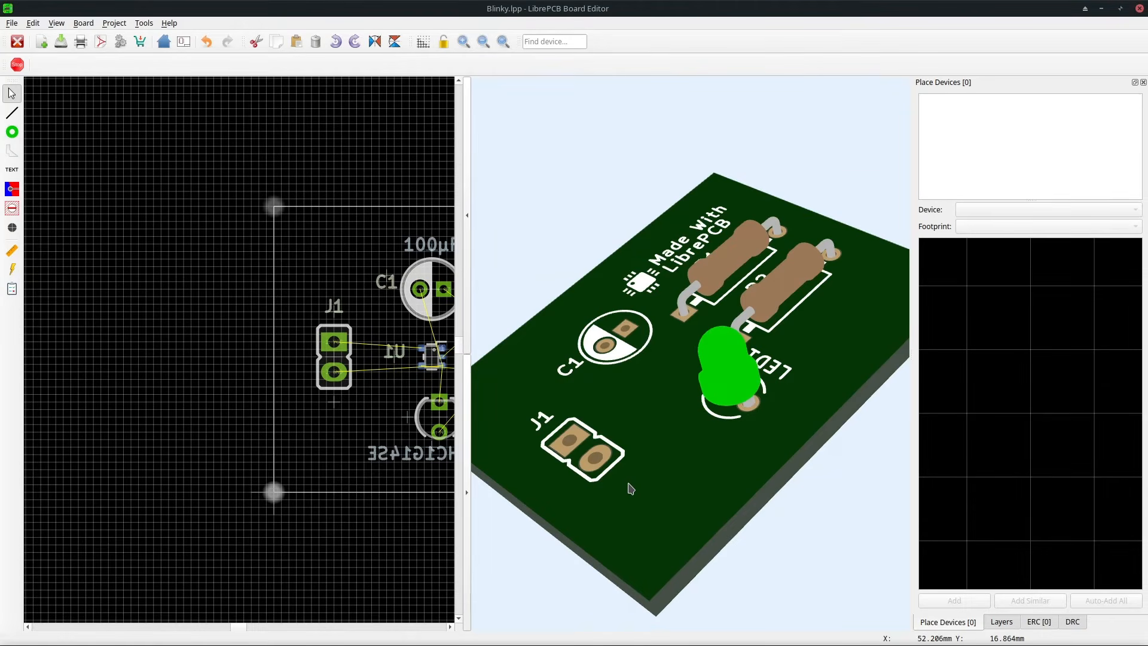
click(468, 493)
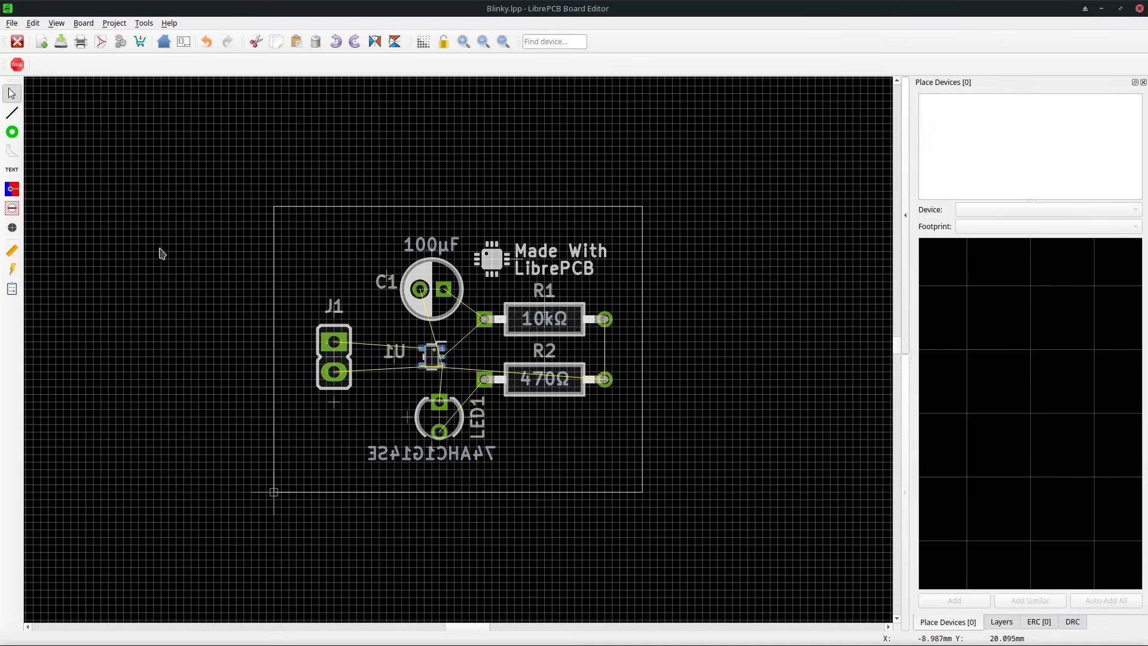
Route a 0.5 mm Bottom Copper trace from U1's VCC pin to J1 pin 1.
click(12, 112)
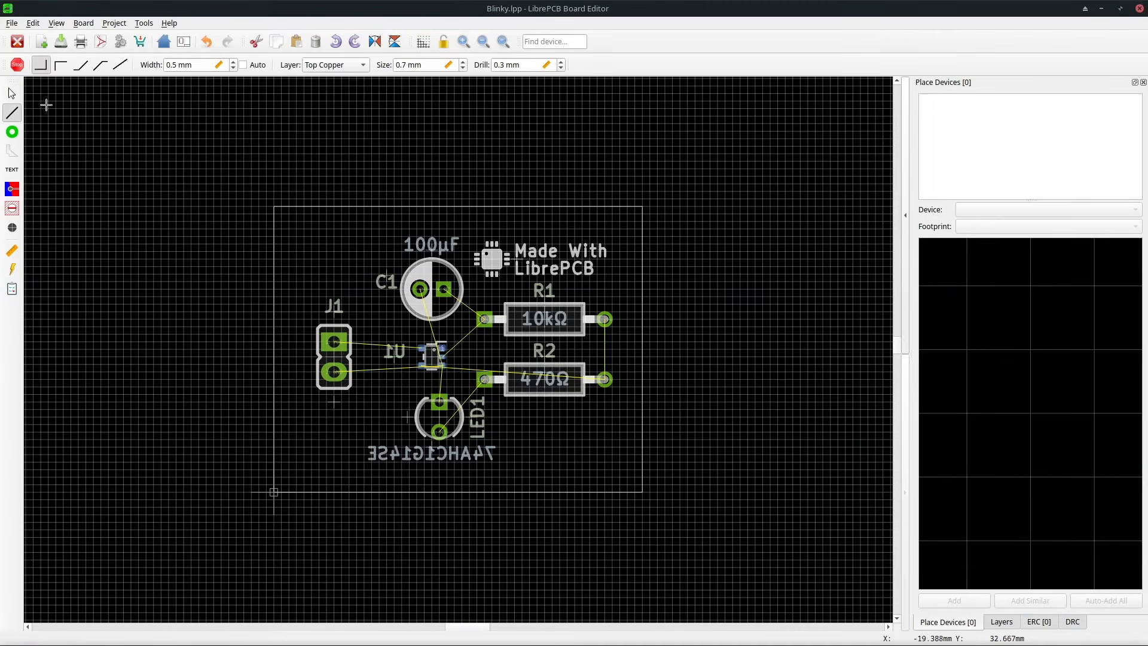
click(321, 66)
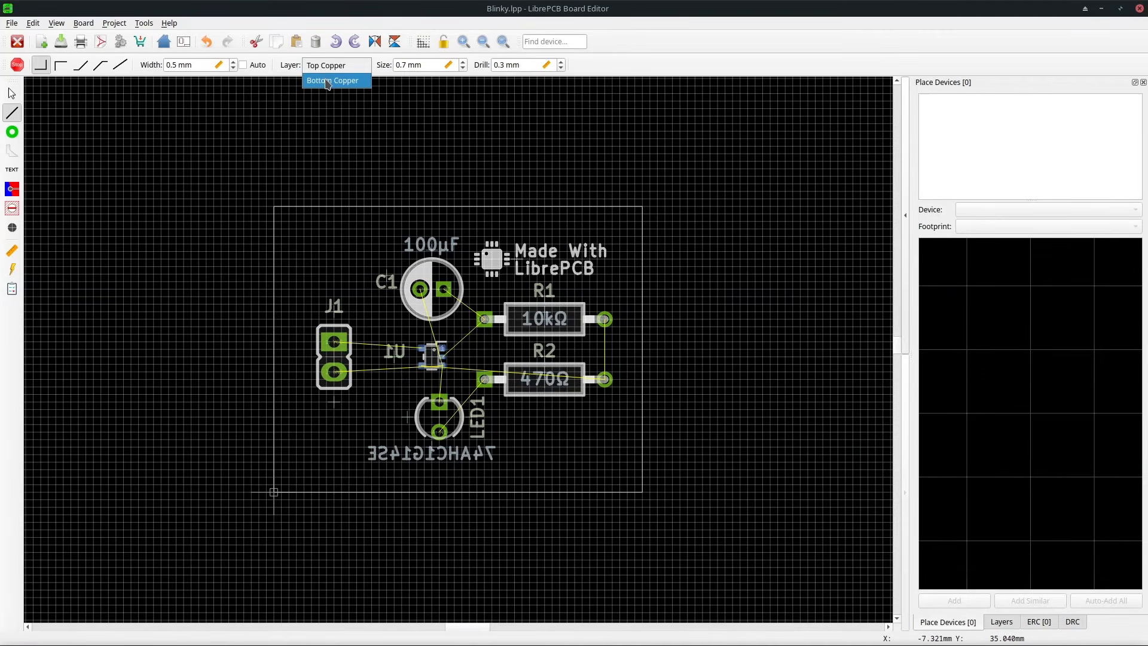
click(326, 80)
scroll(428, 341, up, 5)
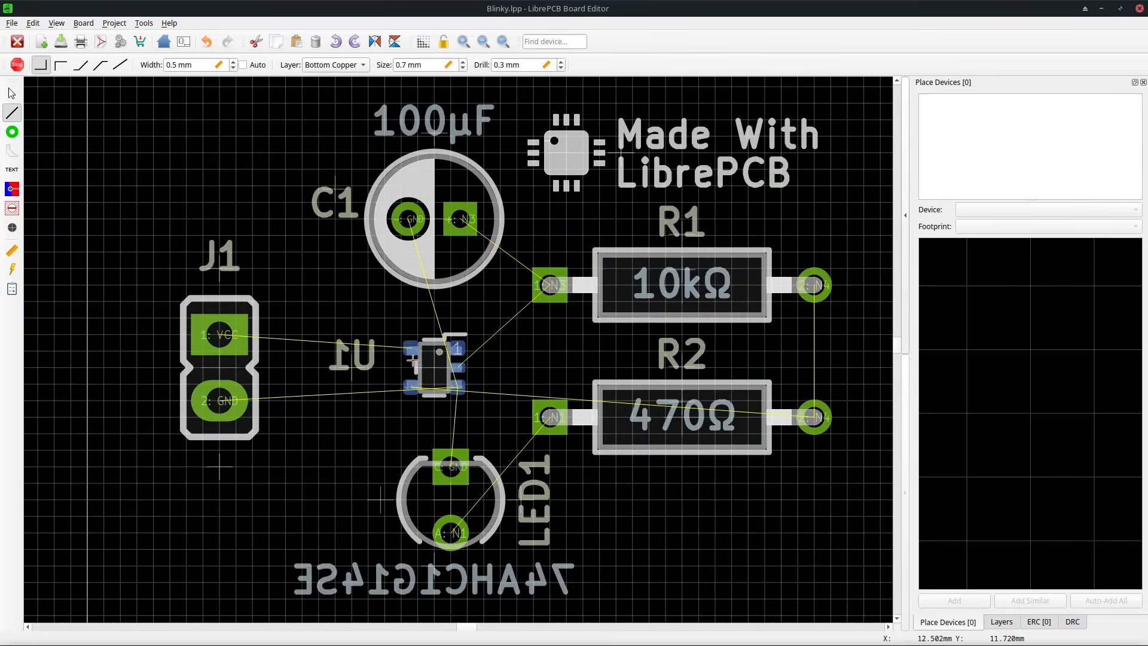
click(412, 355)
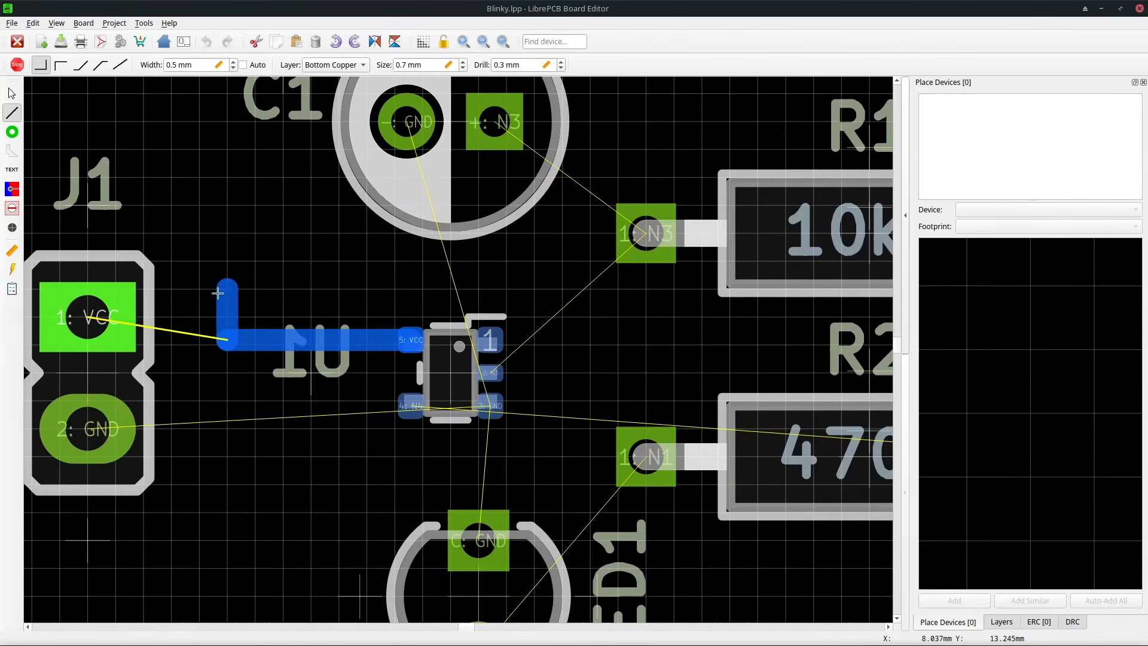
right_click(218, 293)
right_click(217, 293)
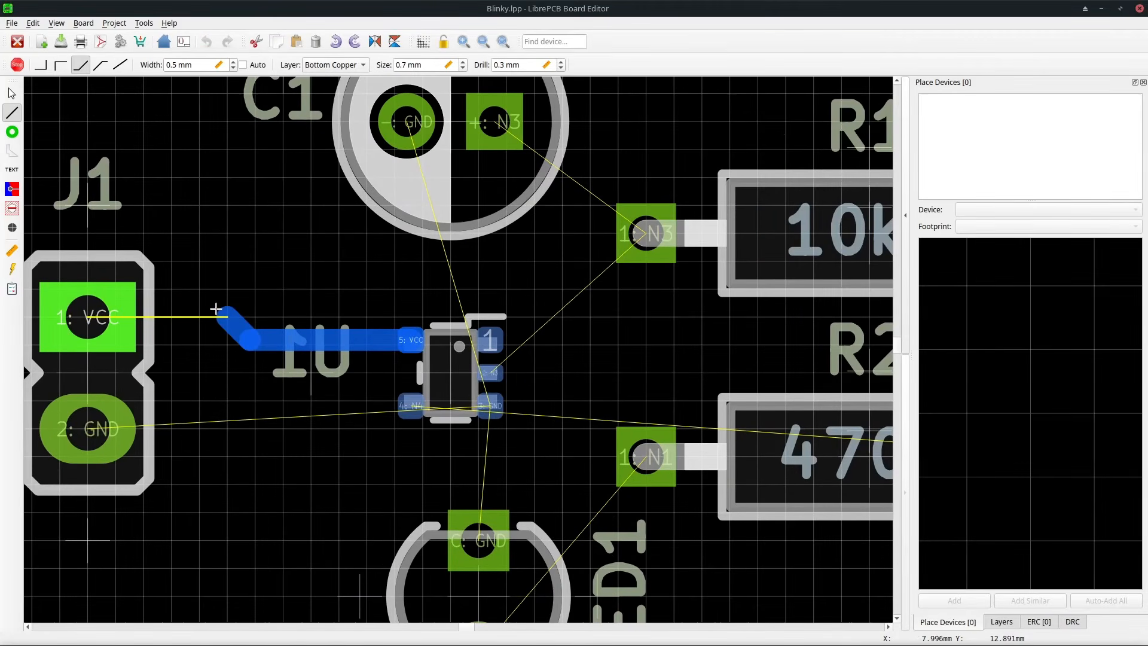
click(97, 317)
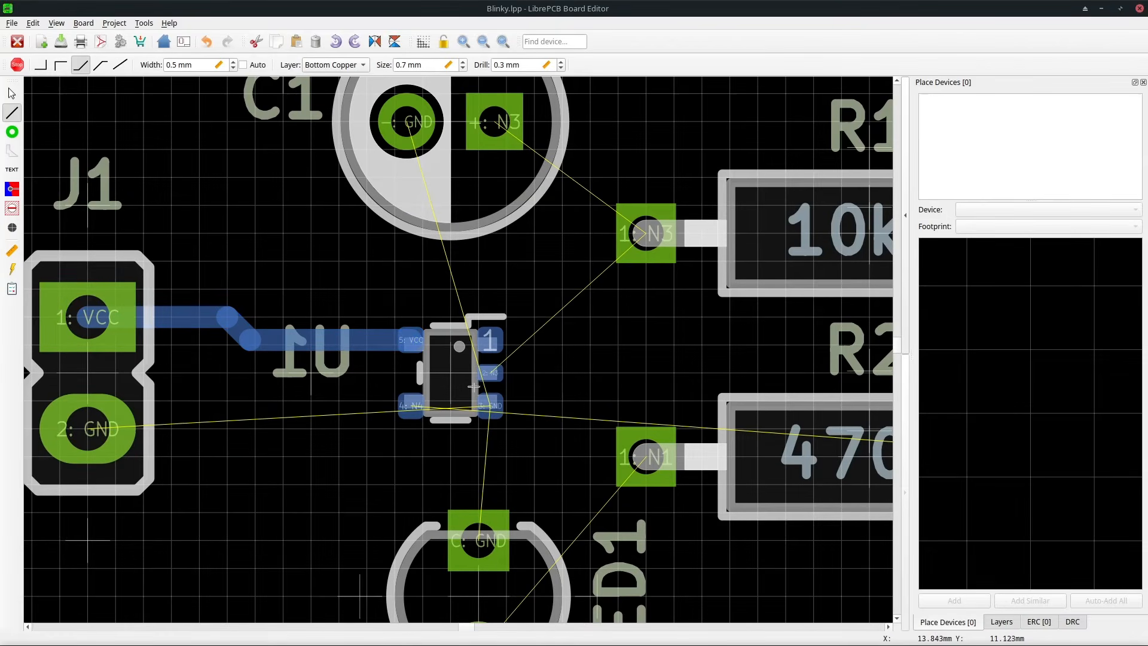
Route the N3 net from U1 to R1's left pad and from C1's positive pad to R1.
click(491, 373)
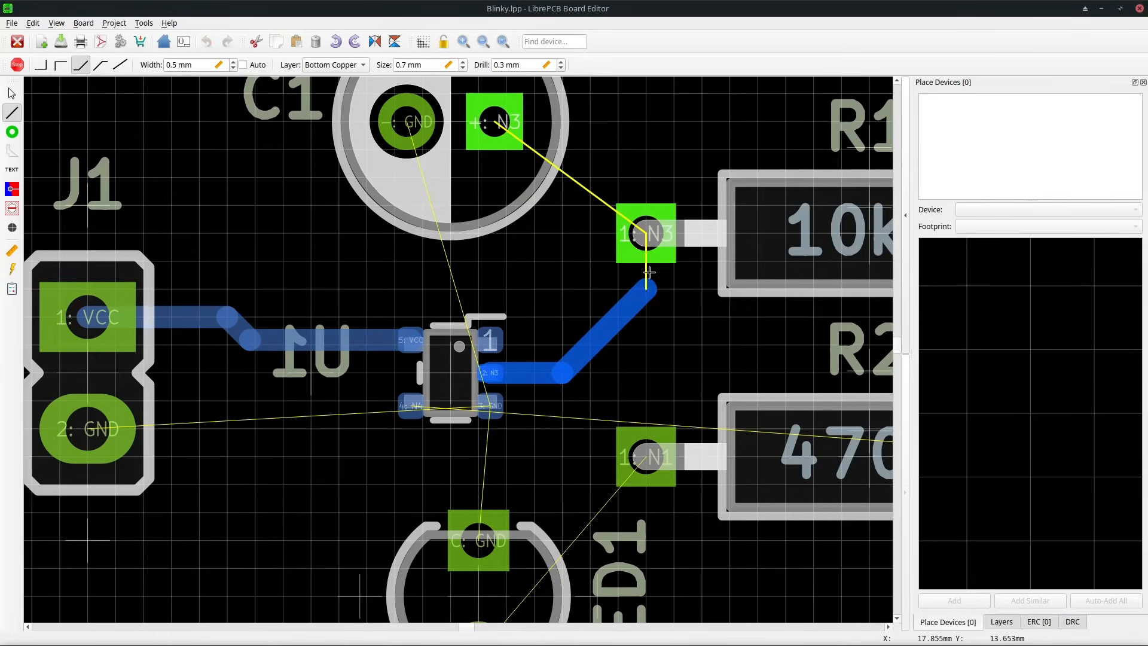
click(646, 234)
click(502, 123)
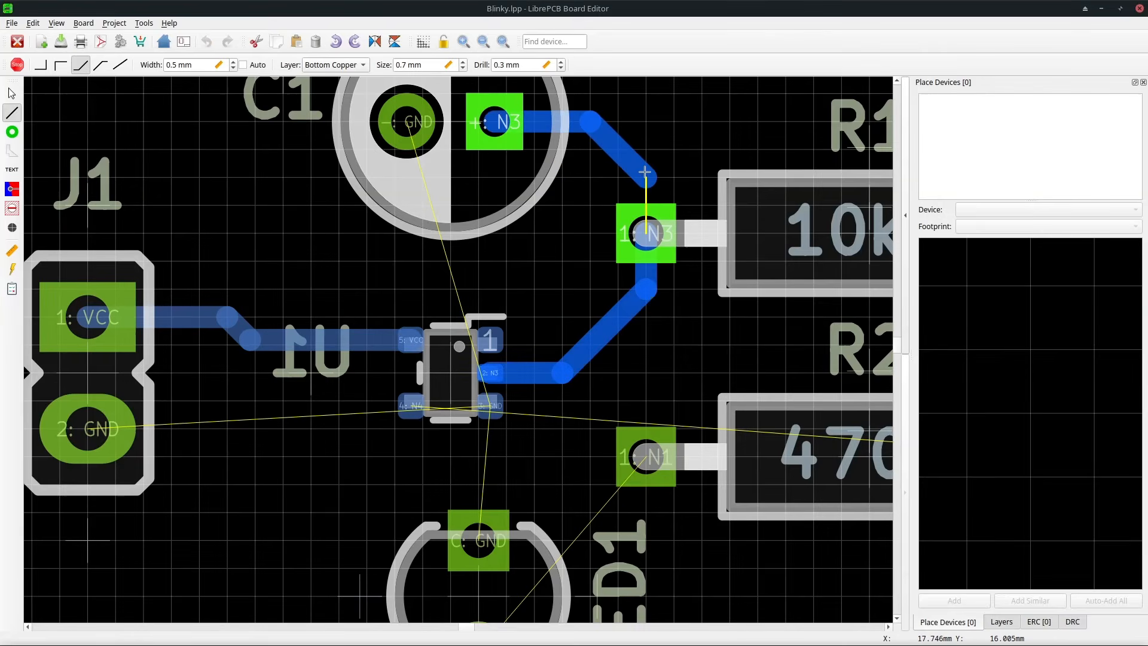
click(646, 226)
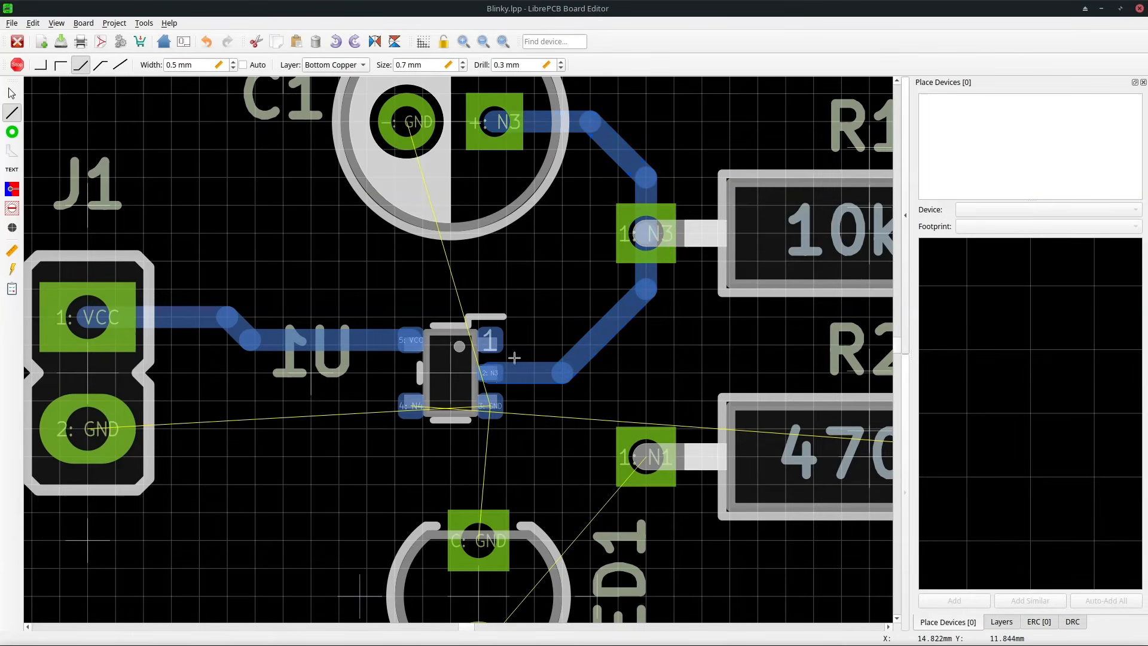
Route the GND trace from U1 through LED1's cathode pad to J1 pin 2.
click(490, 402)
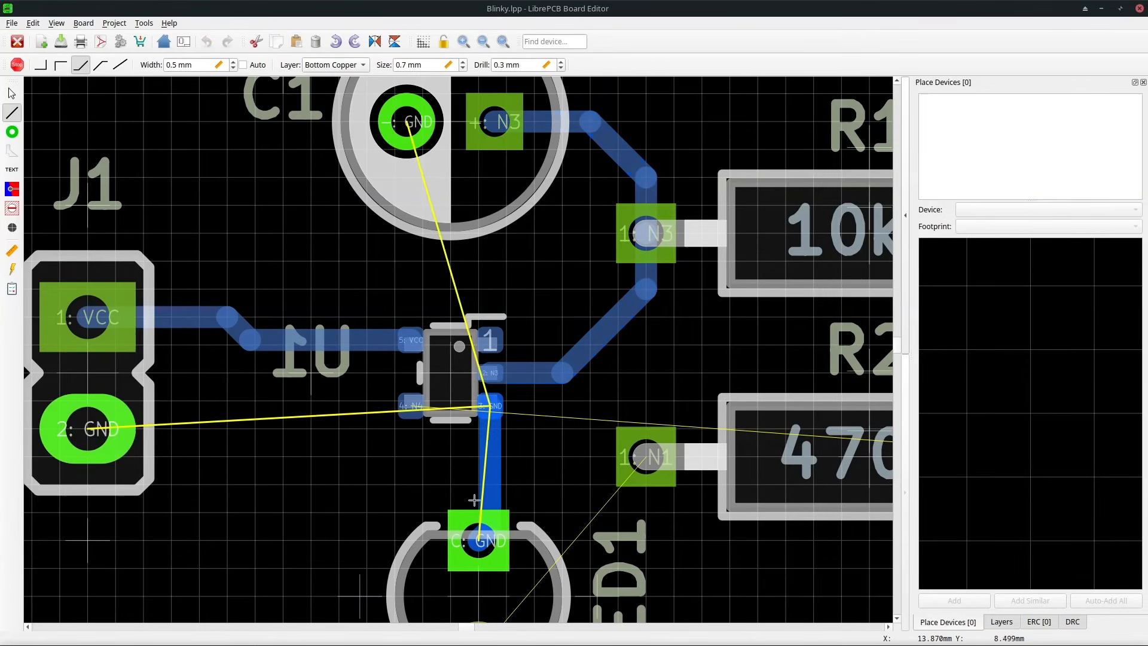
click(479, 539)
click(478, 539)
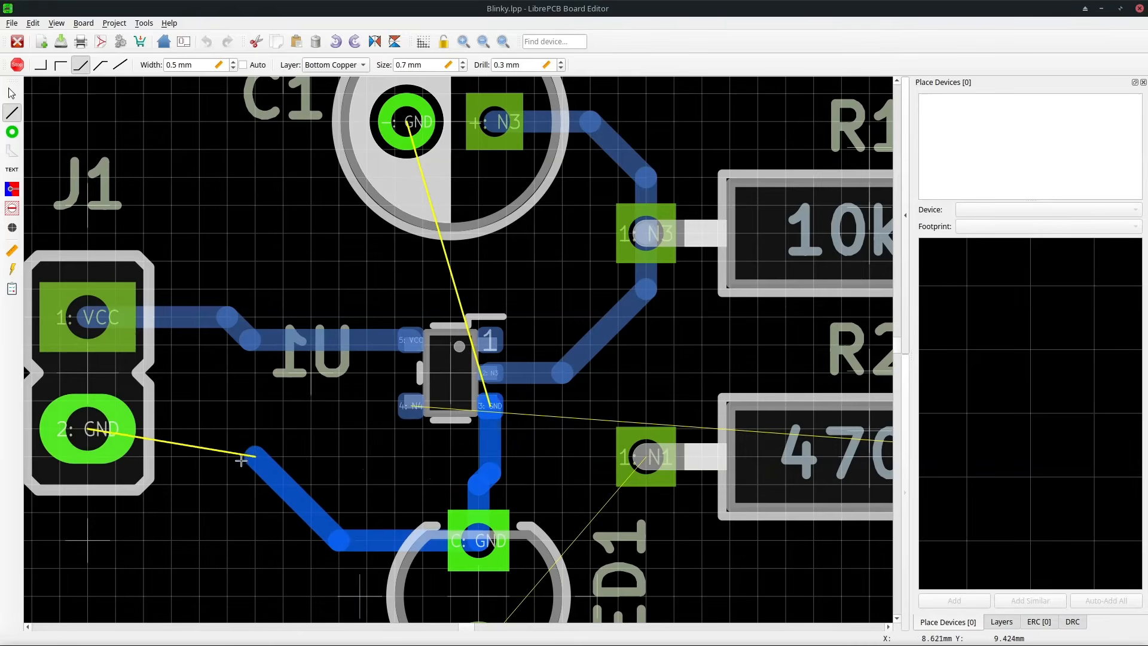
click(99, 428)
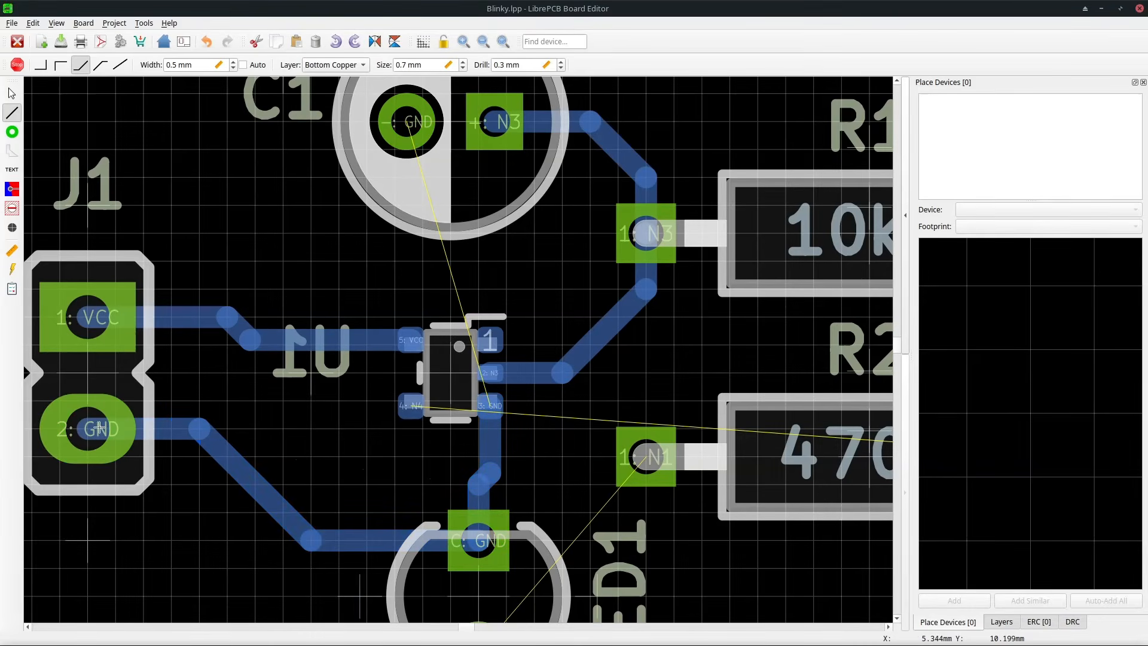
Route C1's GND pad around J1 to J1 pin 2.
scroll(472, 347, down, 2)
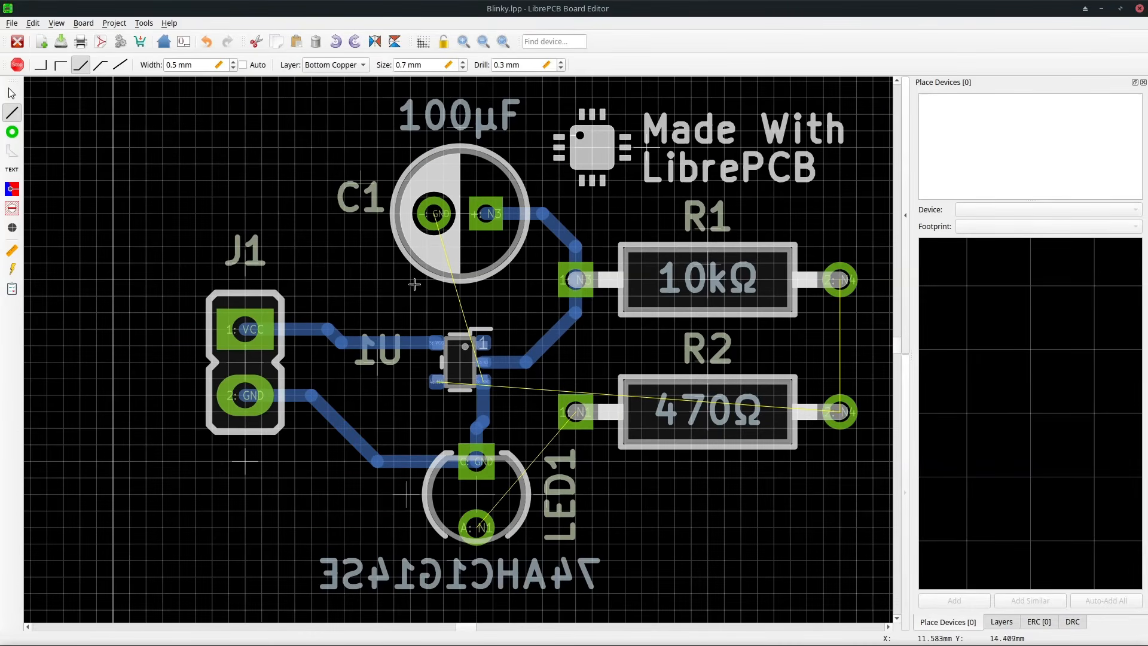
click(438, 212)
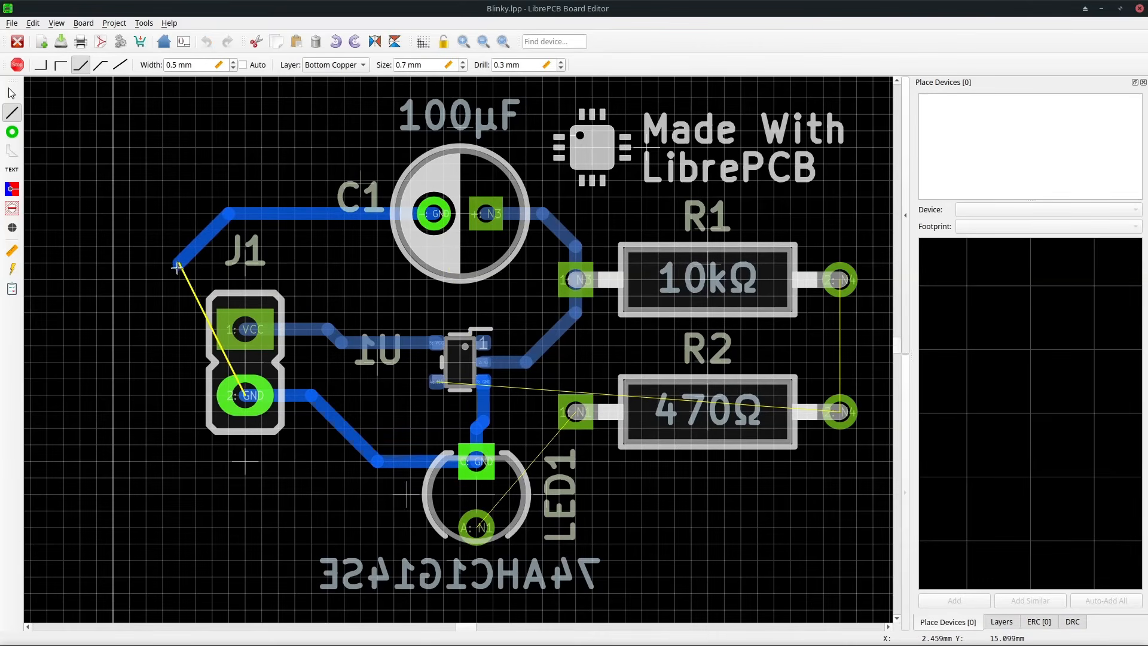
click(178, 266)
click(242, 396)
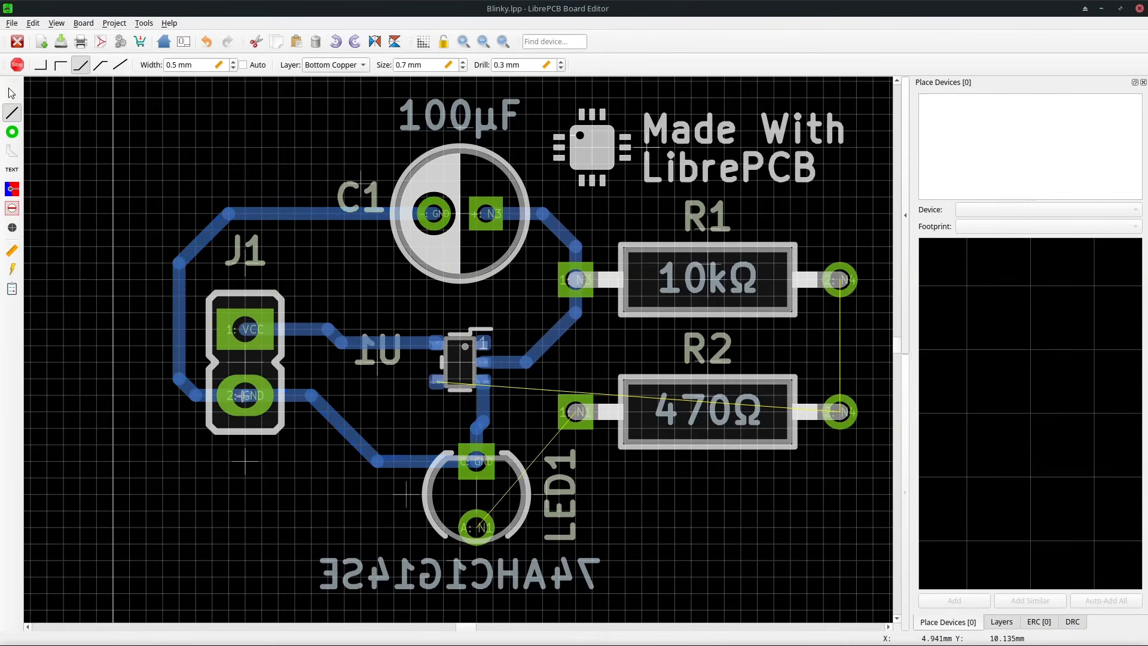
Route LED1's anode to R2's left pad and connect the right pads of R1 and R2.
click(476, 528)
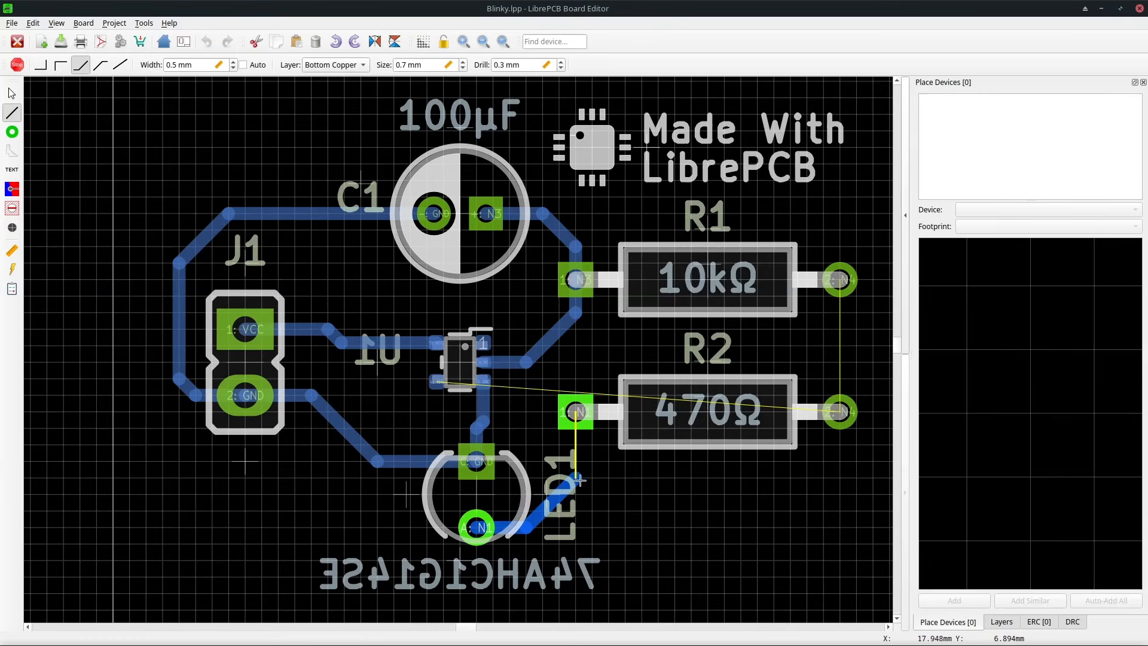
click(577, 479)
click(583, 411)
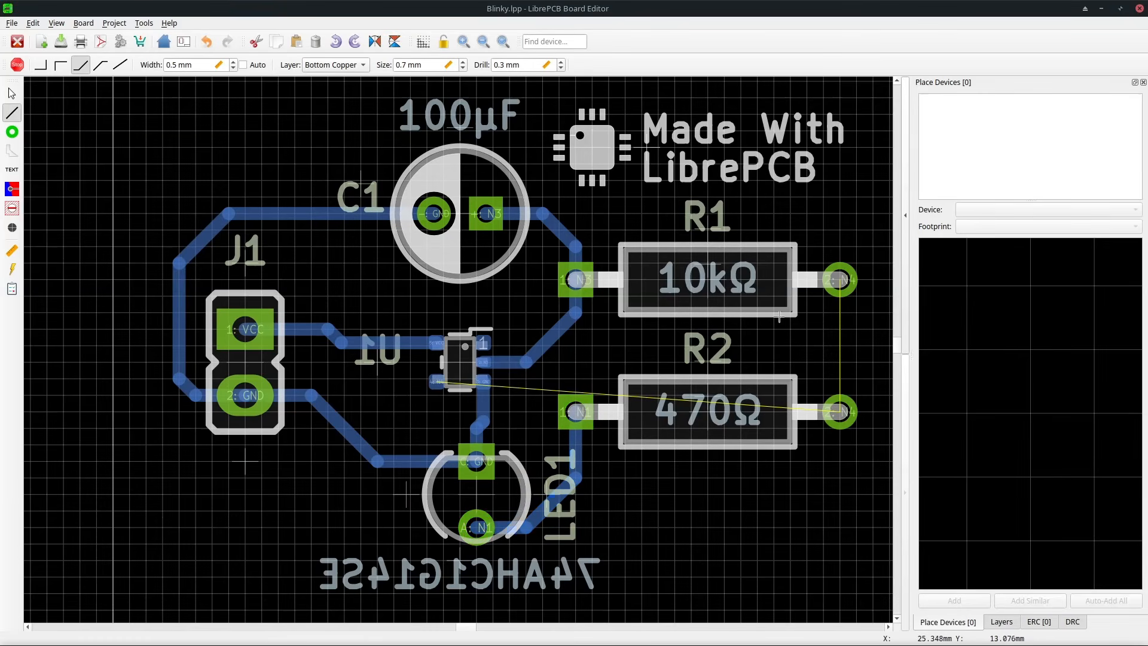
click(839, 278)
click(837, 411)
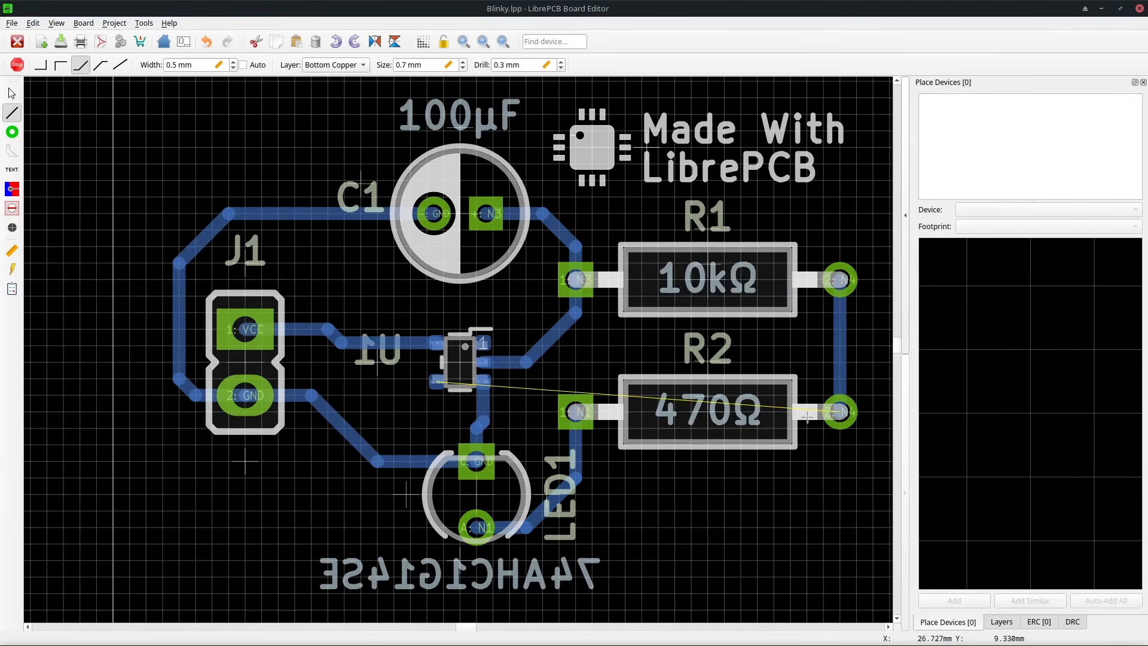
Route U1's remaining pin through a via on Top Copper down and across to R2's right pad.
click(431, 381)
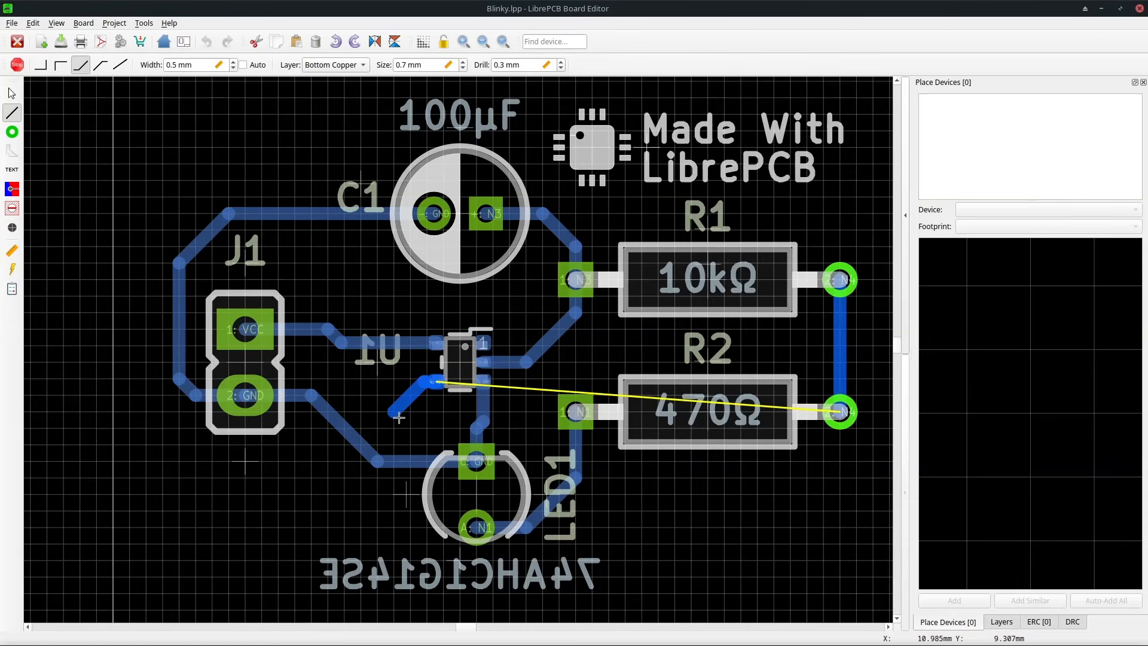
key(Page_Up)
click(625, 510)
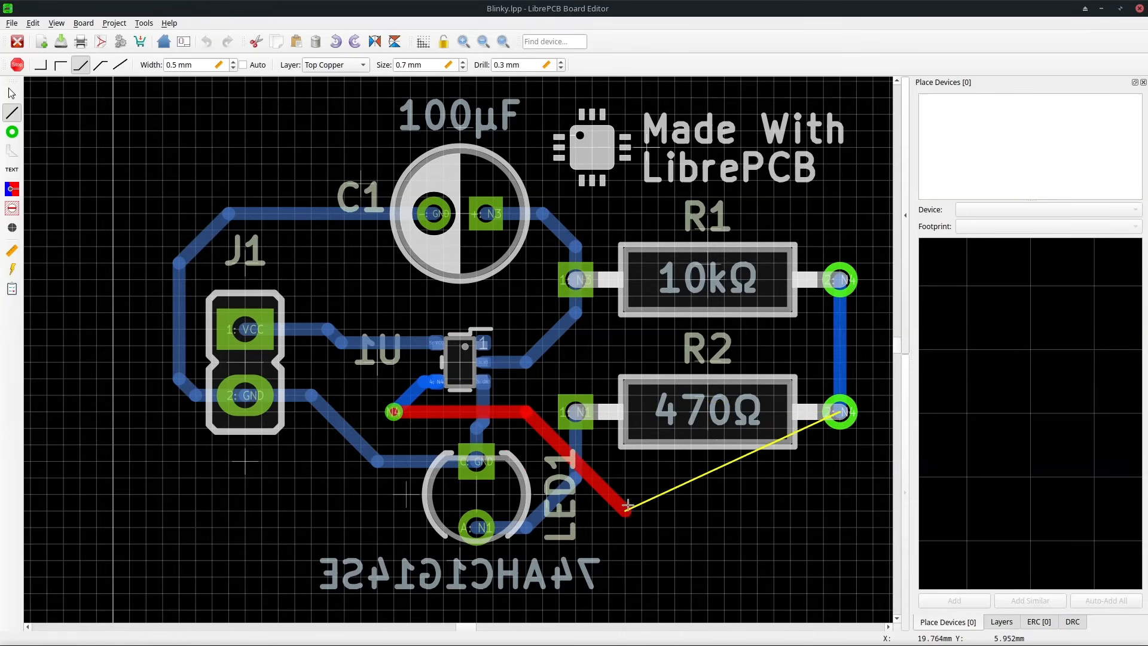
click(840, 479)
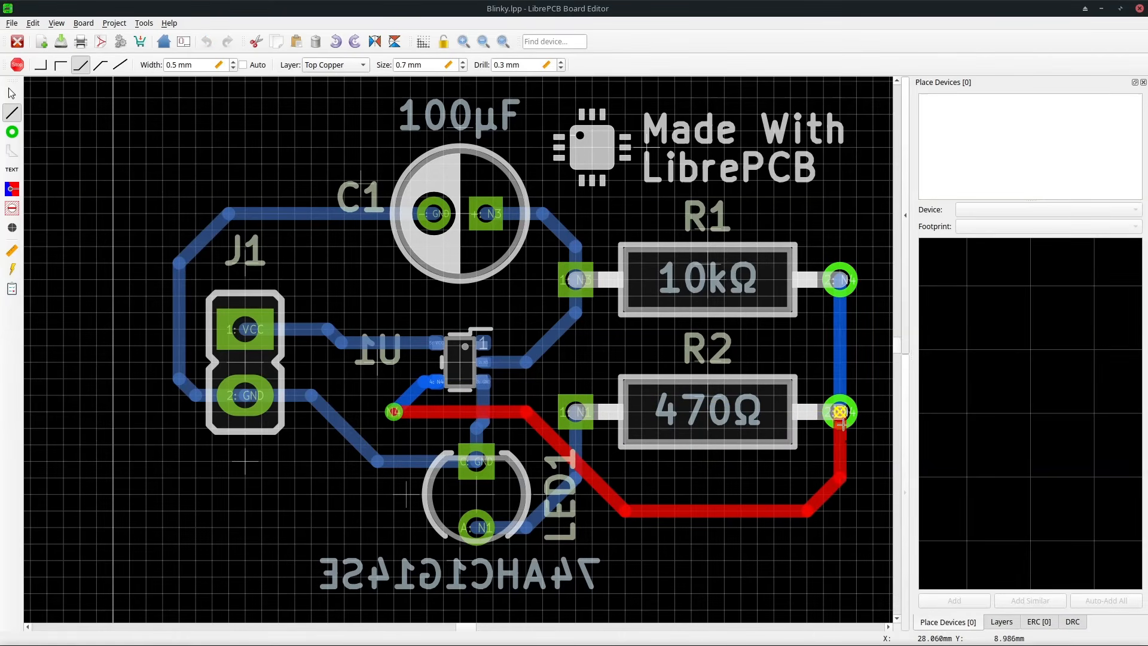
click(840, 411)
scroll(547, 339, down, 1)
scroll(487, 345, down, 1)
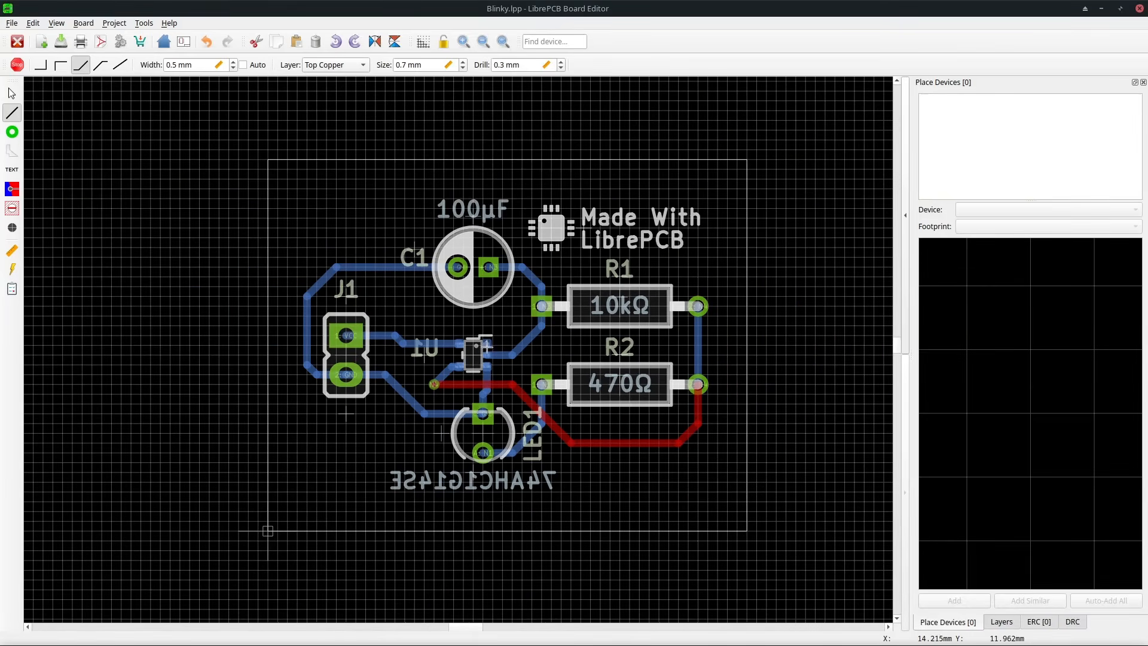
Draw a GND plane on Bottom Copper as a rectangle enclosing the whole board outline.
click(12, 189)
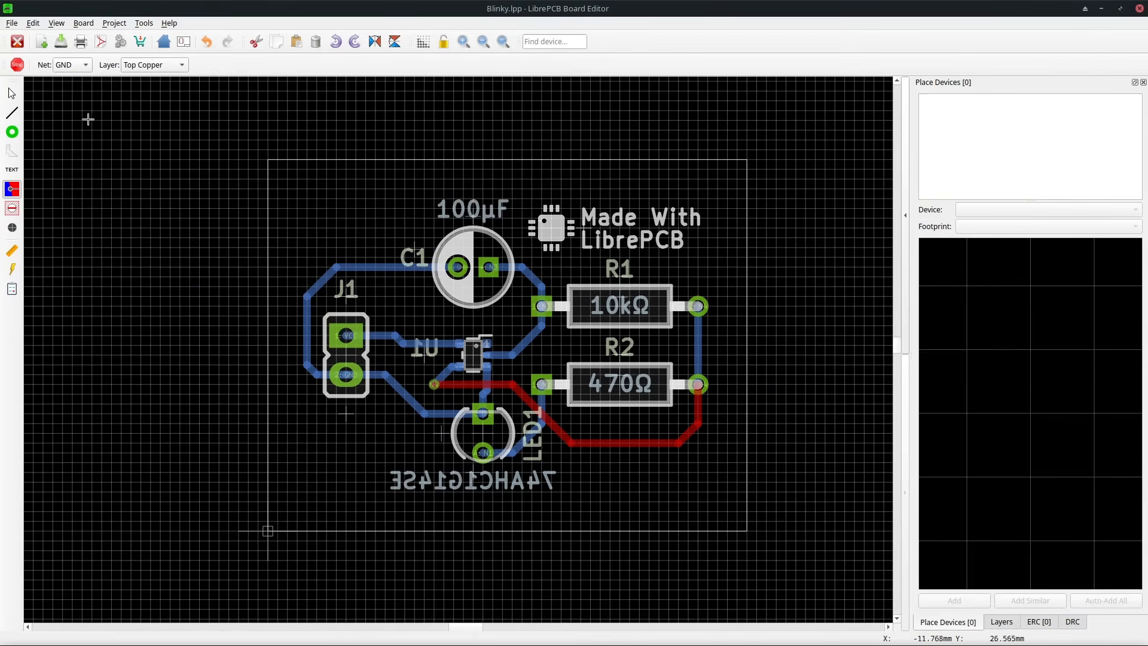
click(139, 65)
click(138, 79)
click(258, 149)
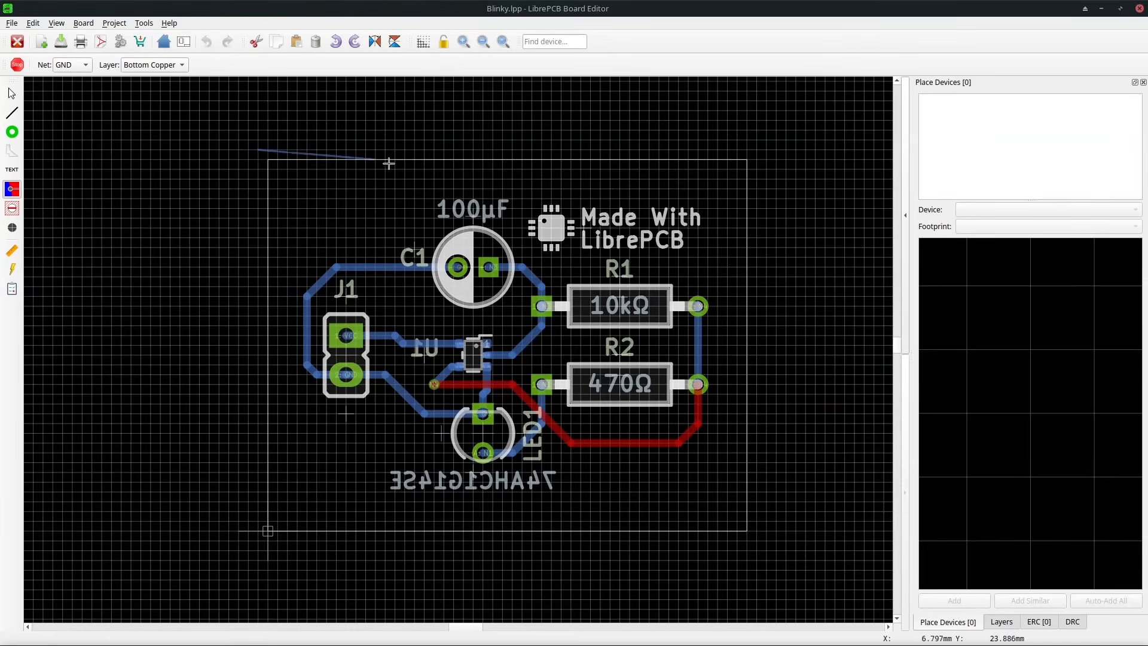
click(756, 149)
click(757, 540)
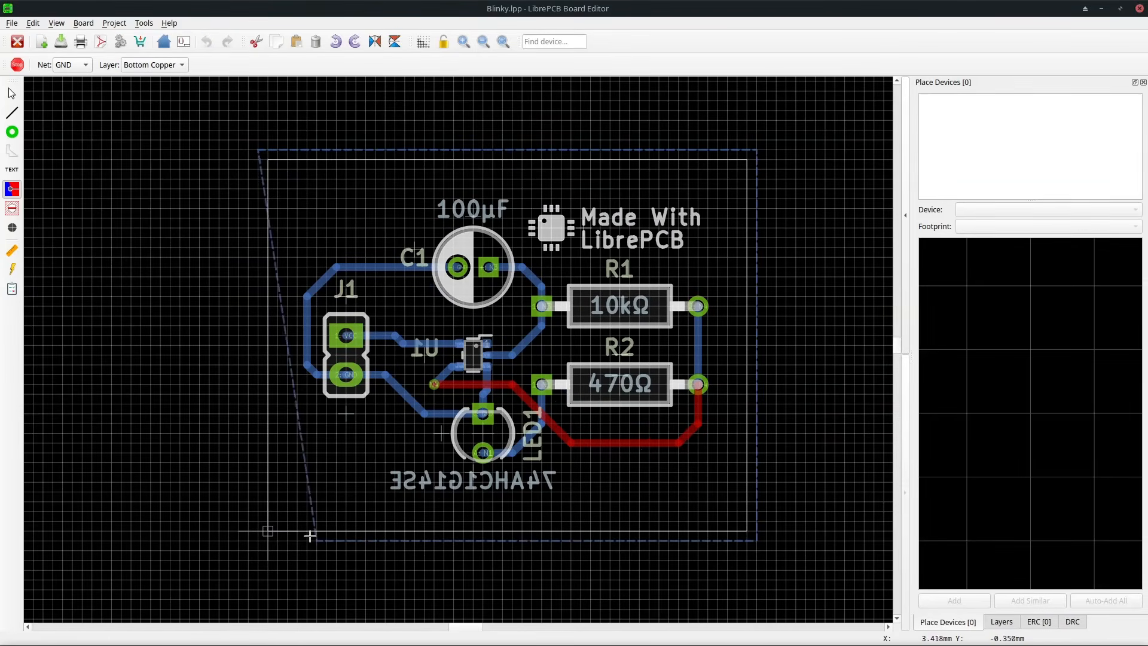
click(258, 540)
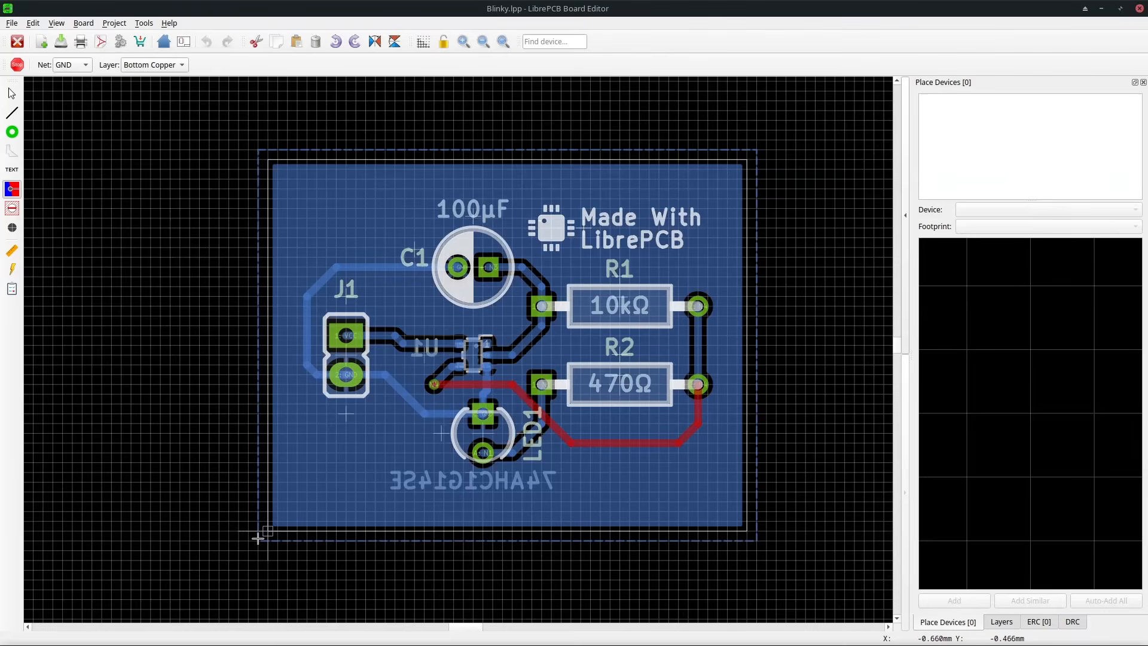
key(Escape)
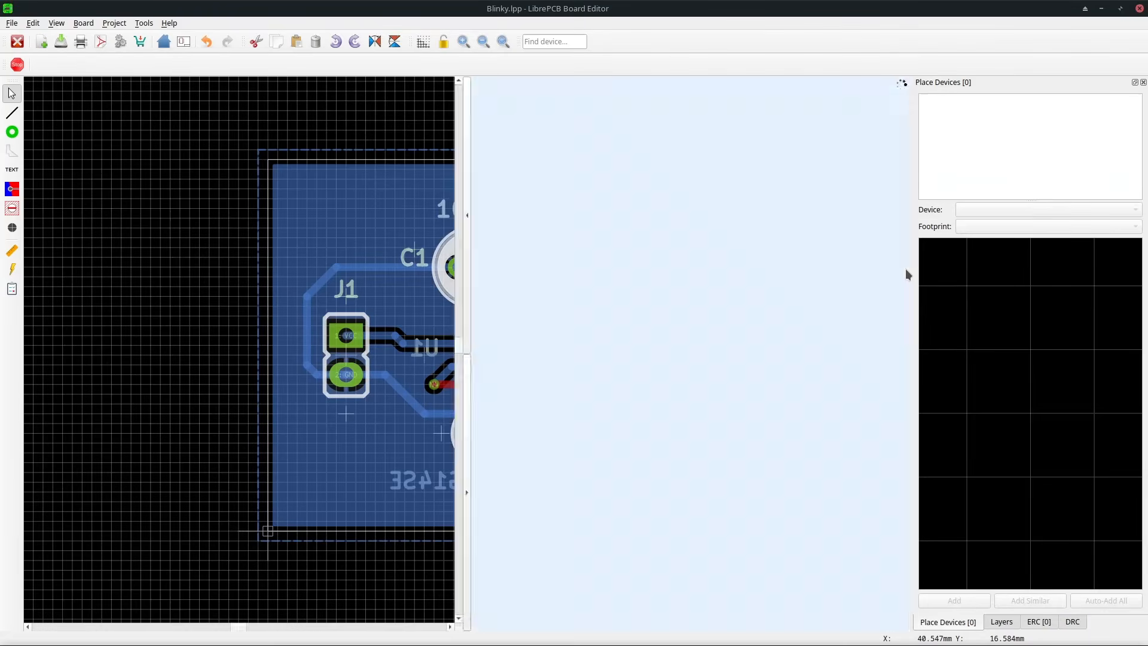
Open the 3D view to inspect the board from an angle, then close it.
click(904, 276)
scroll(726, 423, up, 3)
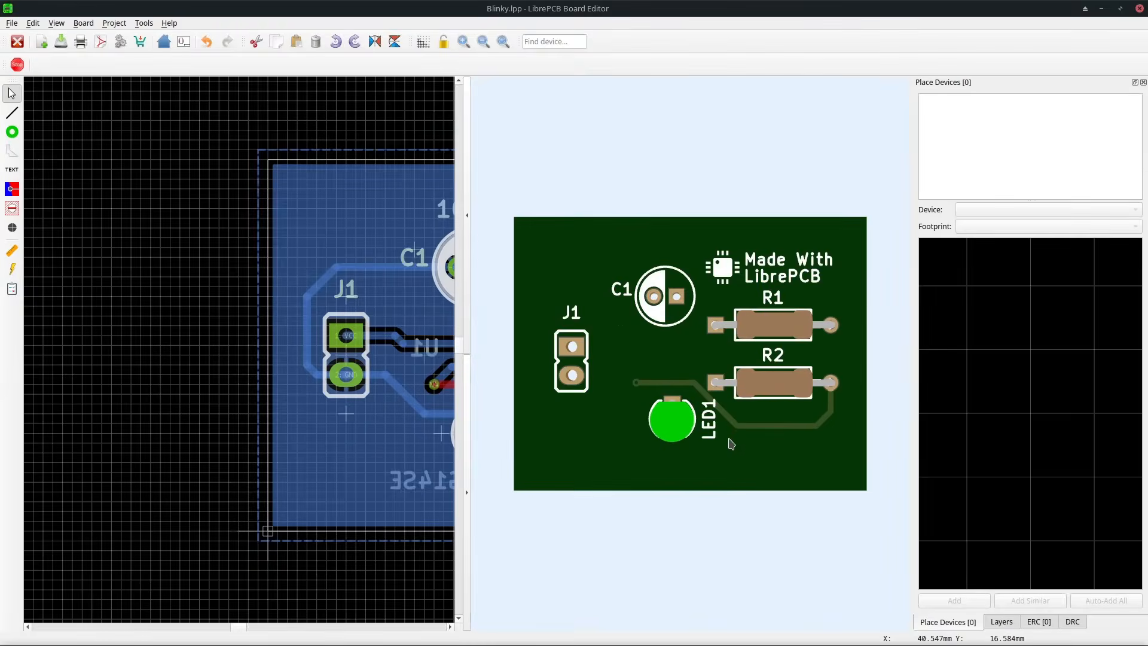
drag(731, 441, 737, 286)
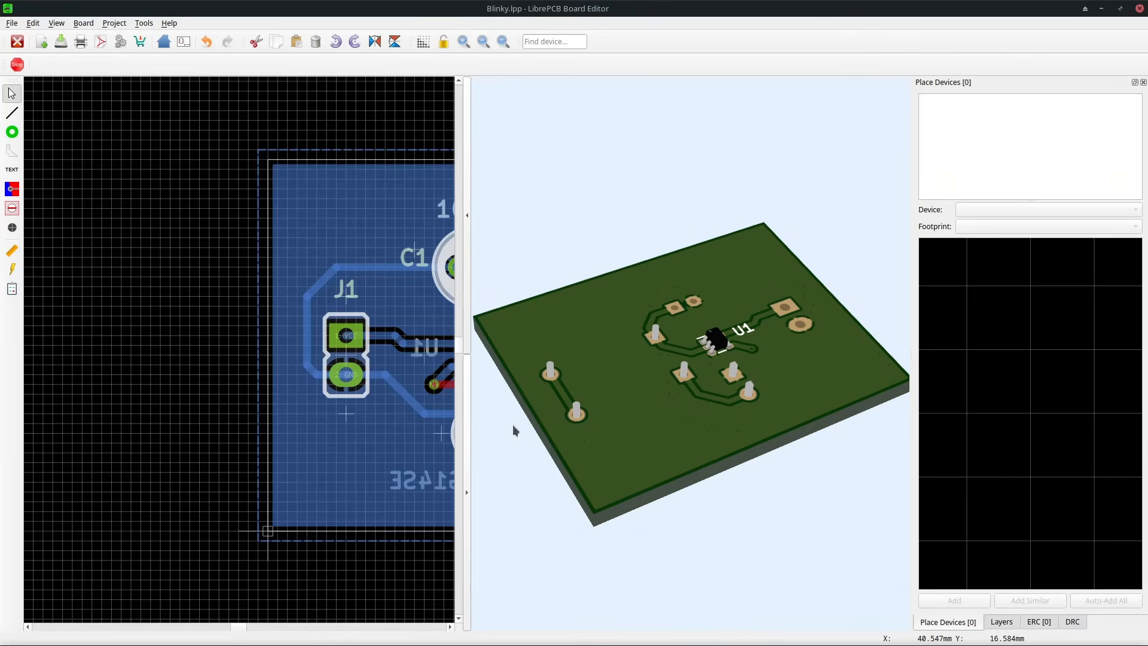
click(468, 459)
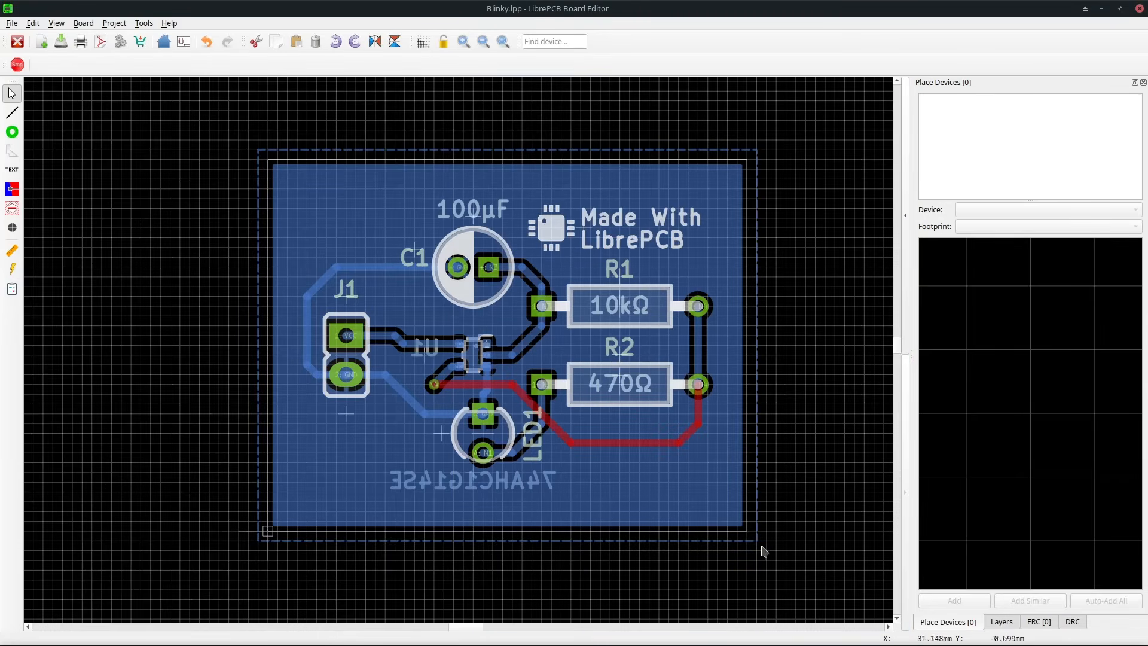
Run the design rule check, zoom to the reported clearance violation, and rerun the check.
click(1072, 622)
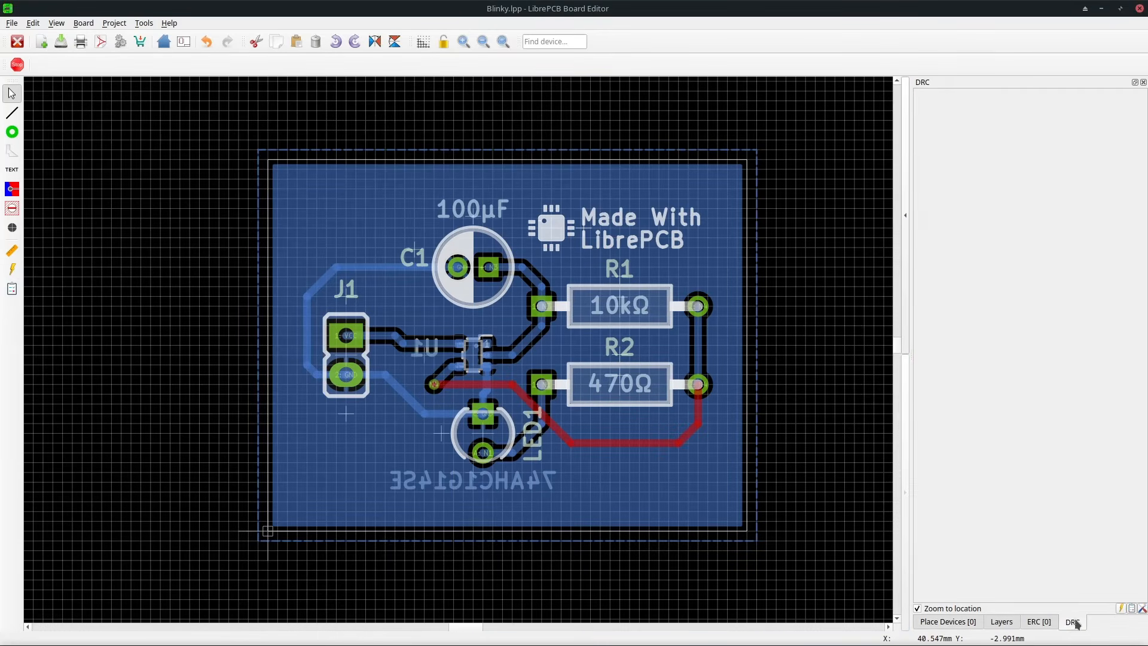
click(1133, 609)
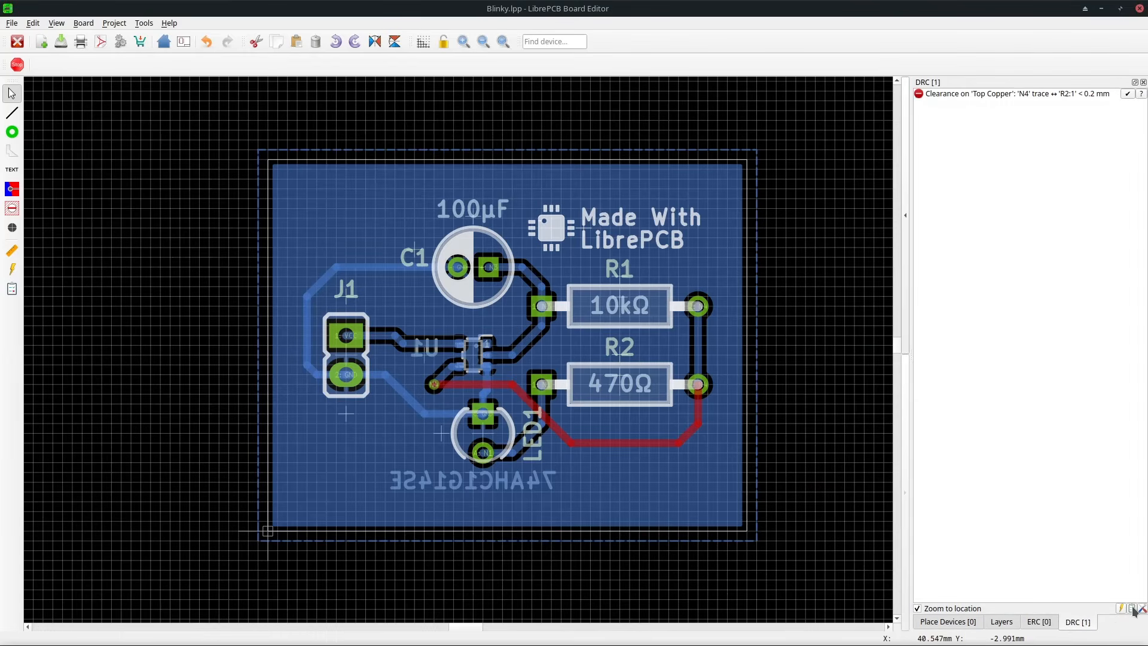
click(981, 94)
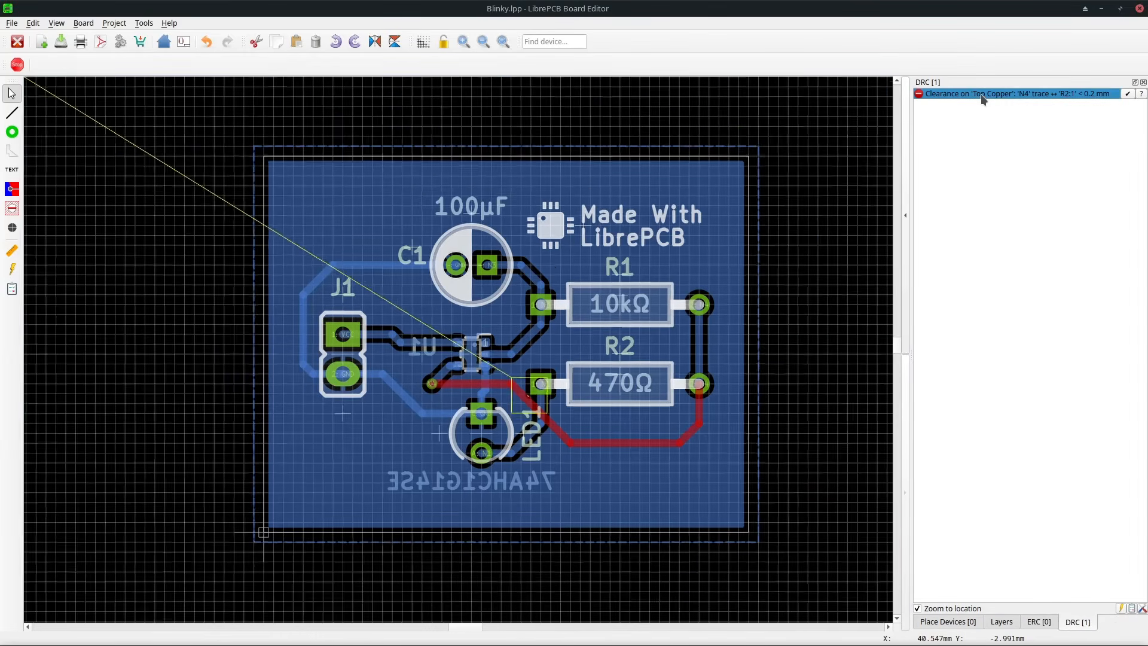
scroll(513, 338, down, 2)
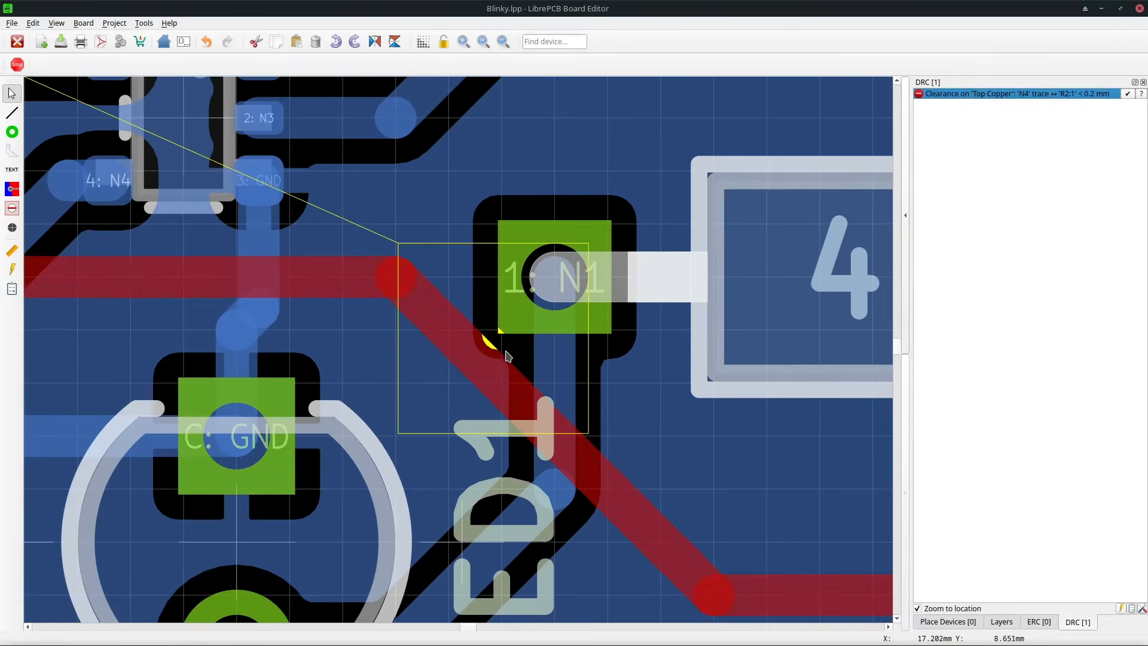
scroll(481, 405, down, 4)
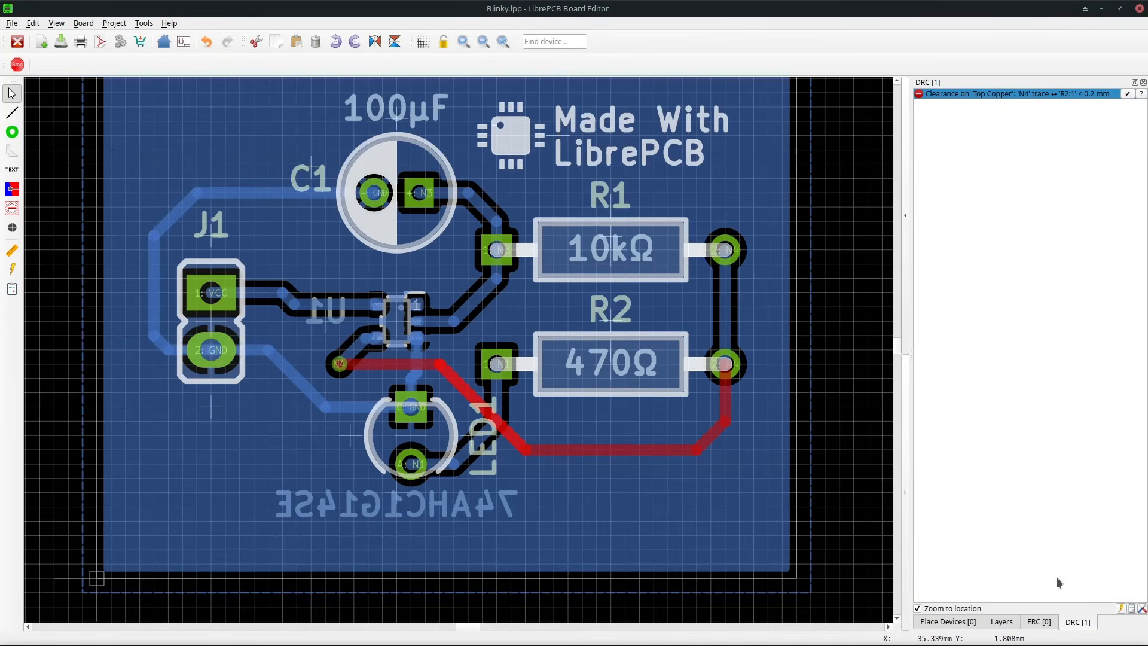
click(1133, 609)
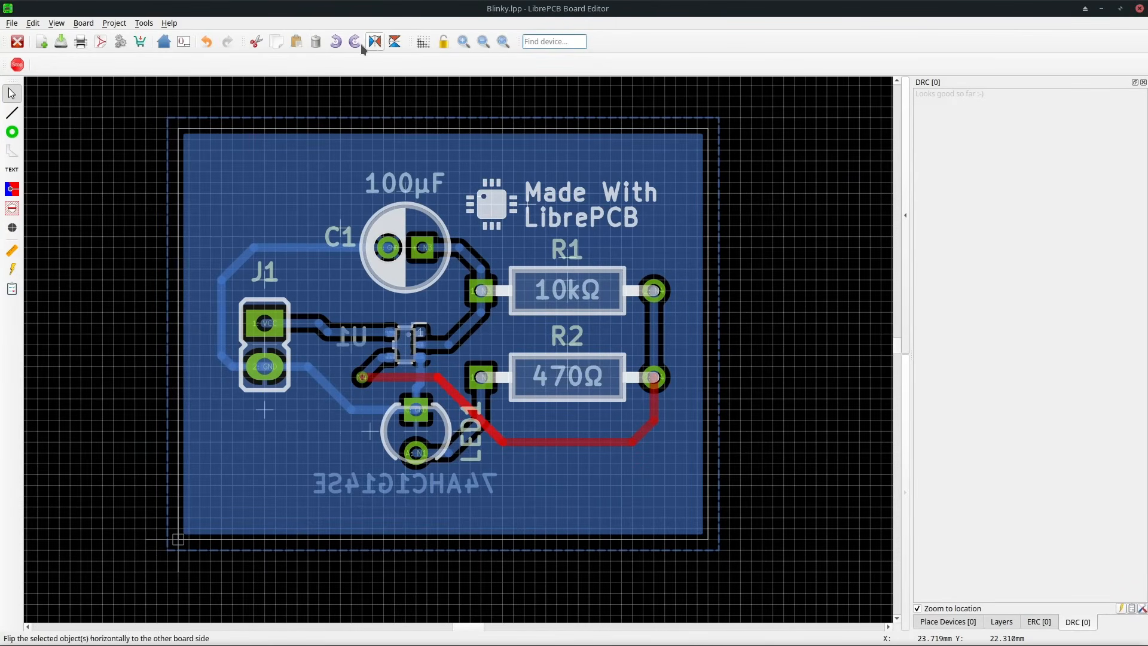
Add a Gerber/Excellon output job and run it to generate the production files.
click(121, 42)
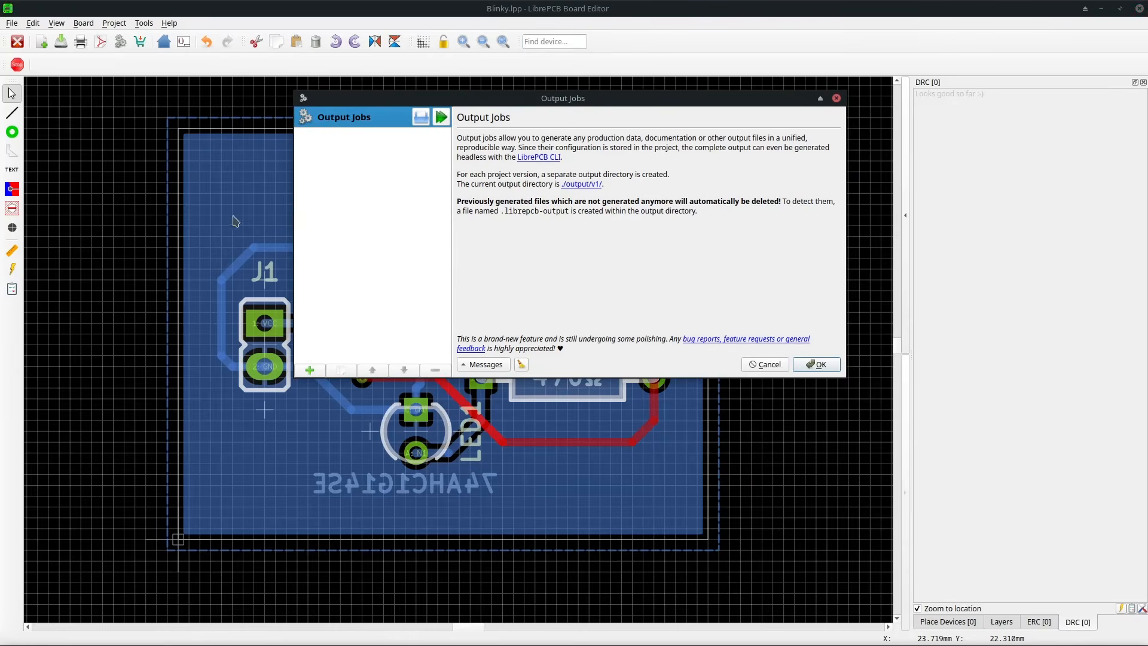
click(310, 370)
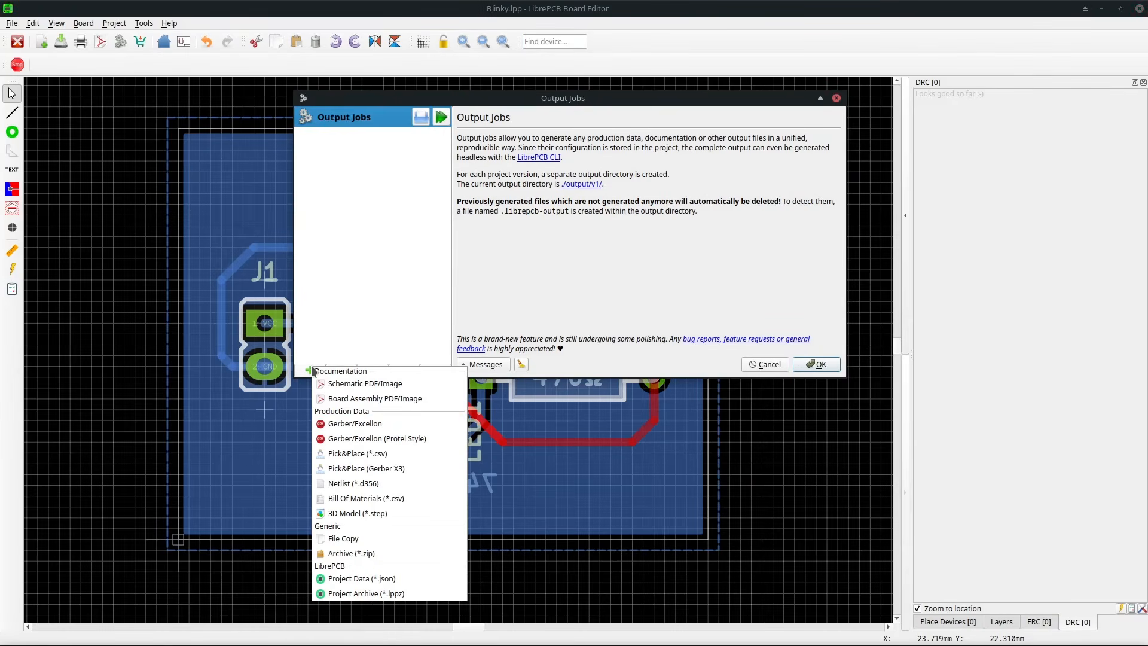
click(362, 424)
click(446, 121)
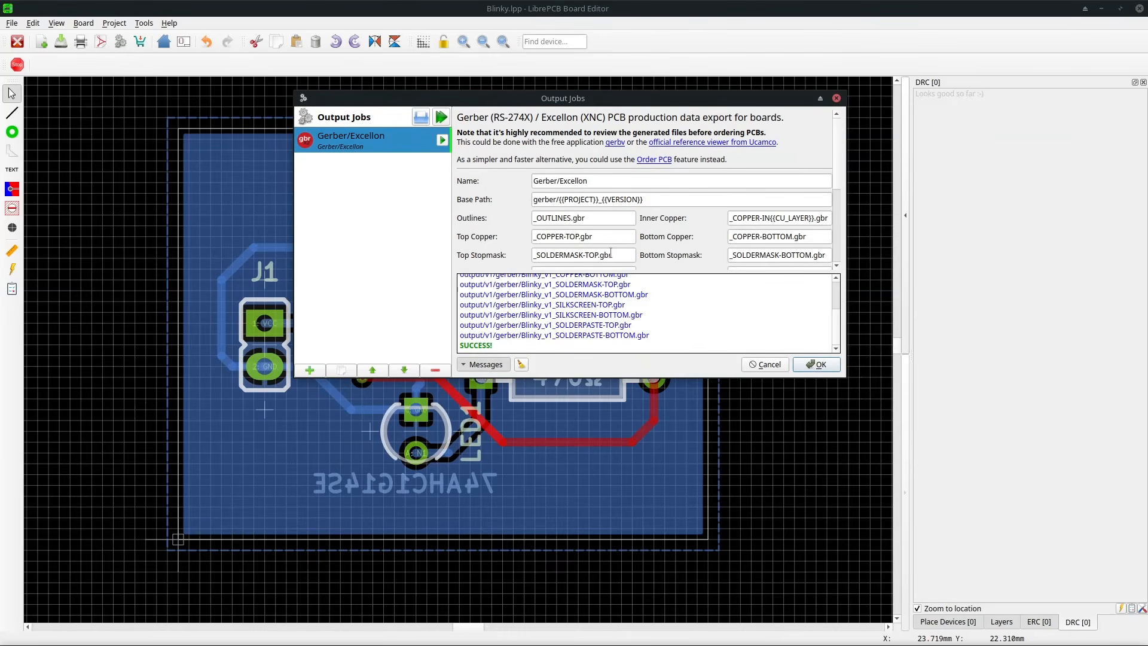
click(758, 366)
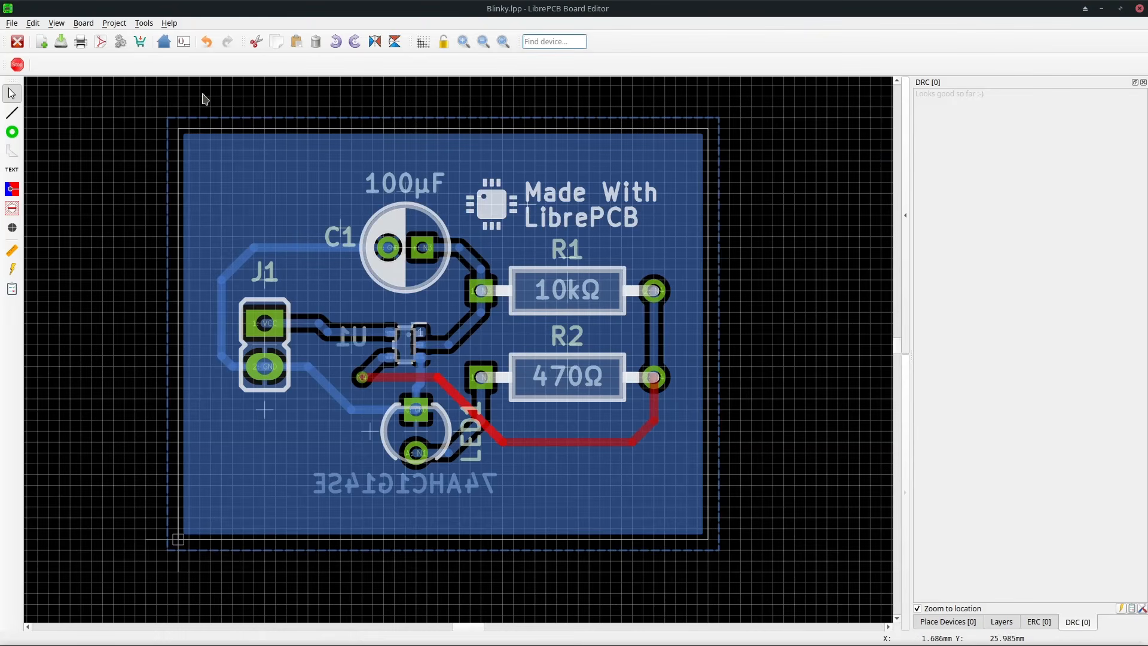
Upload the project through Order PCB and continue the order with the AISLER manufacturer.
click(141, 45)
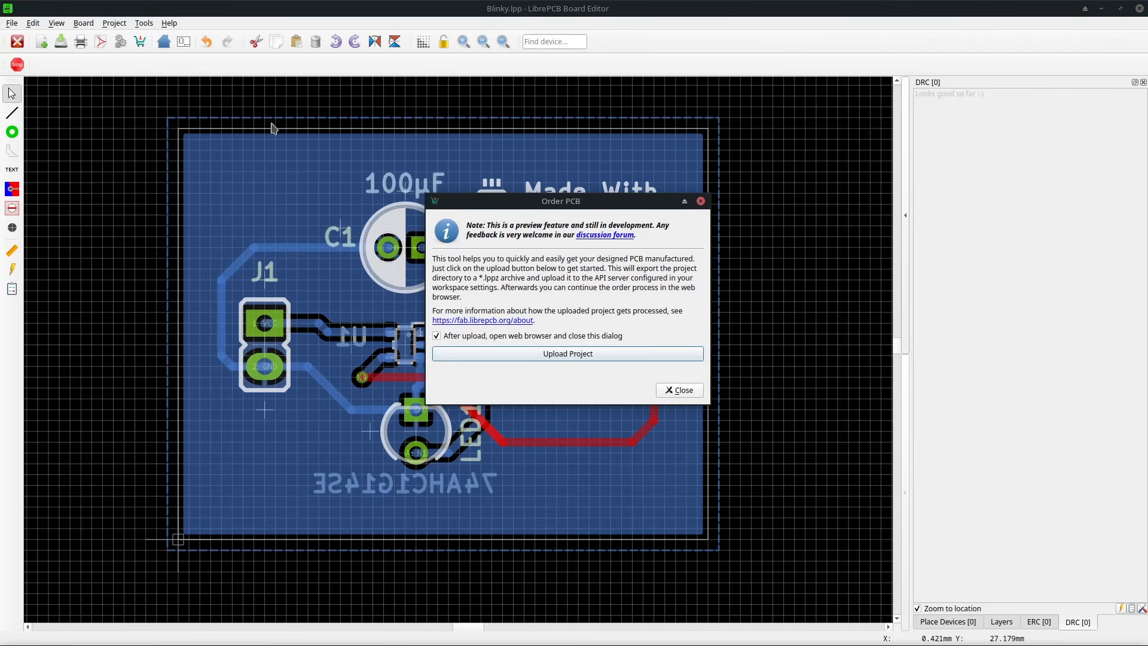
click(485, 355)
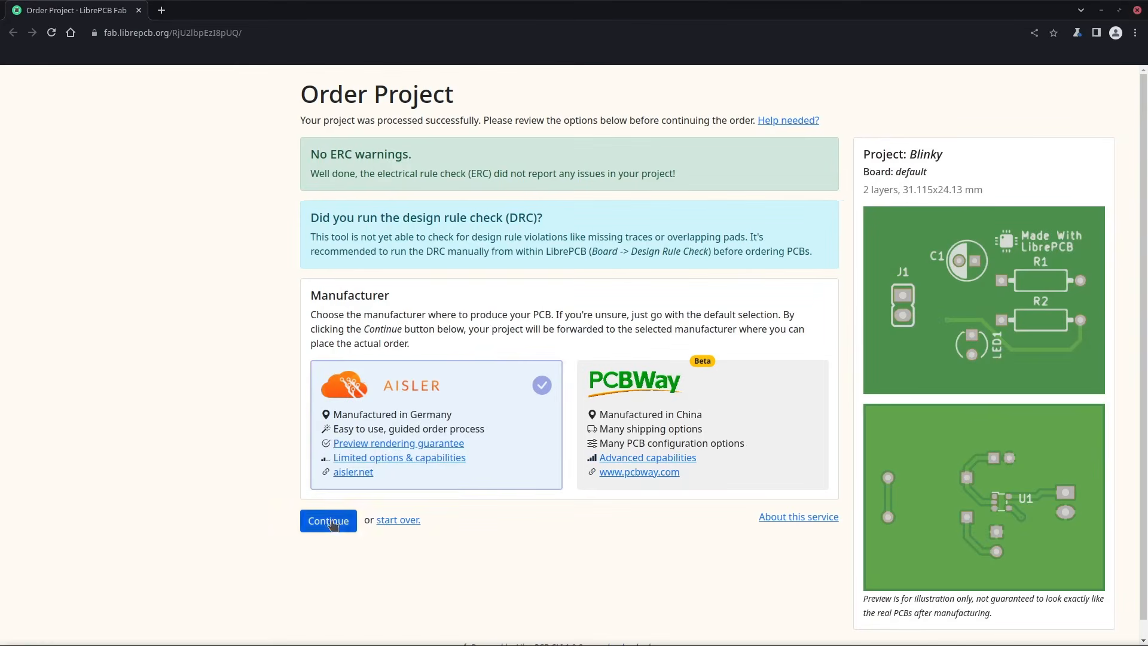
click(333, 525)
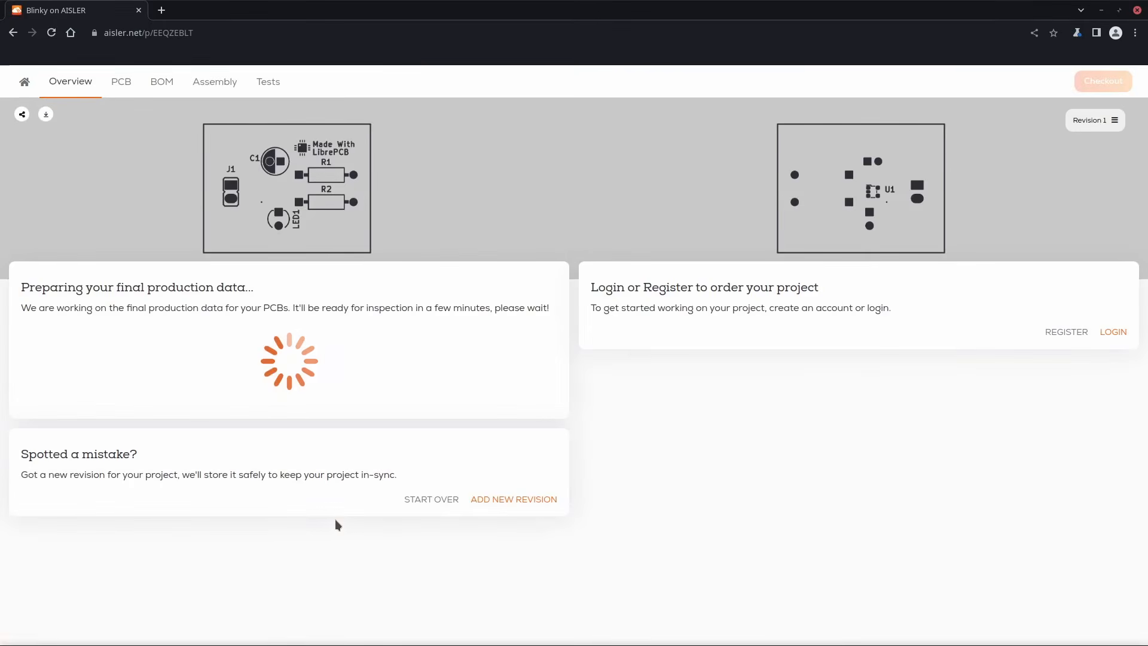
Preview the board's top and bottom sides in the PCB viewer and proceed to checkout.
click(122, 85)
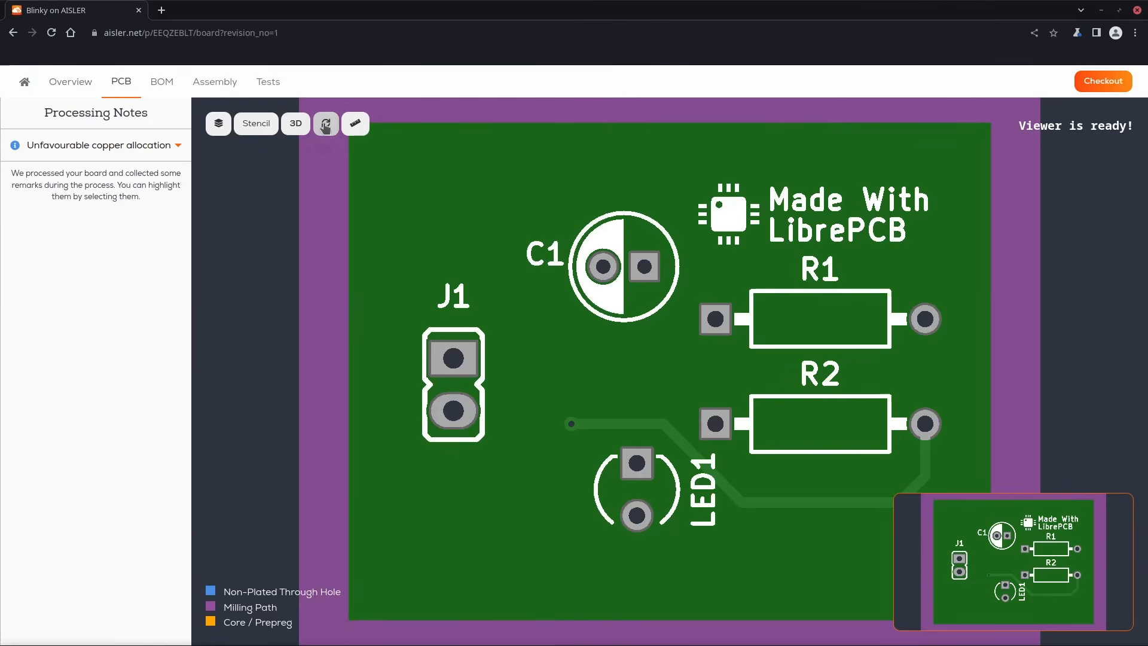
click(326, 124)
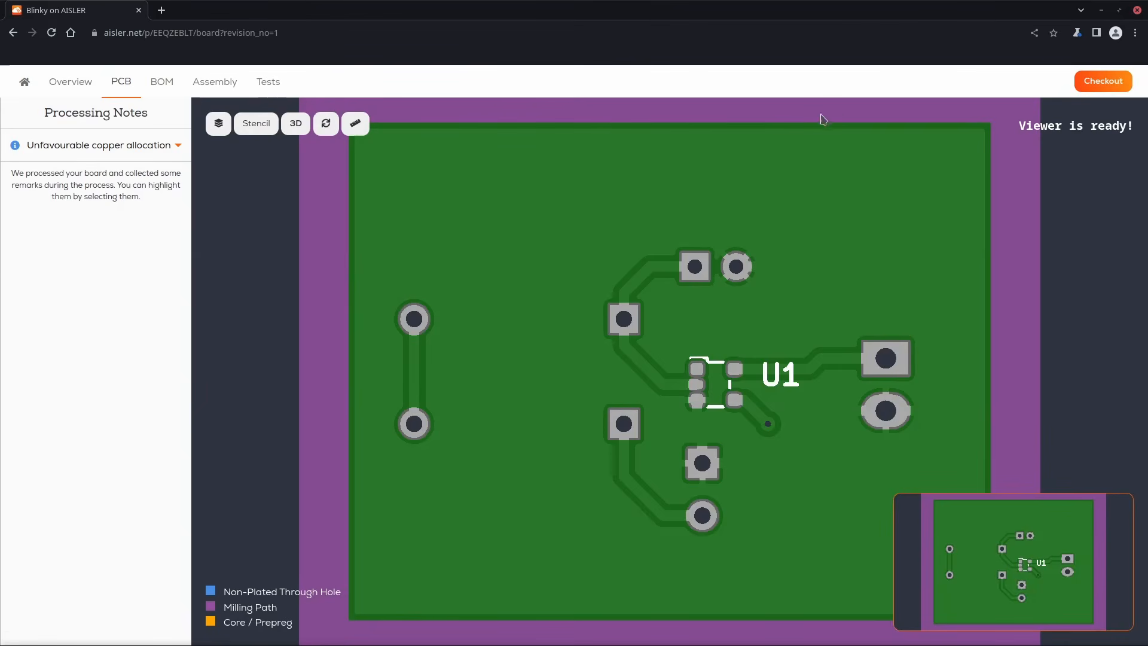
click(1090, 82)
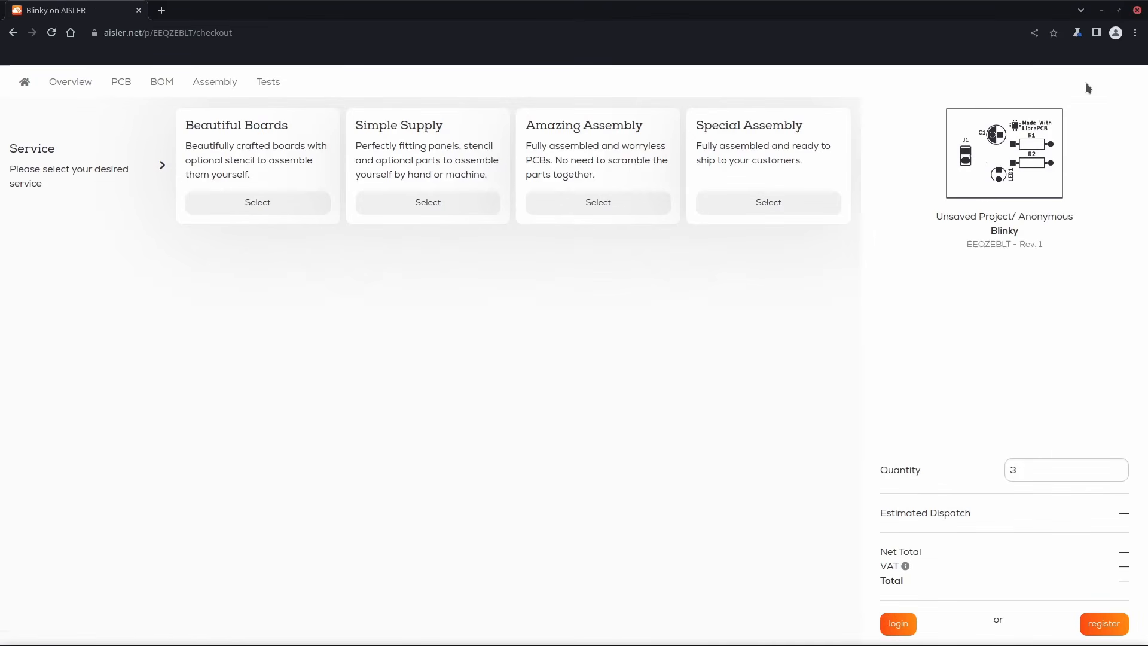
Select the Beautiful Boards service with the Simple (1.6mm, HASL) configuration and review the quantity and total price.
click(309, 206)
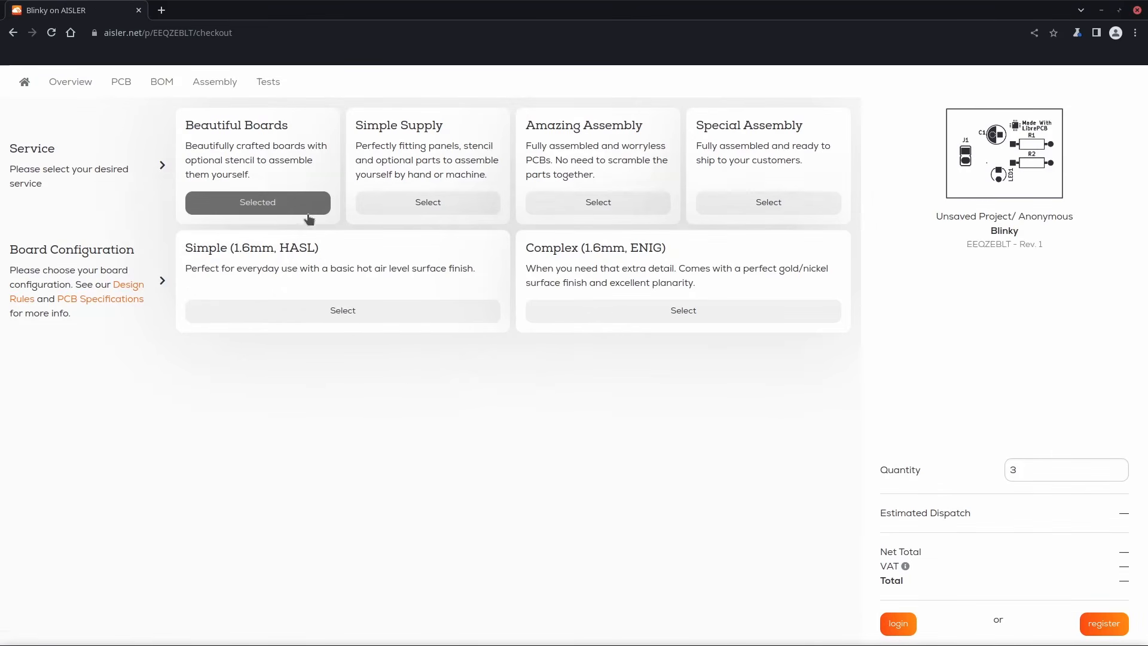
click(321, 309)
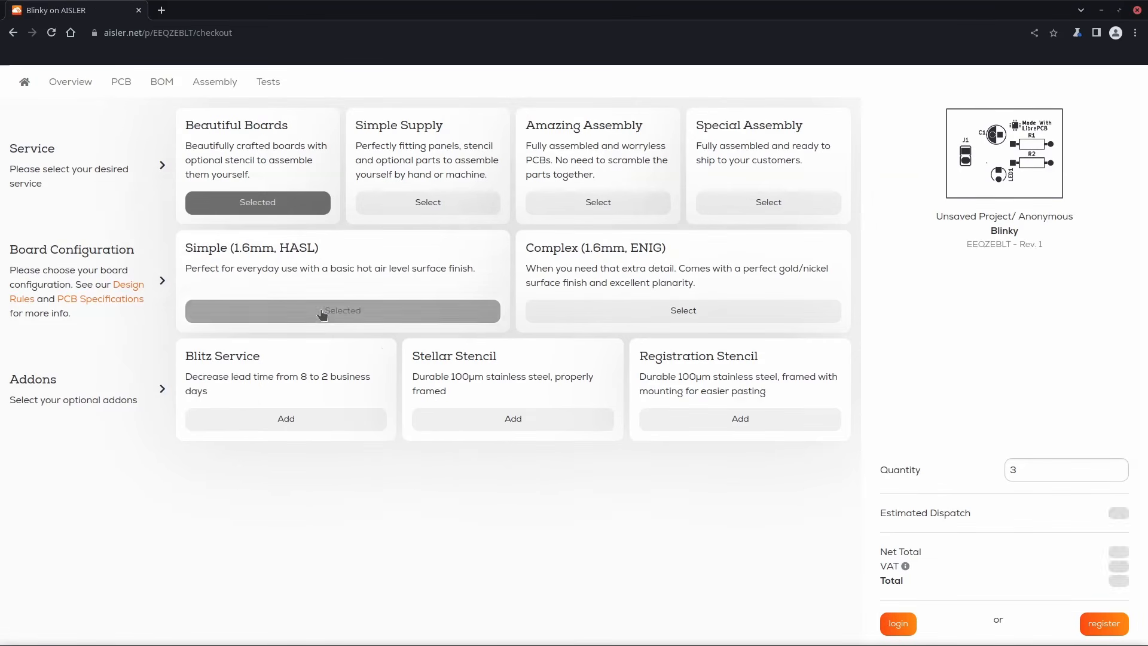
double_click(1053, 470)
drag(1084, 581, 1139, 587)
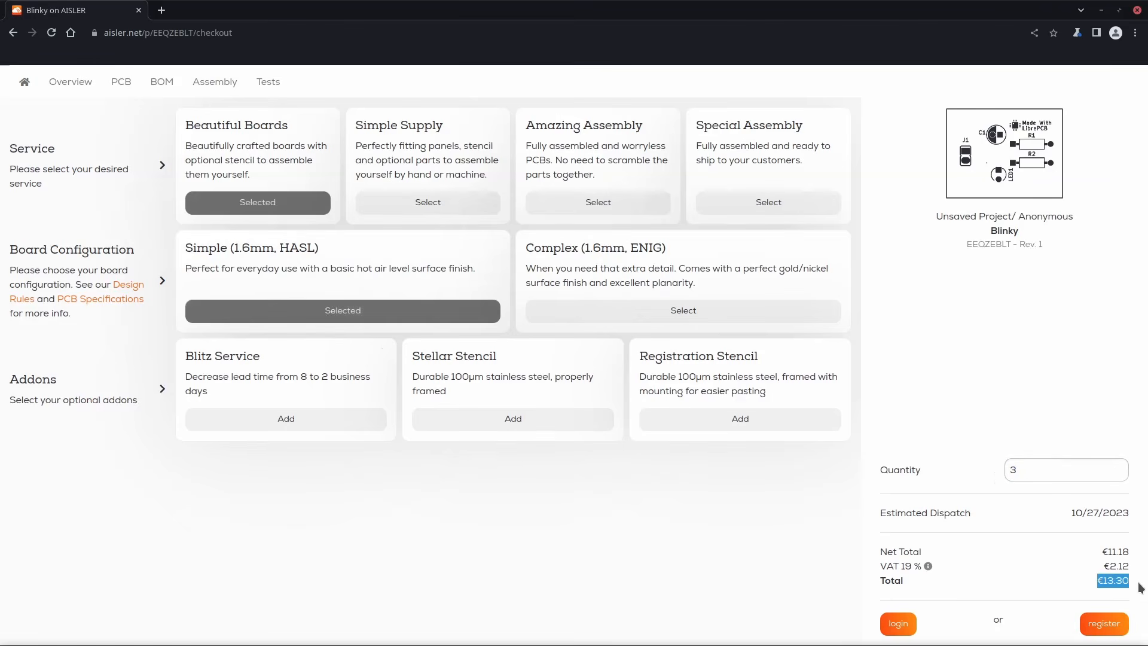